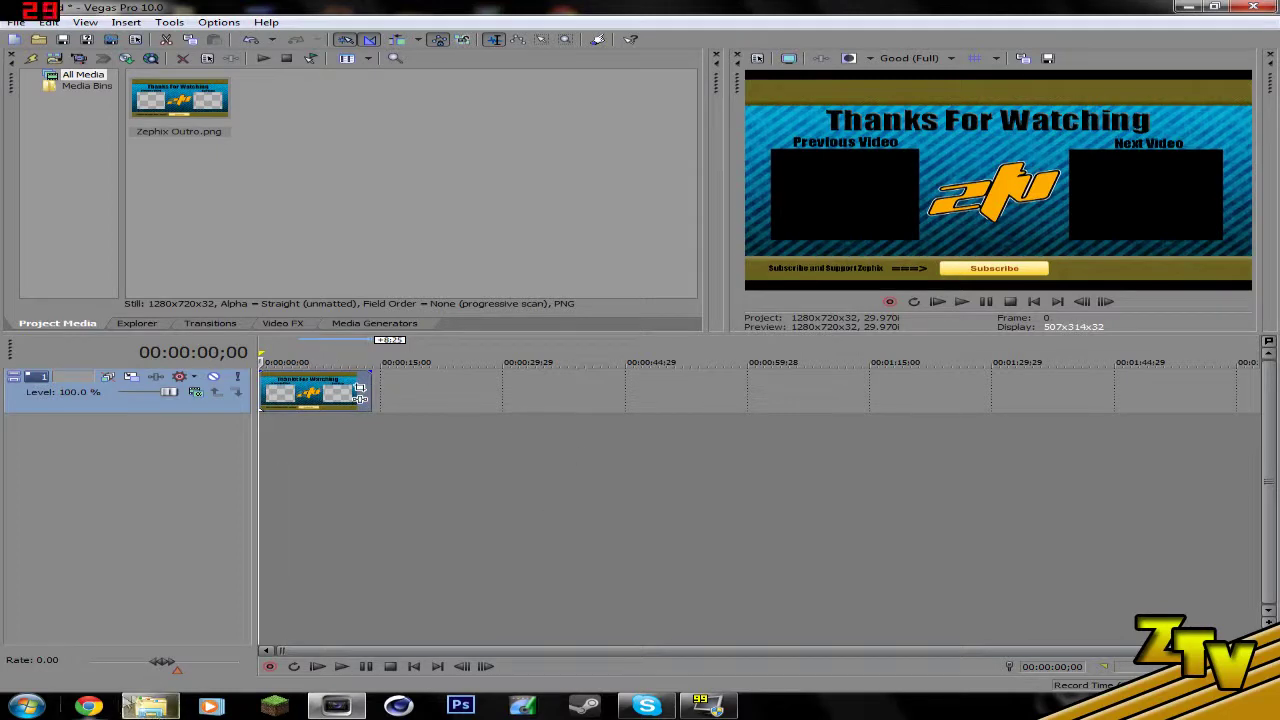
Bring up the folder of gameplay recordings from the taskbar.
click(150, 706)
Add the 2012_5_21_21_3_52 recording to the Vegas timeline and trim both ends of the clip.
click(764, 543)
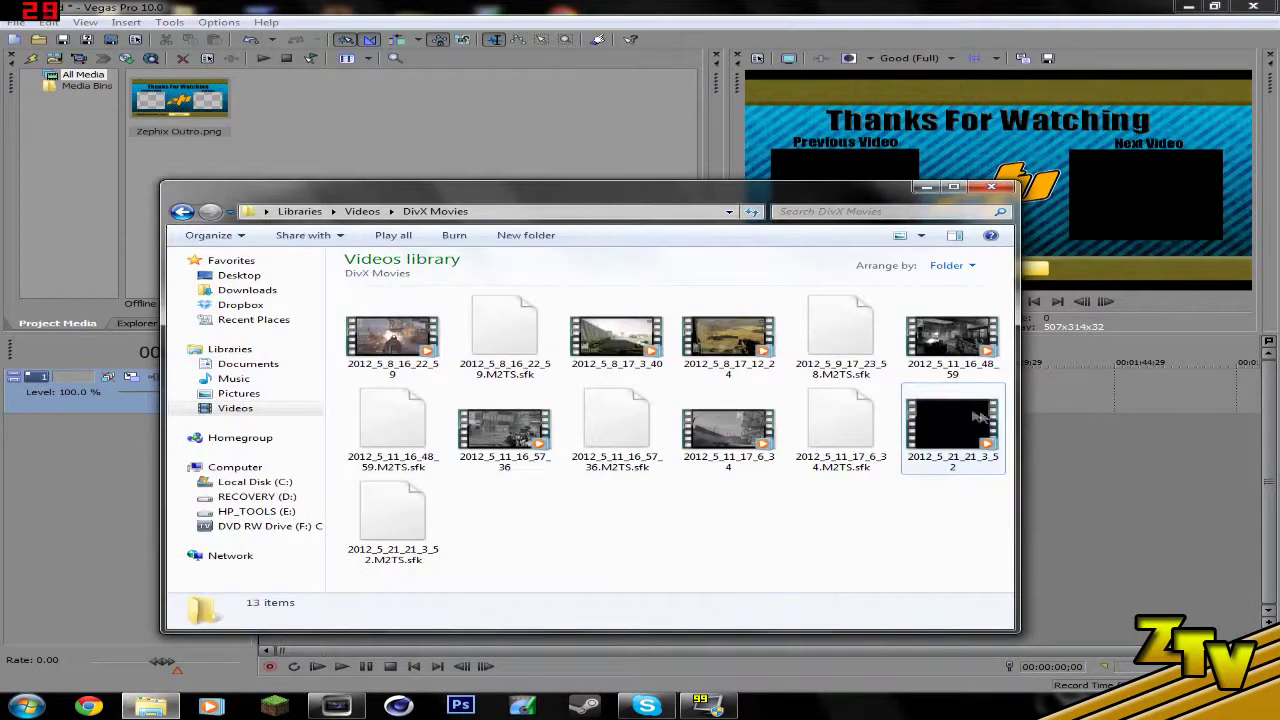
click(950, 456)
drag(1063, 465, 980, 437)
drag(1179, 430, 650, 445)
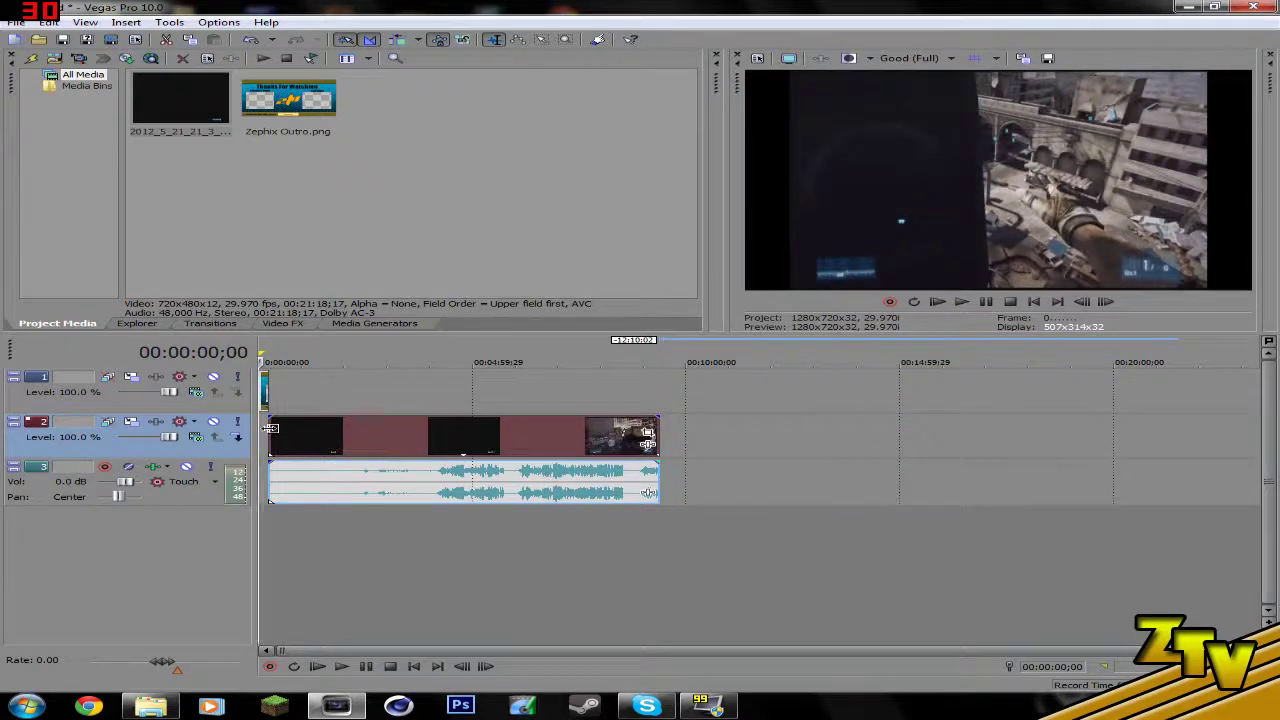
drag(278, 438, 476, 438)
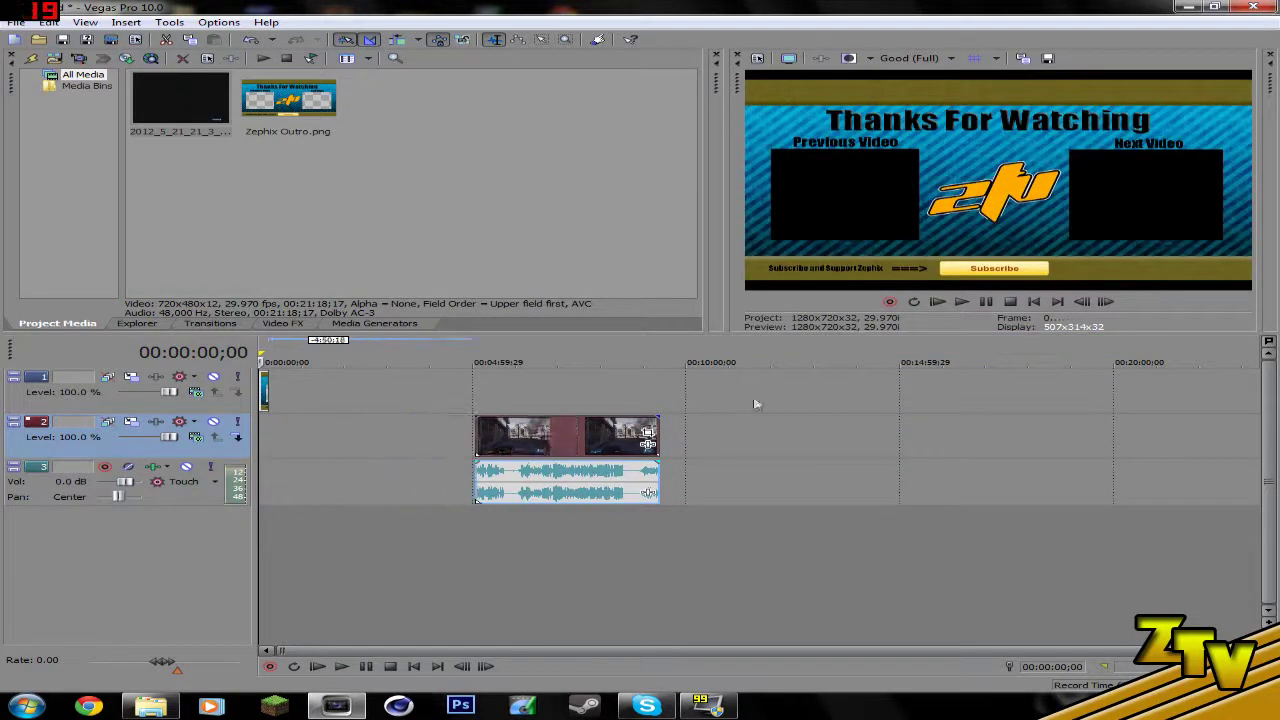
Play through the gameplay clip to pick a starting moment, pausing at 00:08:19;13.
click(519, 437)
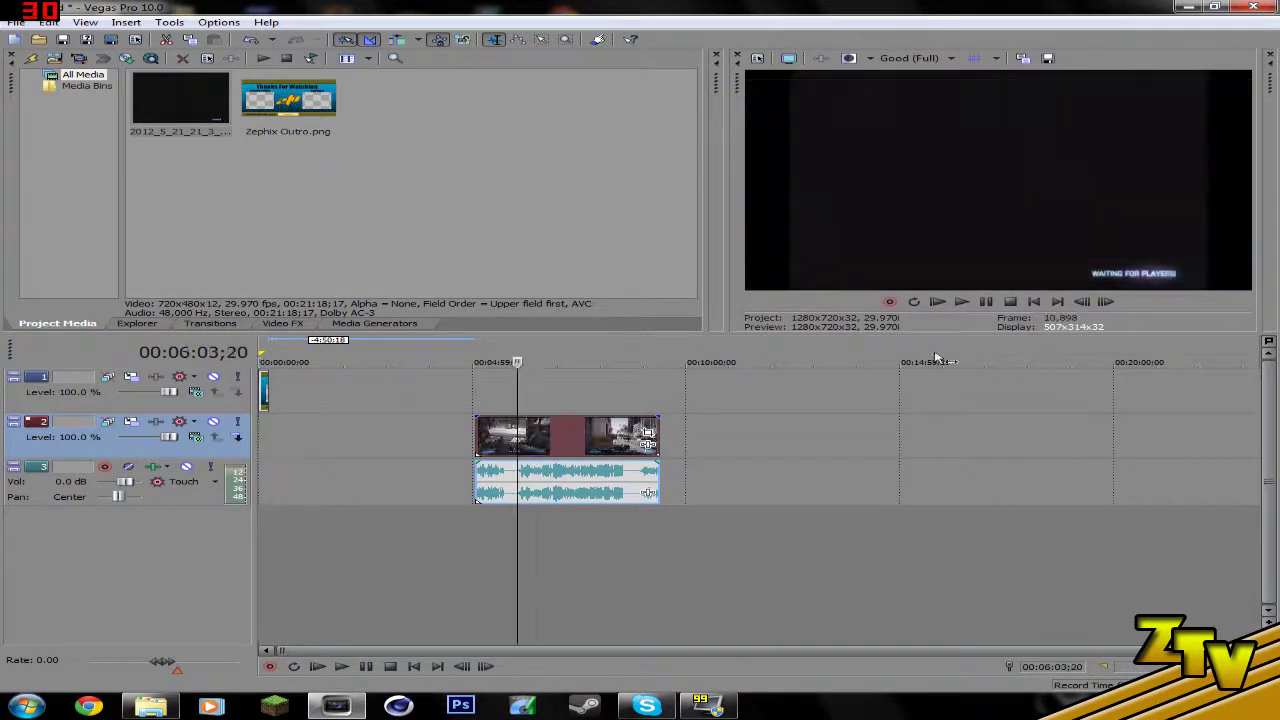
click(963, 302)
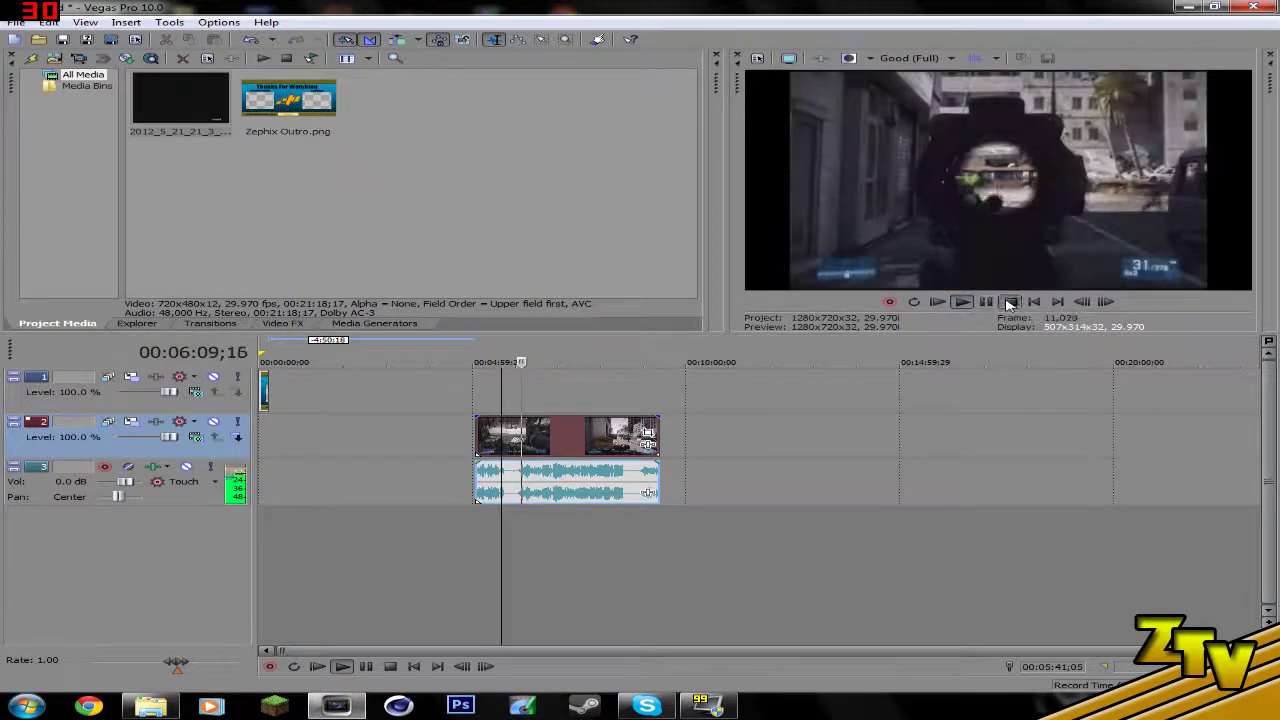
click(963, 302)
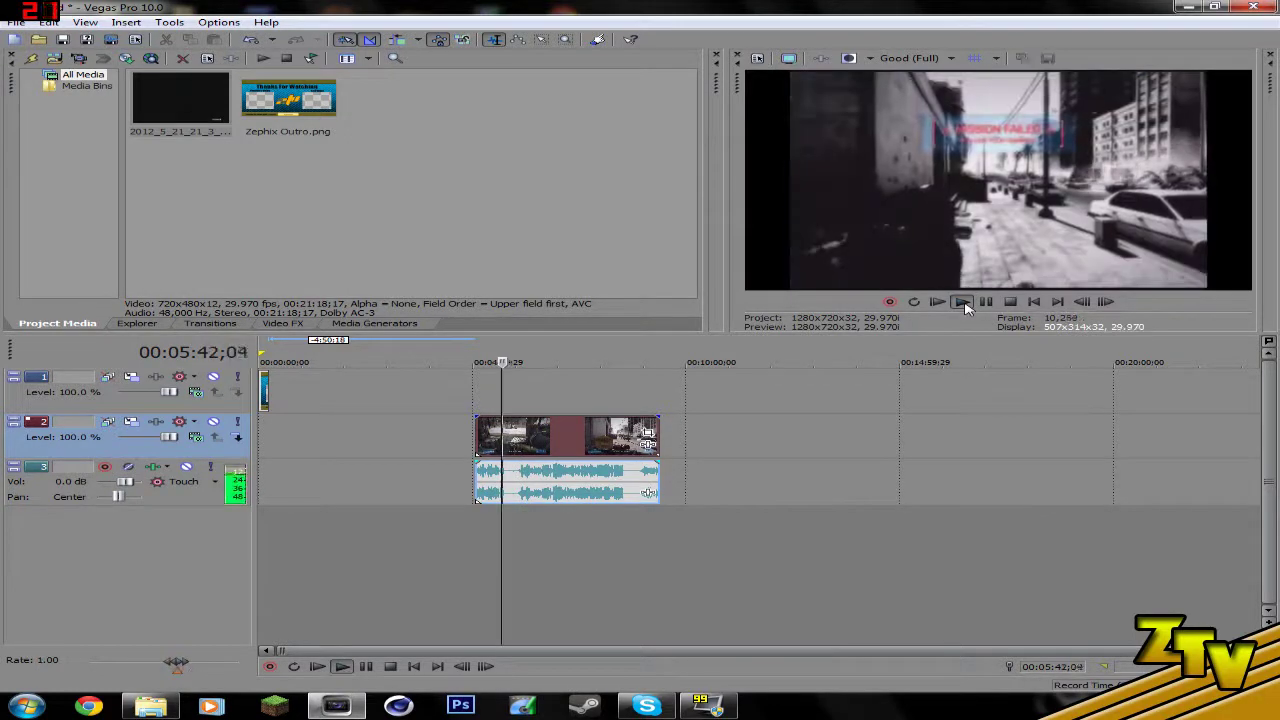
click(570, 438)
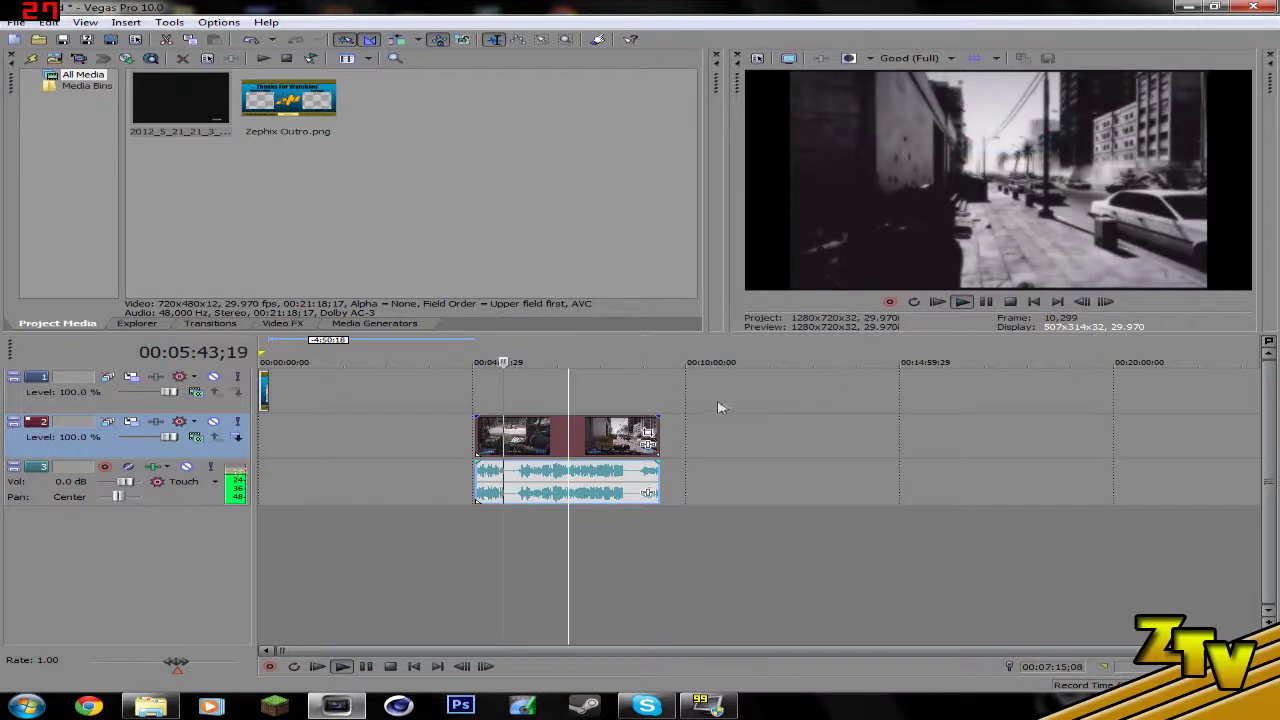
click(966, 304)
click(963, 302)
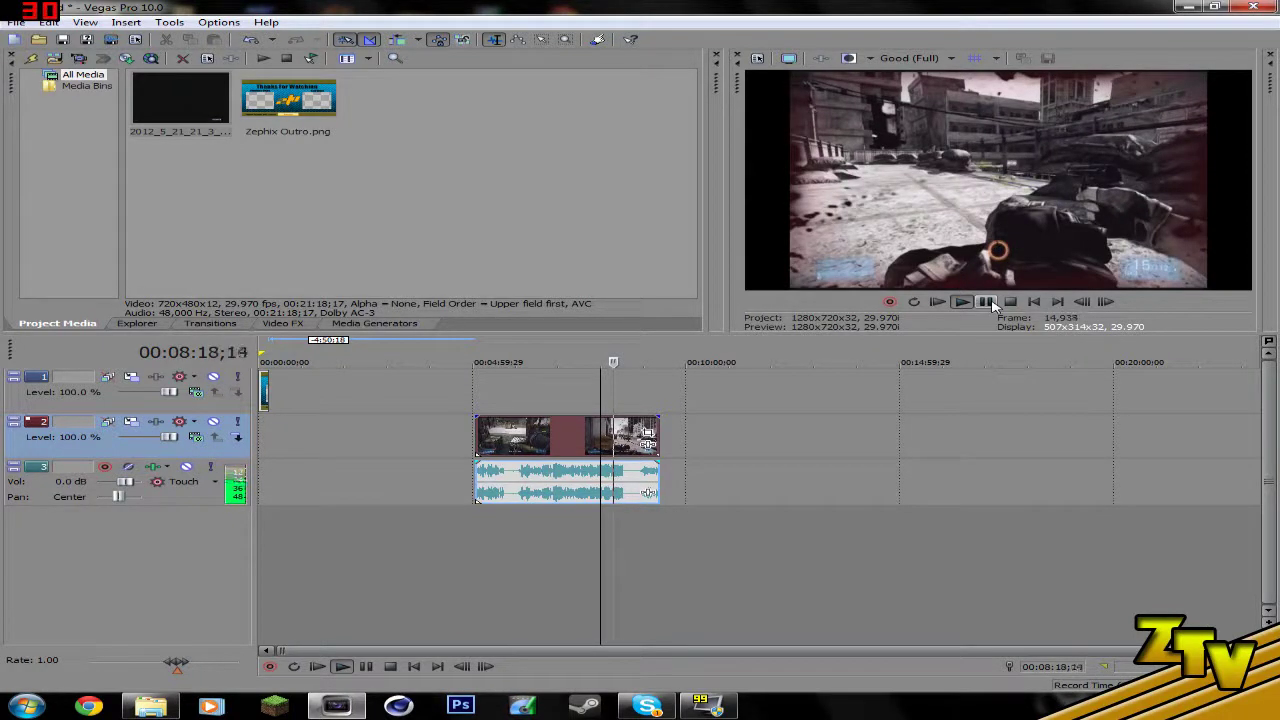
click(988, 302)
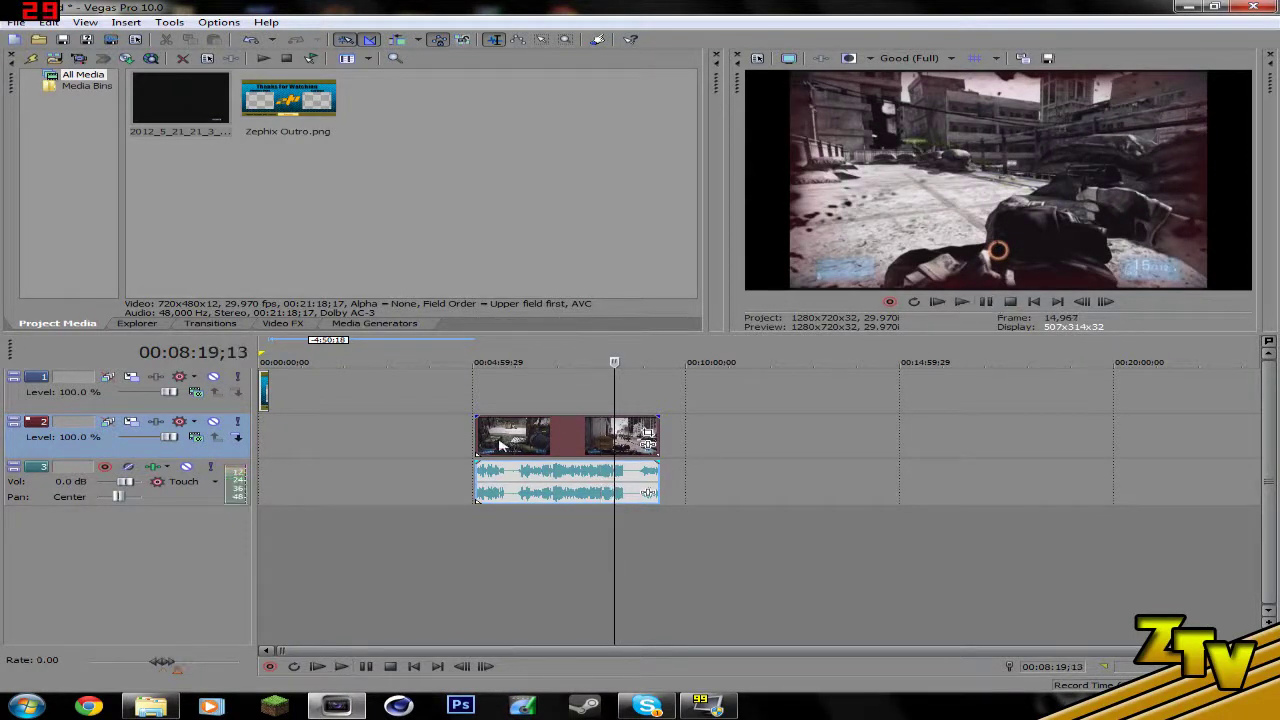
Trim the clip's start to the playhead and play the result through to 00:08:34;19.
drag(478, 430, 615, 432)
click(966, 302)
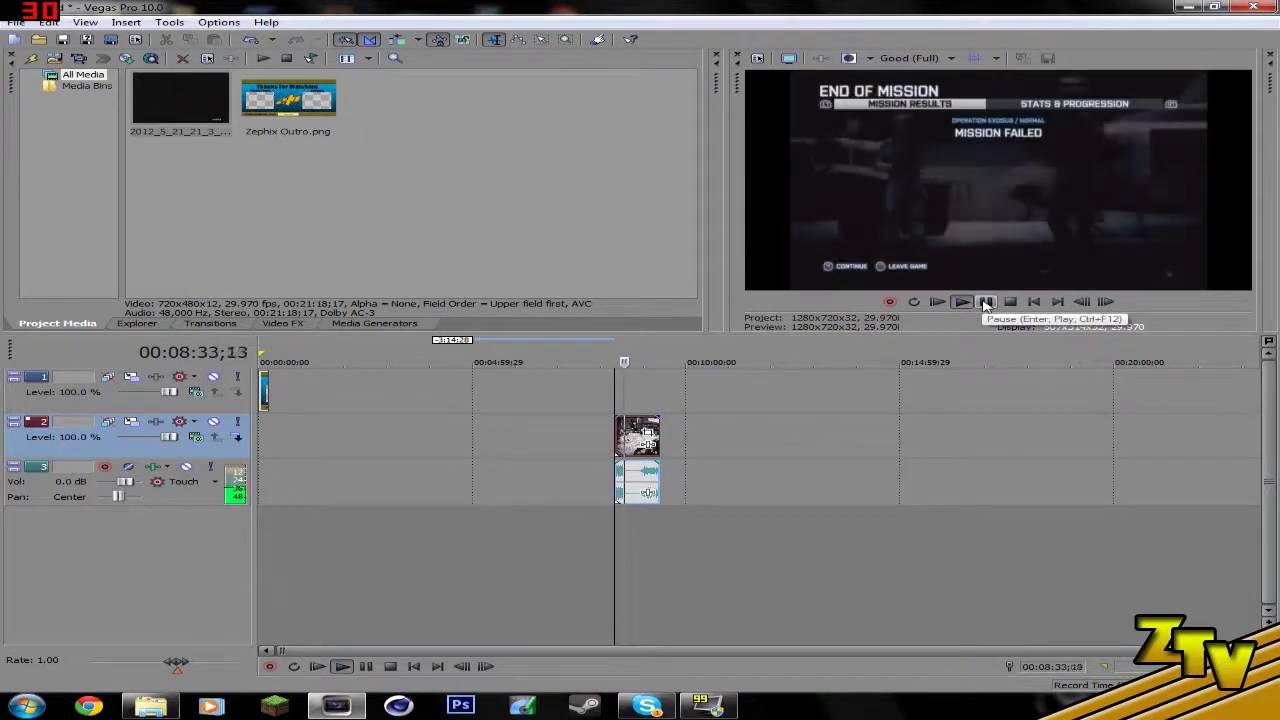
click(985, 302)
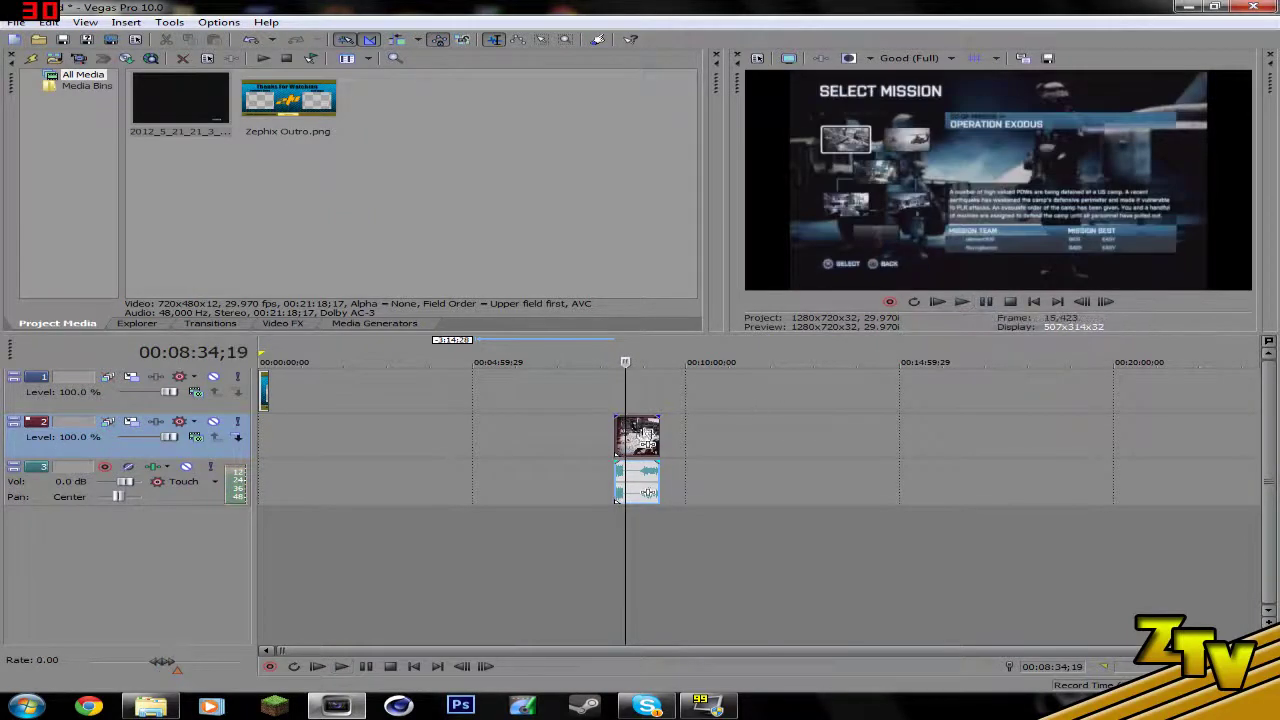
Shorten the gameplay clip's end and move it back toward 0:00, after the outro image.
drag(652, 421, 630, 425)
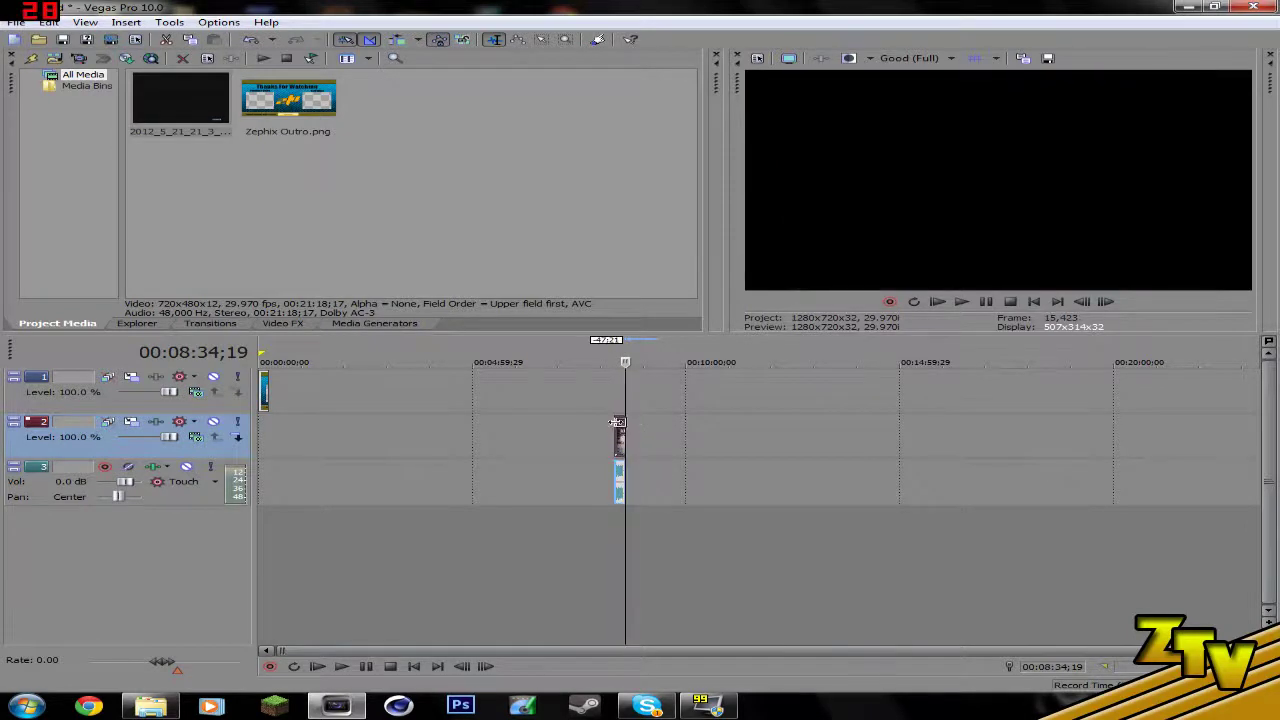
drag(621, 430, 276, 430)
scroll(350, 432, up, 10)
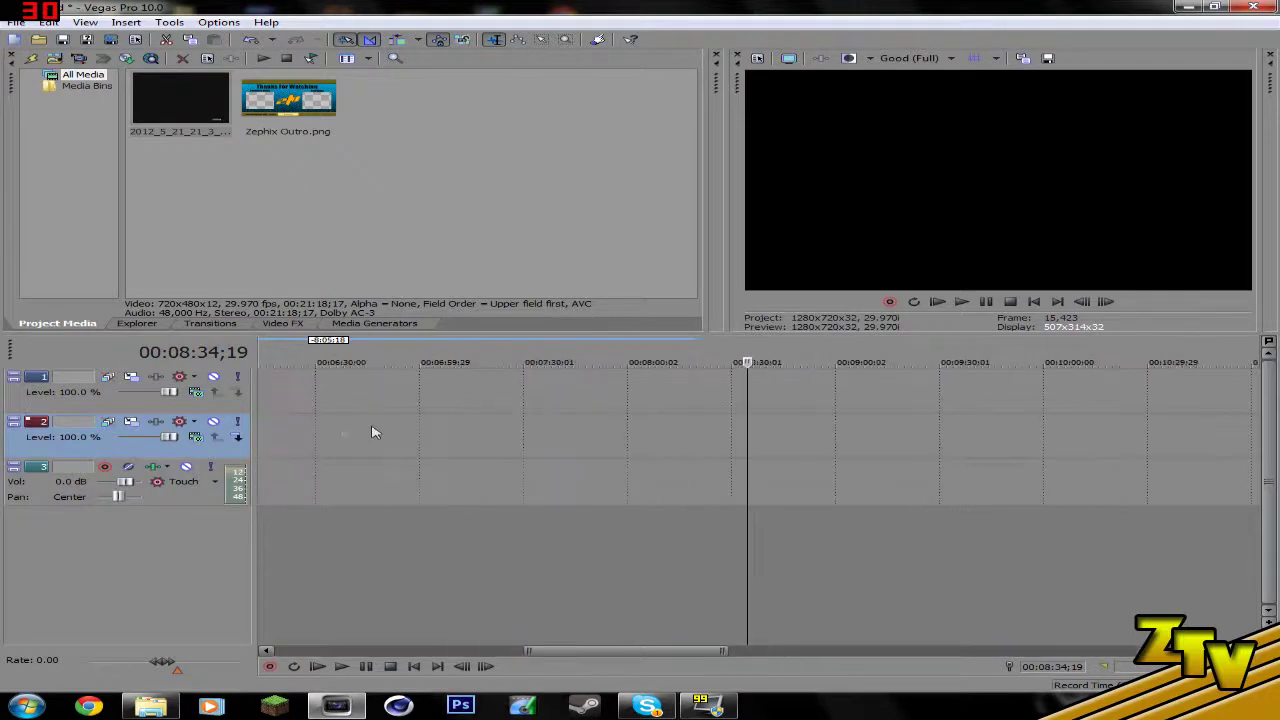
drag(617, 656, 256, 662)
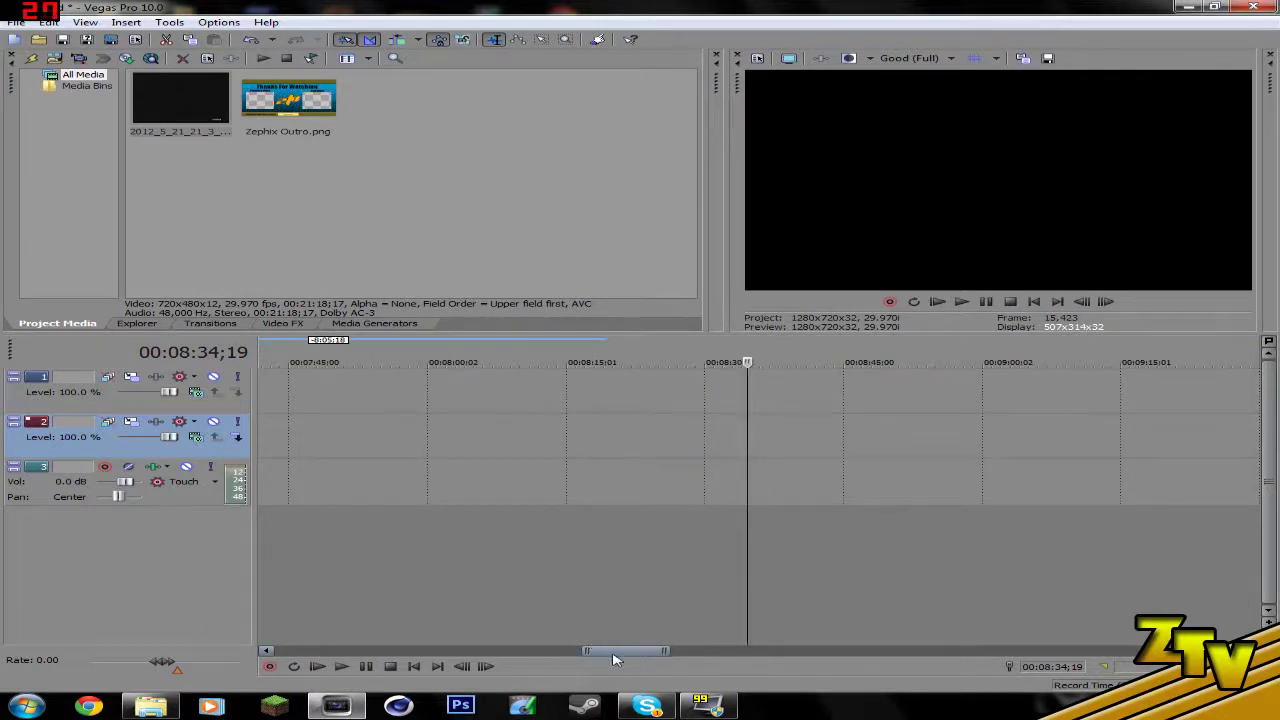
drag(592, 650, 88, 650)
click(561, 456)
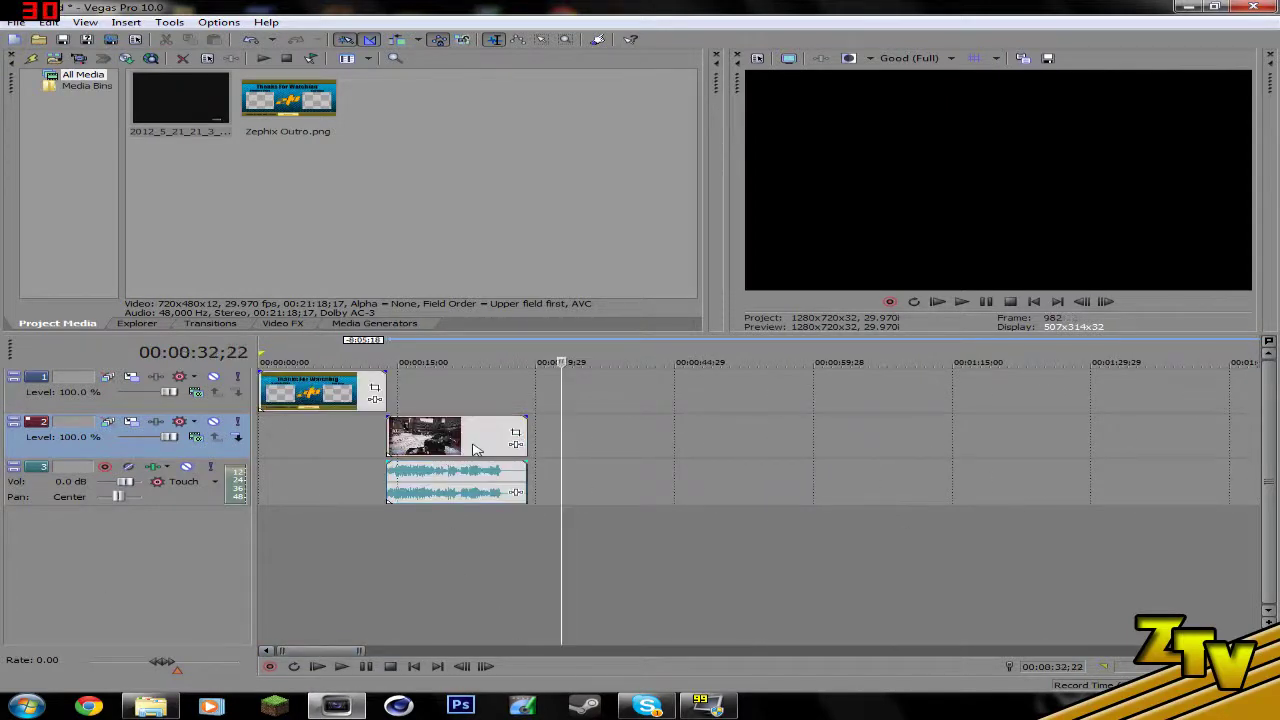
Place the gameplay clip at 0:00 under the outro, trim it to end at 00:00:05;17, and open its Event Pan/Crop.
drag(478, 452, 350, 456)
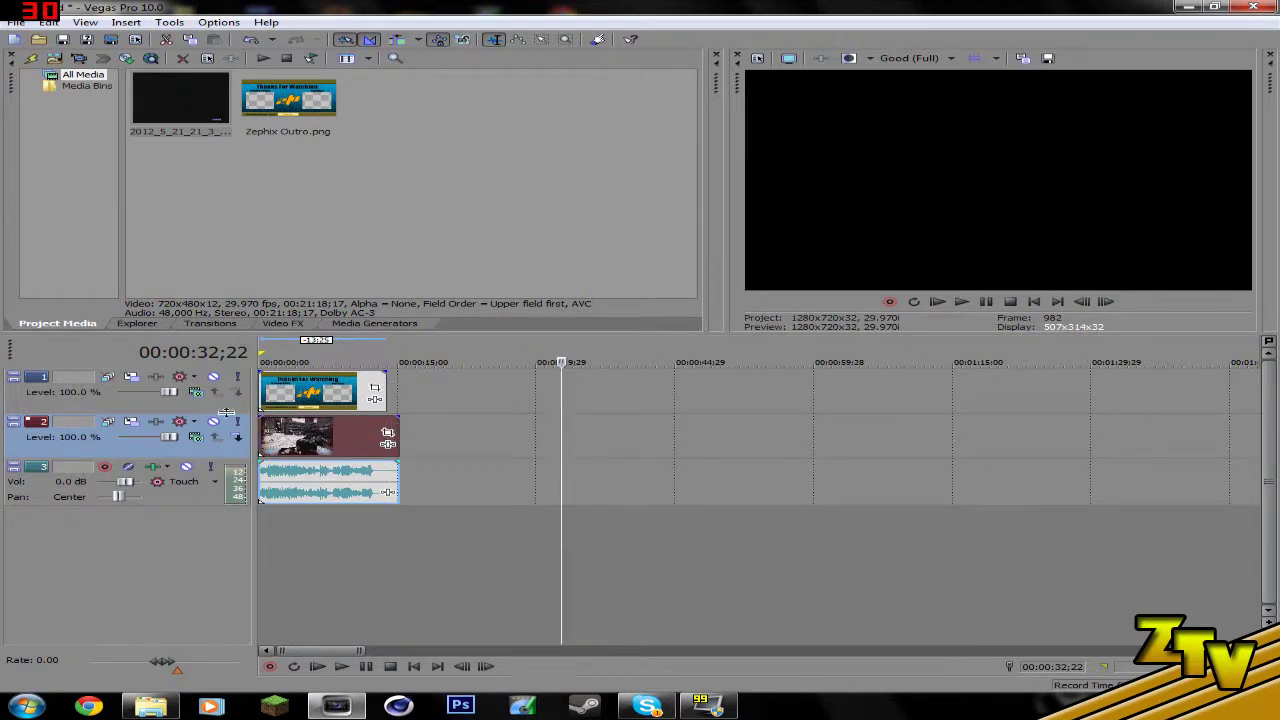
click(285, 428)
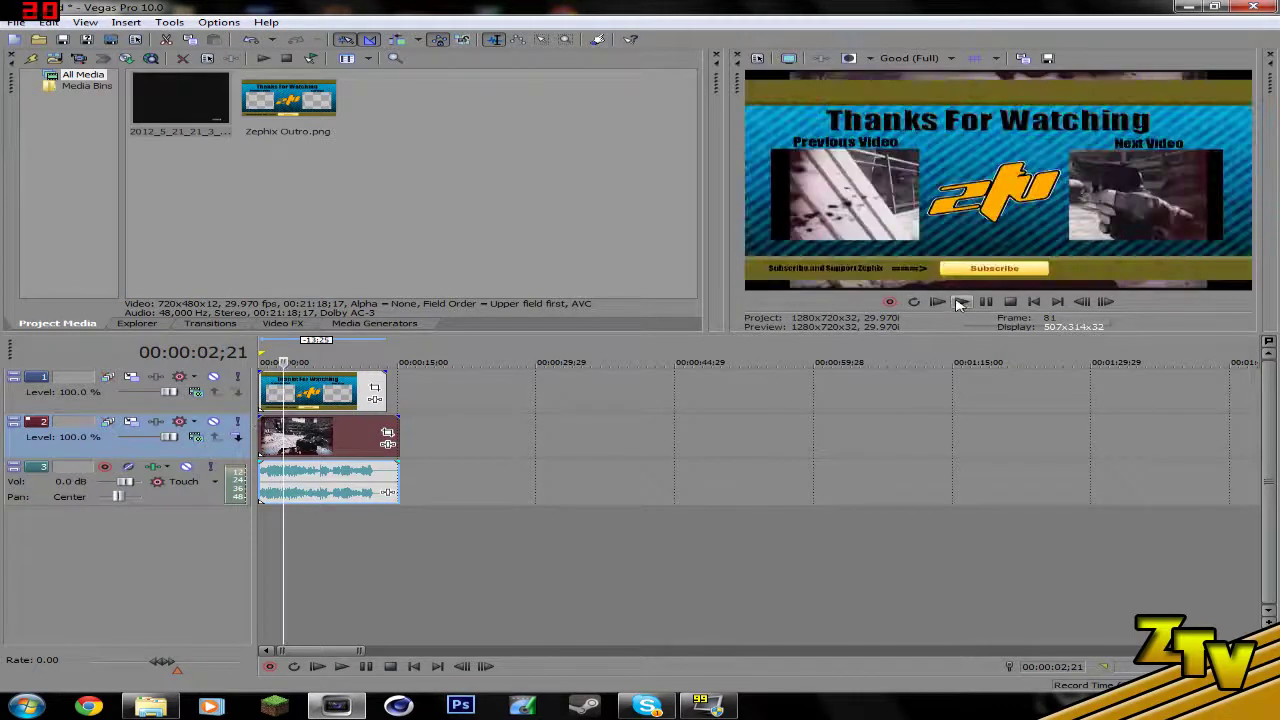
click(960, 302)
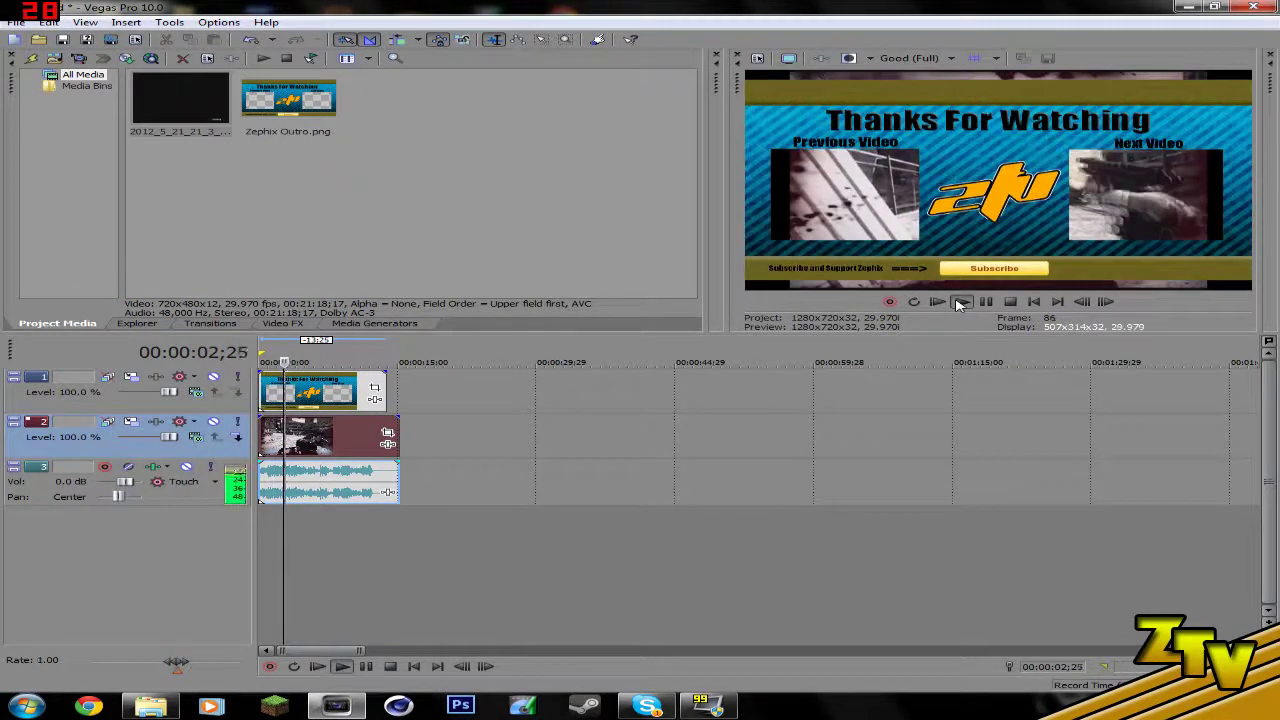
click(1008, 302)
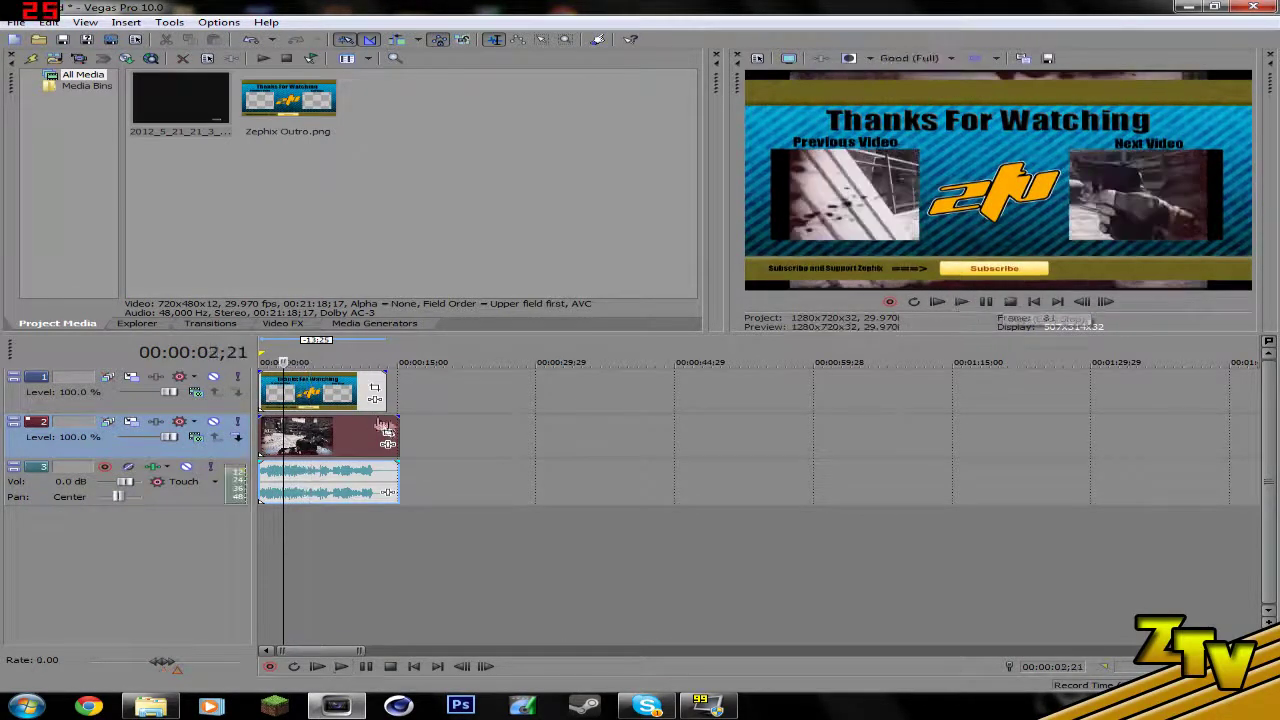
click(960, 302)
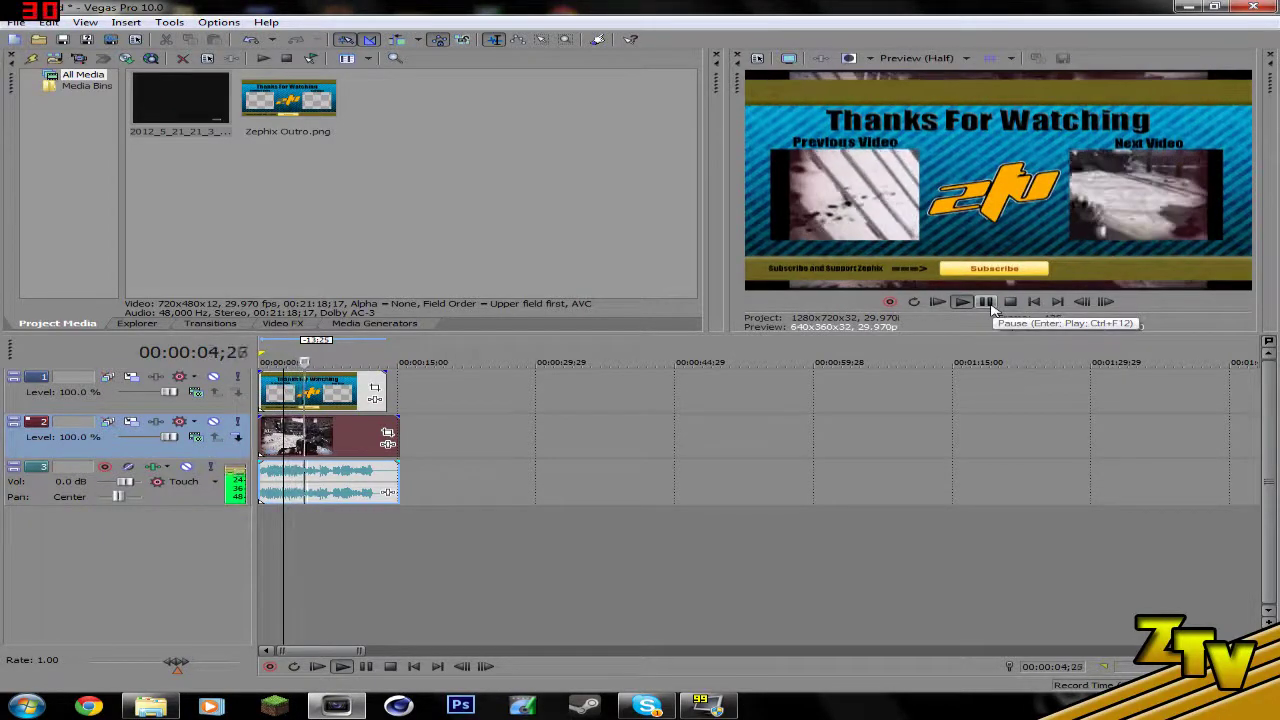
click(985, 302)
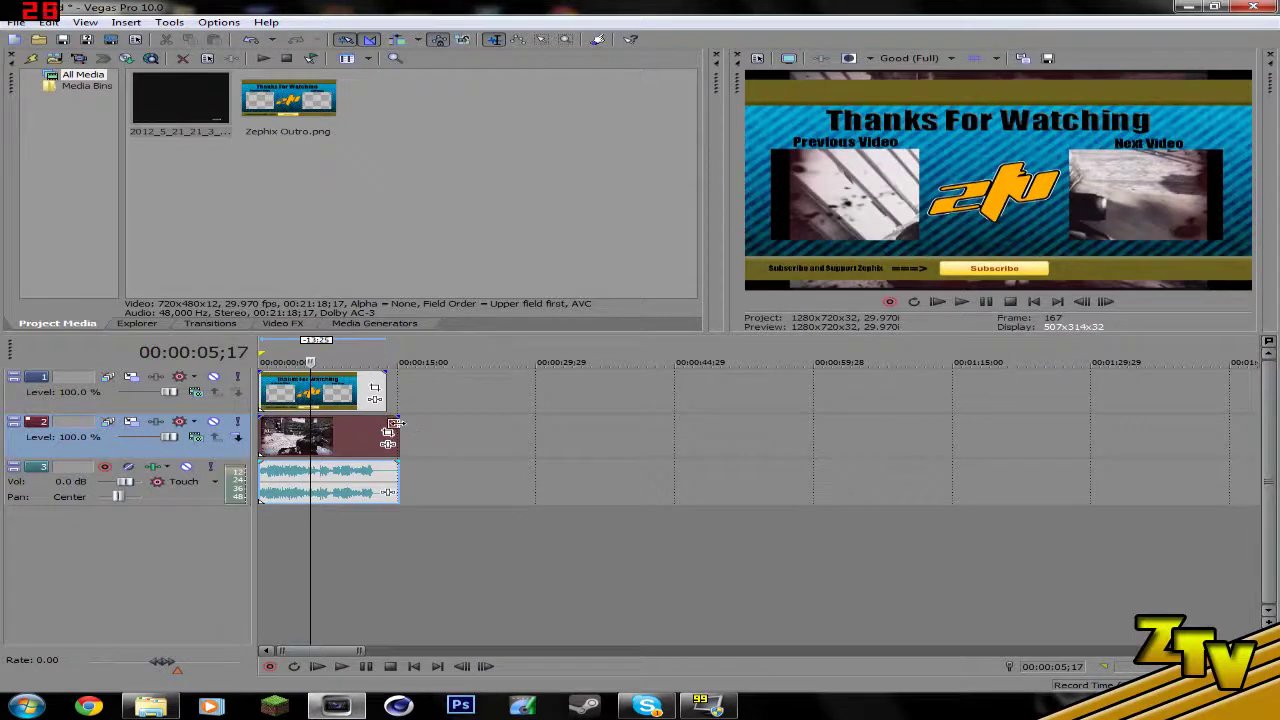
drag(396, 424, 310, 430)
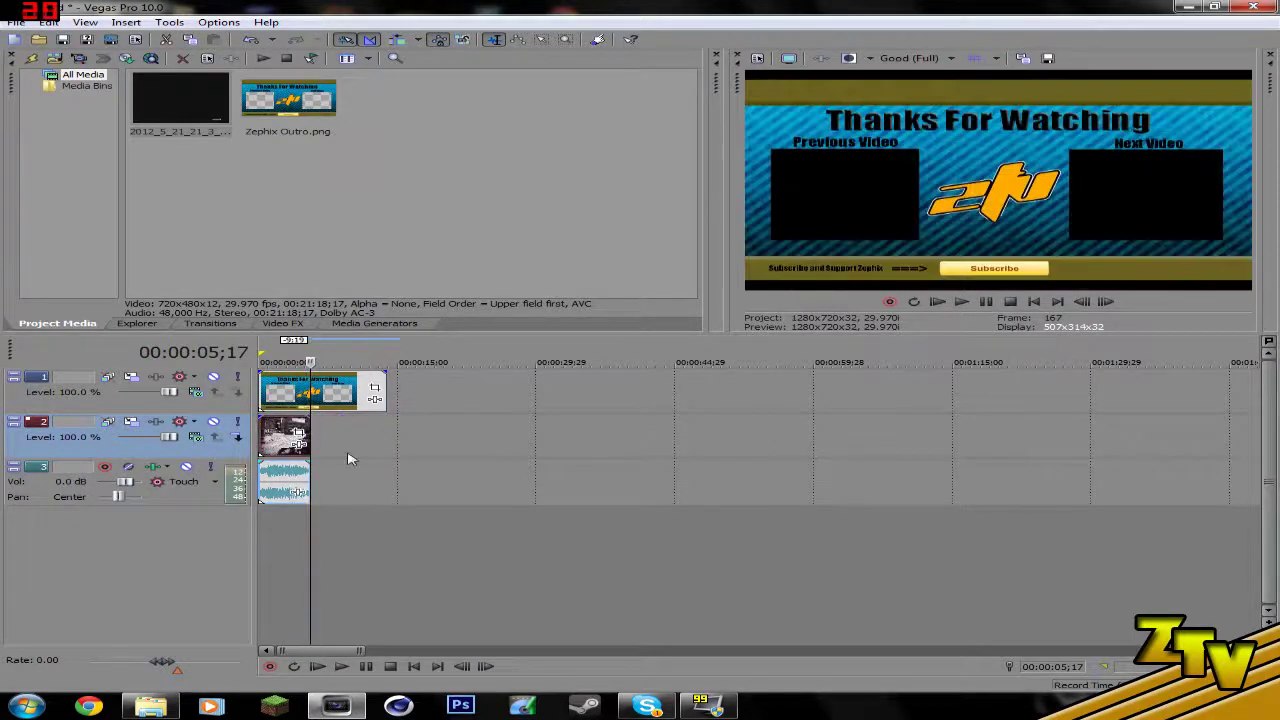
click(297, 432)
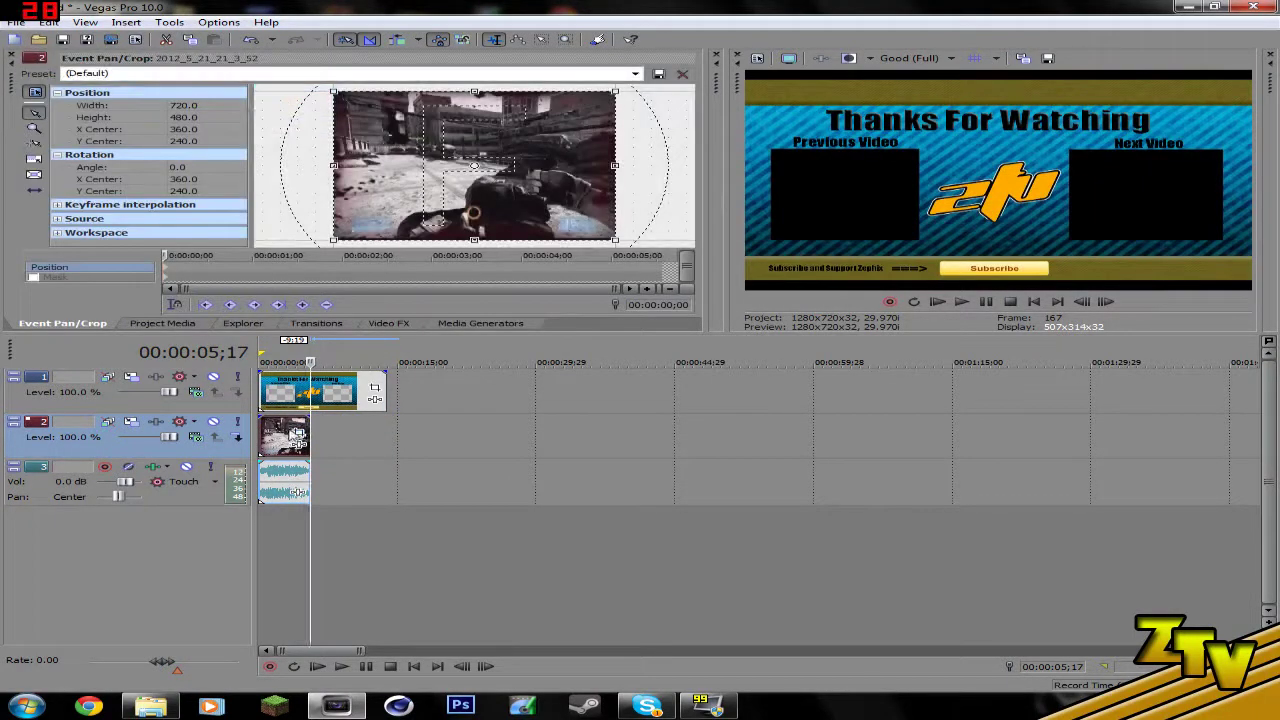
Enlarge the gameplay clip's Pan/Crop frame to 1,917 by 1,272 with Y centre 132.
click(259, 430)
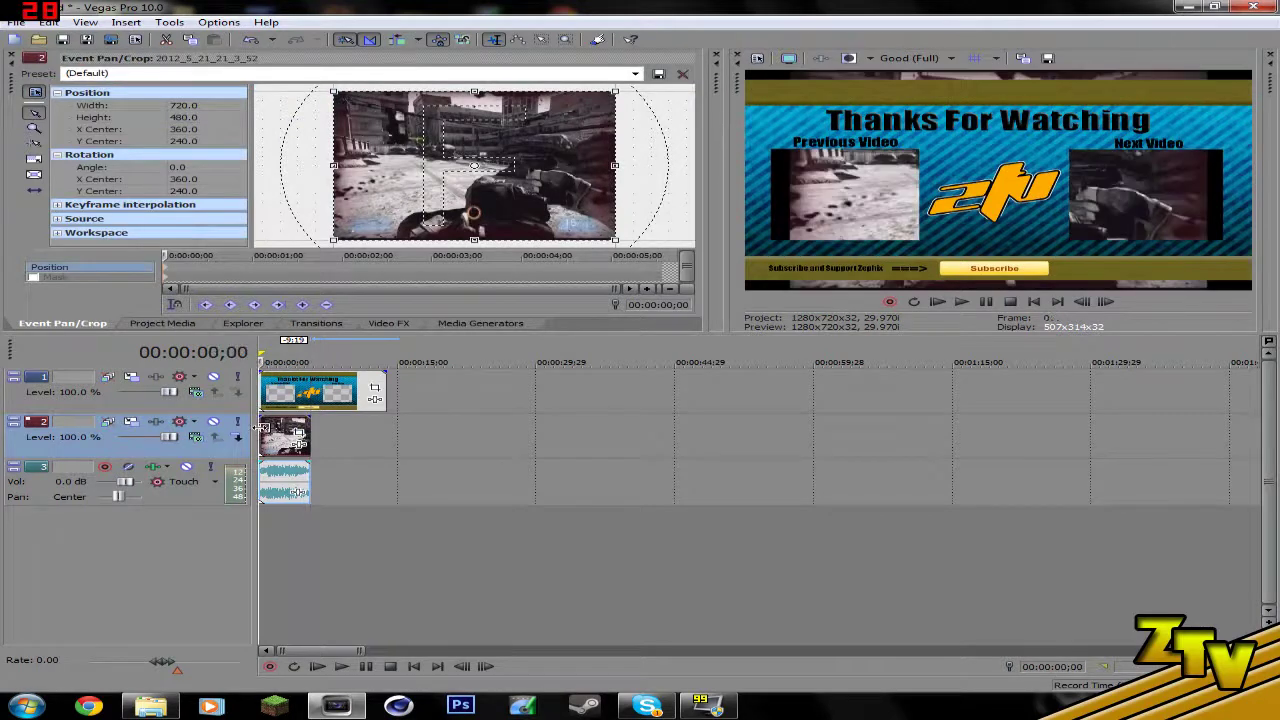
scroll(485, 172, down, 5)
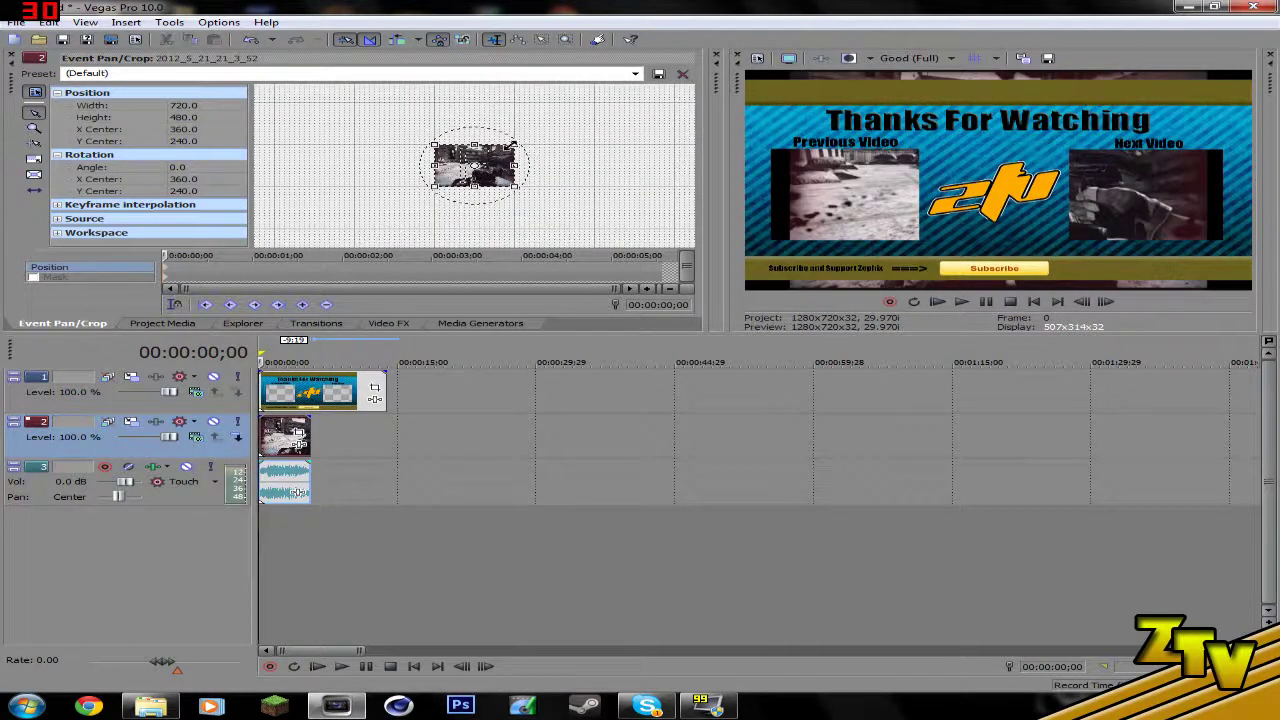
drag(513, 145, 646, 106)
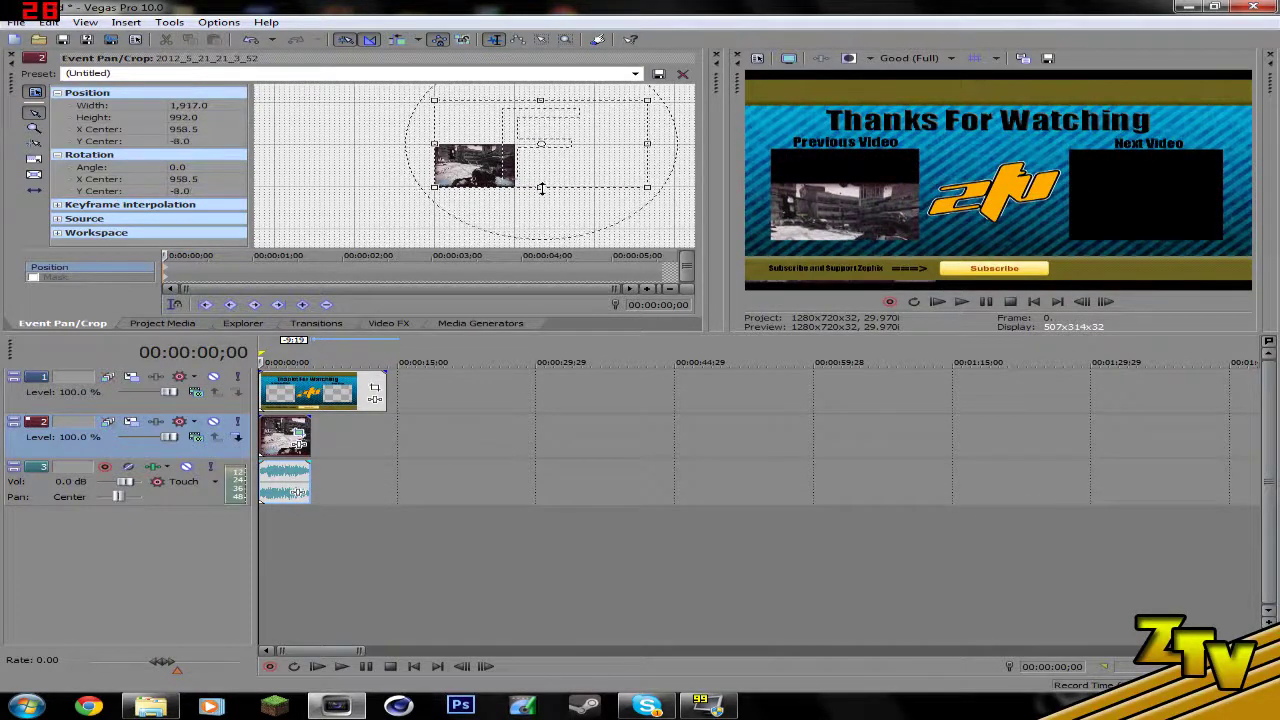
drag(540, 188, 538, 209)
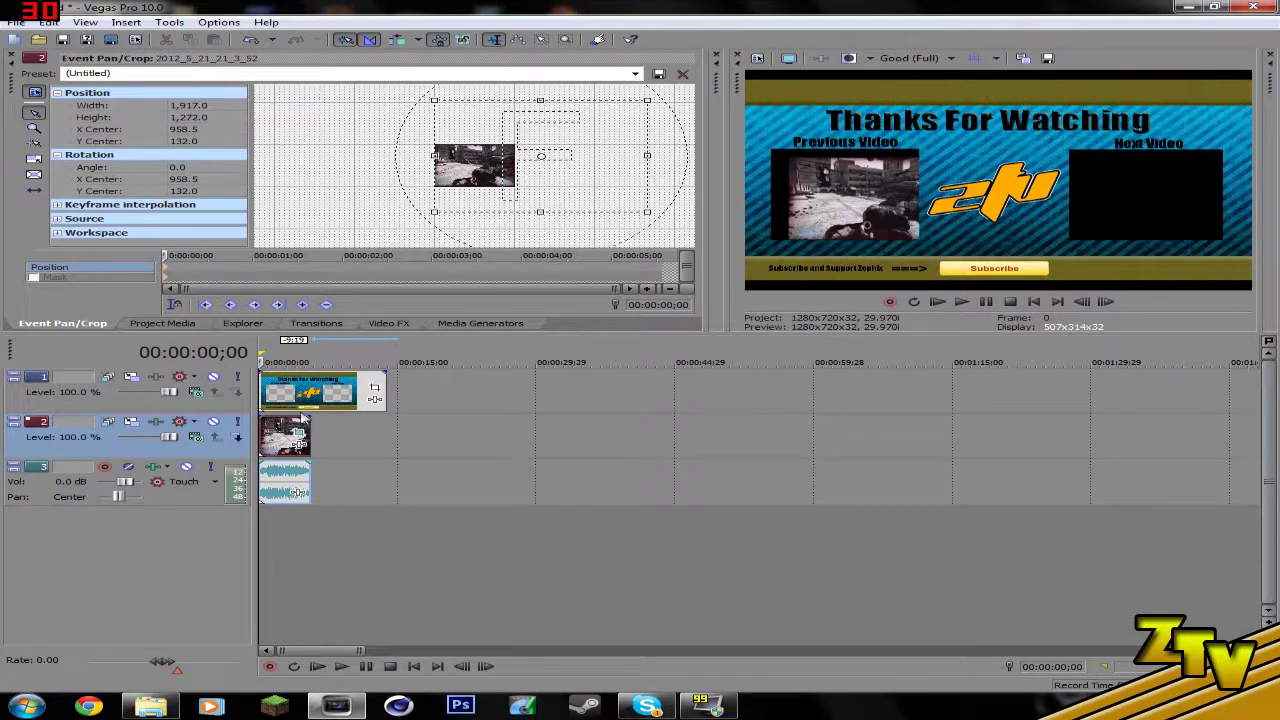
Turn off Maintain aspect ratio in the track 2 gameplay clip's properties.
right_click(280, 437)
click(320, 438)
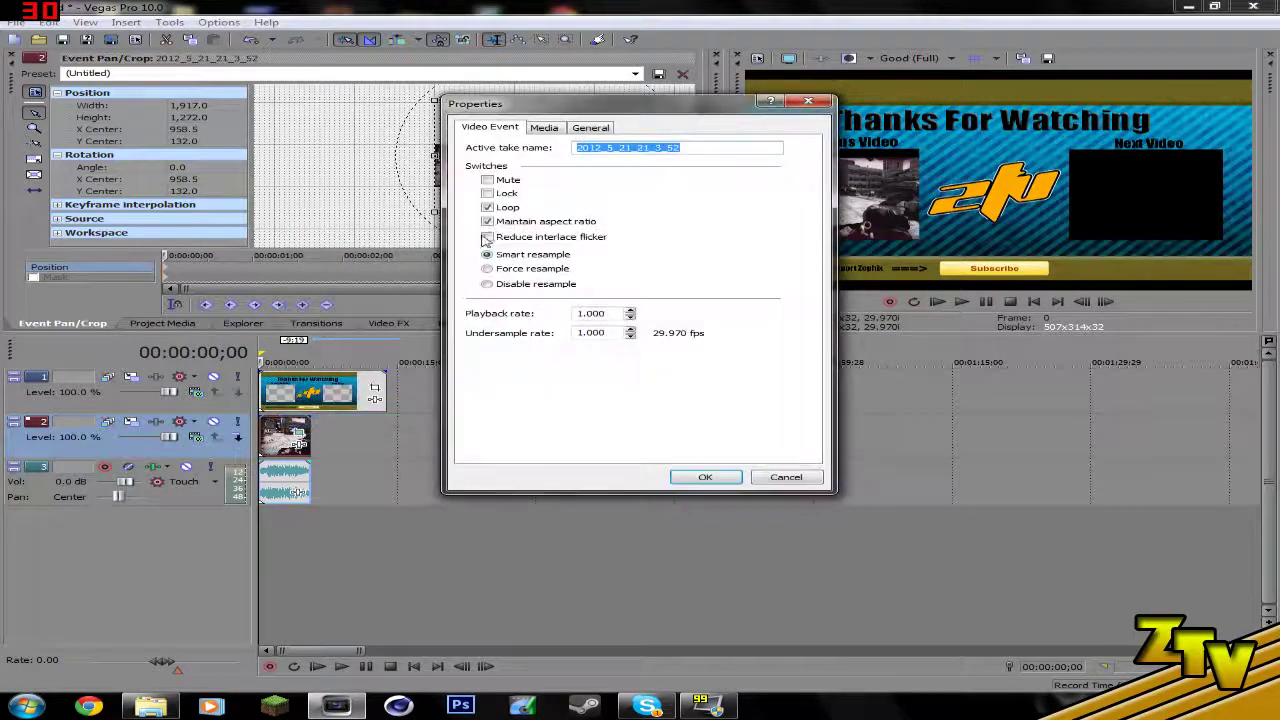
click(487, 222)
click(705, 477)
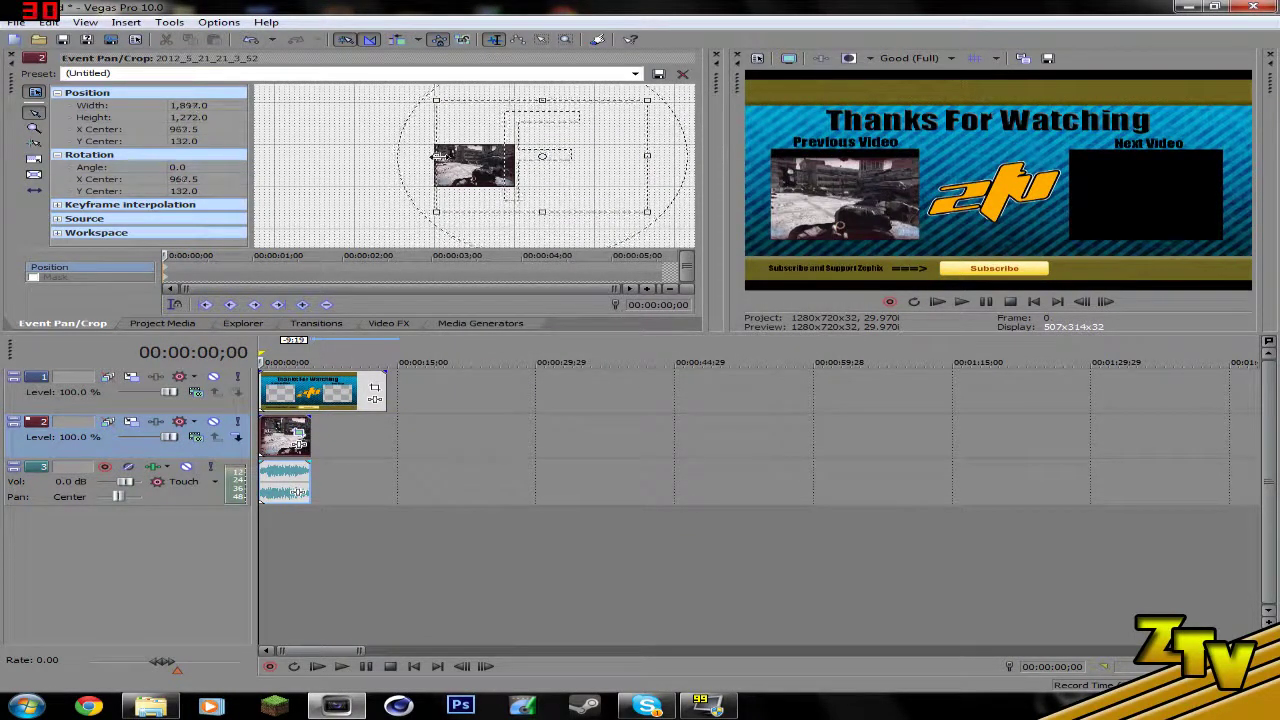
Stretch the clip's framing to 2,403 by 1,216, then drag the snapshot image into the project.
mouse_move(432, 158)
mouse_down()
mouse_move(399, 157)
mouse_move(421, 157)
mouse_up()
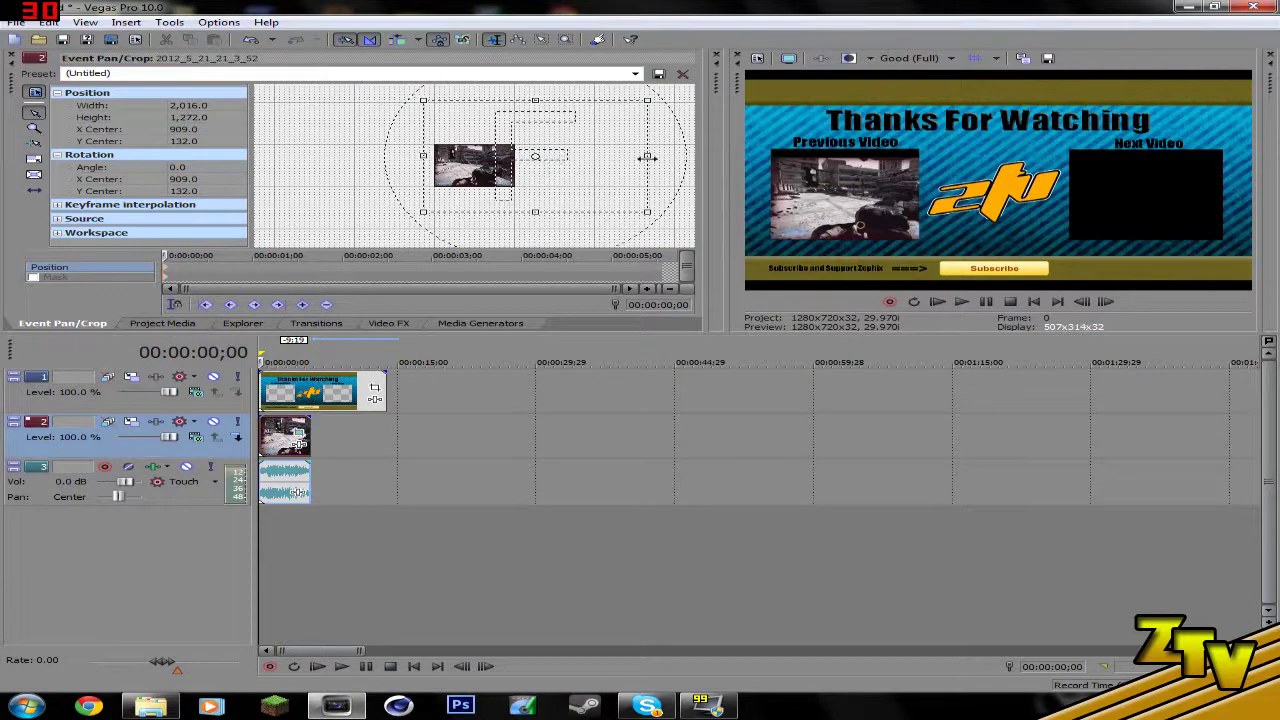
drag(647, 157, 656, 157)
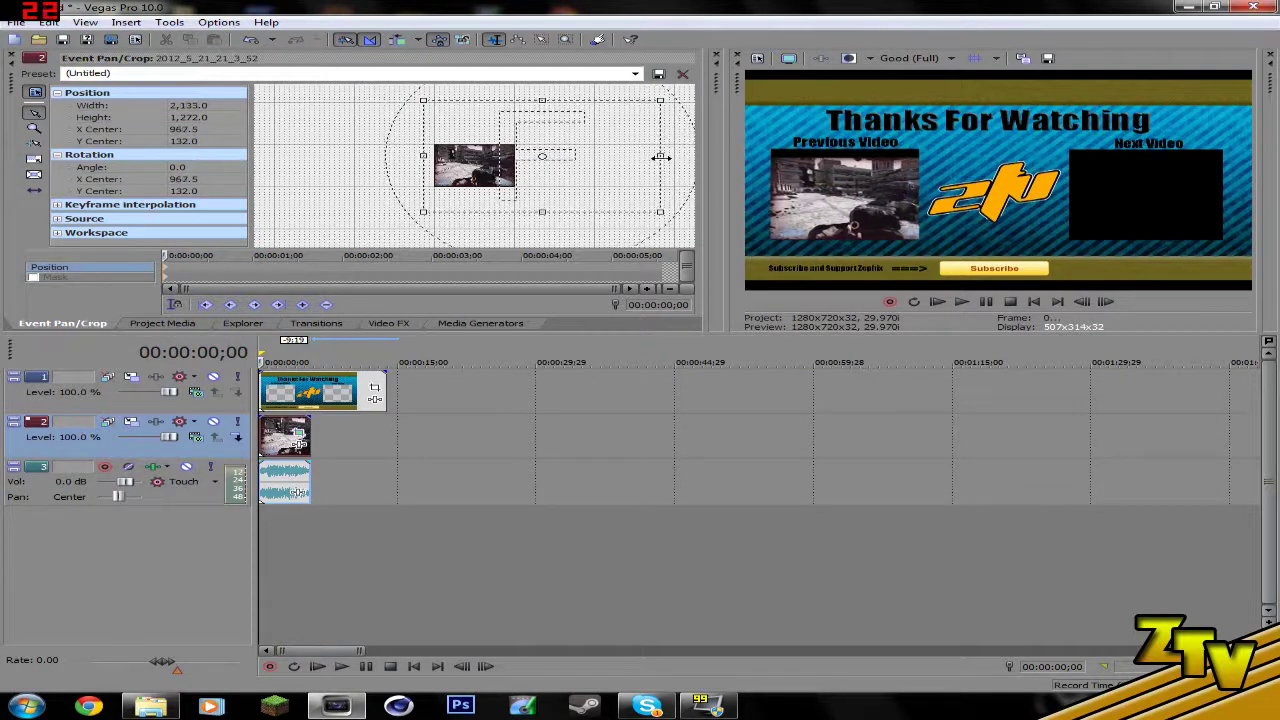
drag(660, 157, 688, 157)
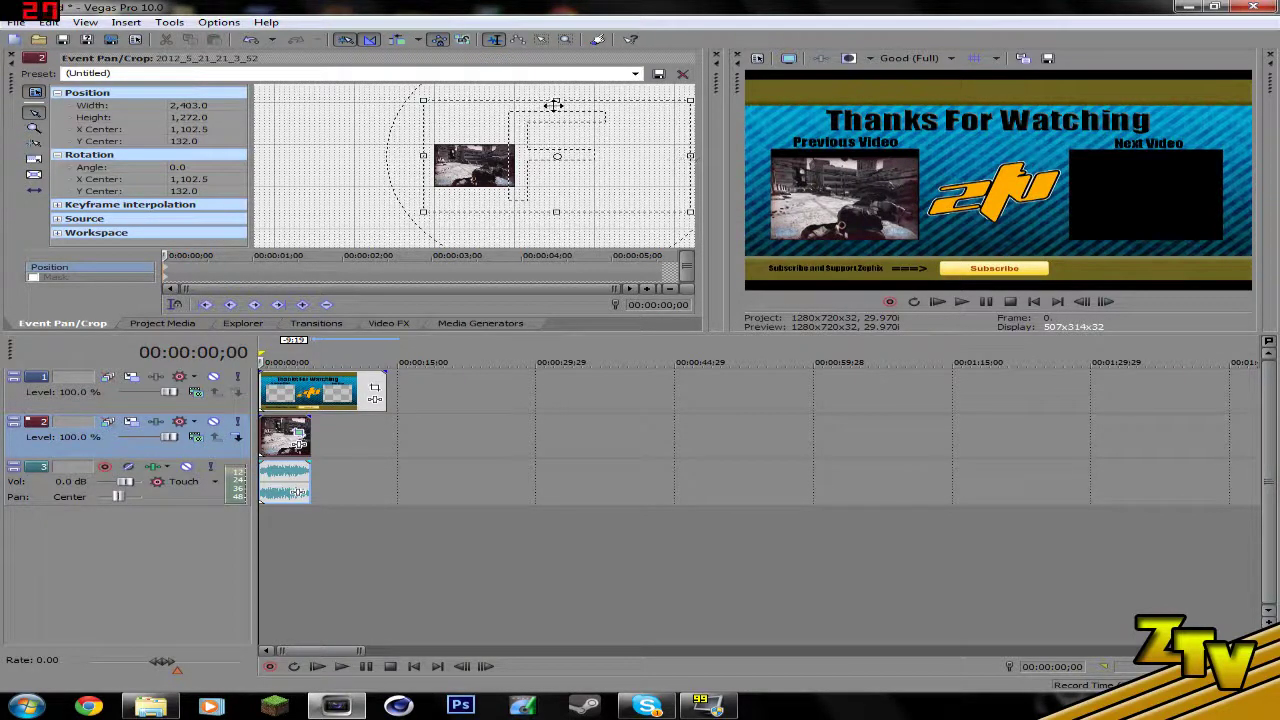
drag(557, 100, 558, 105)
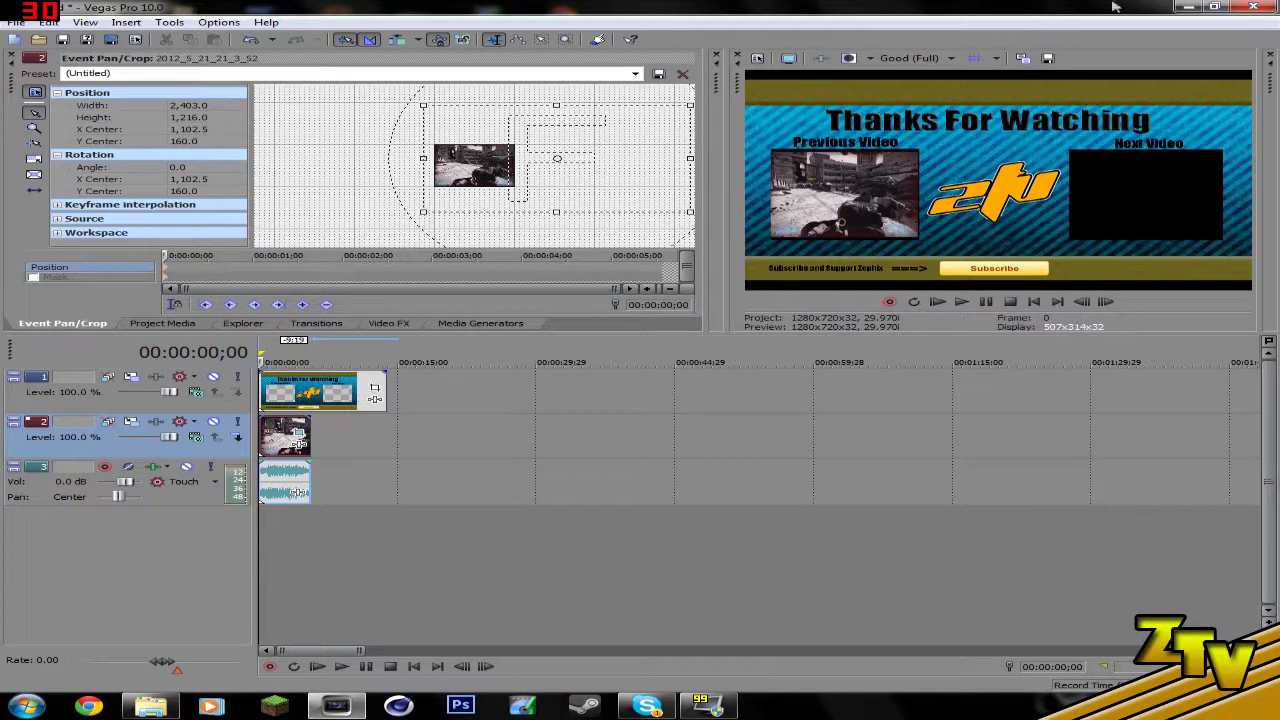
click(1192, 7)
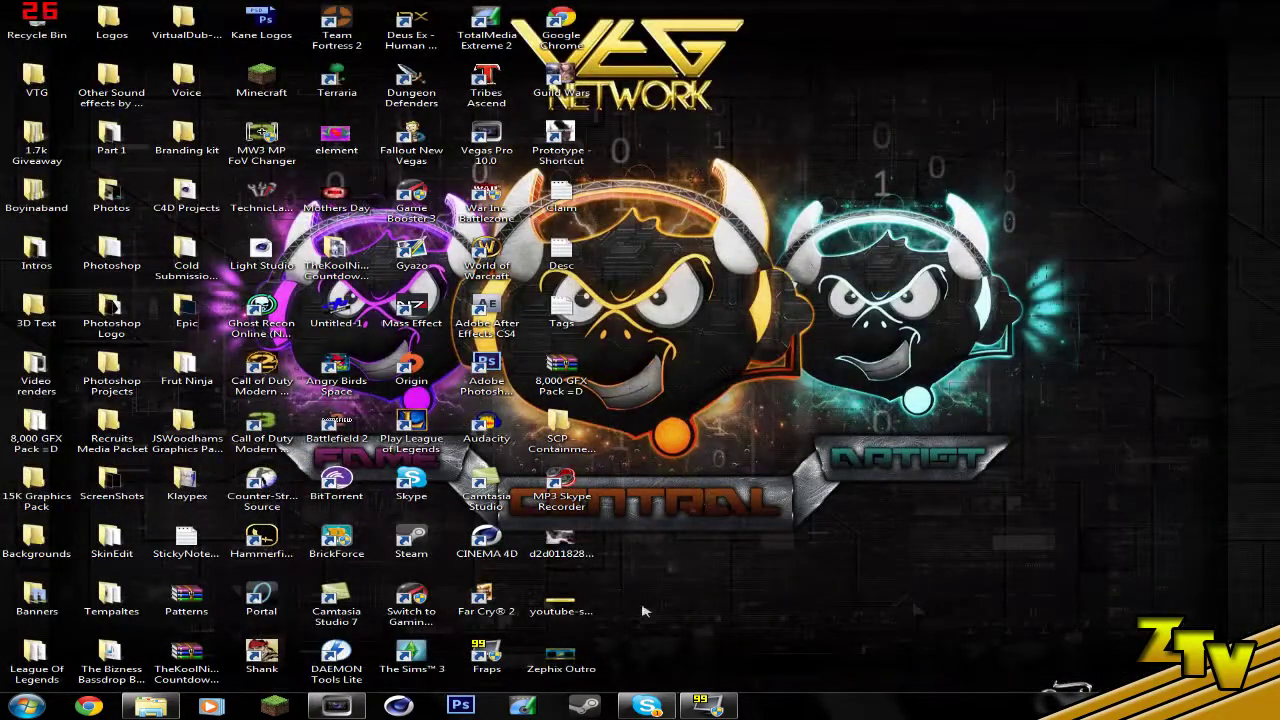
drag(561, 540, 380, 530)
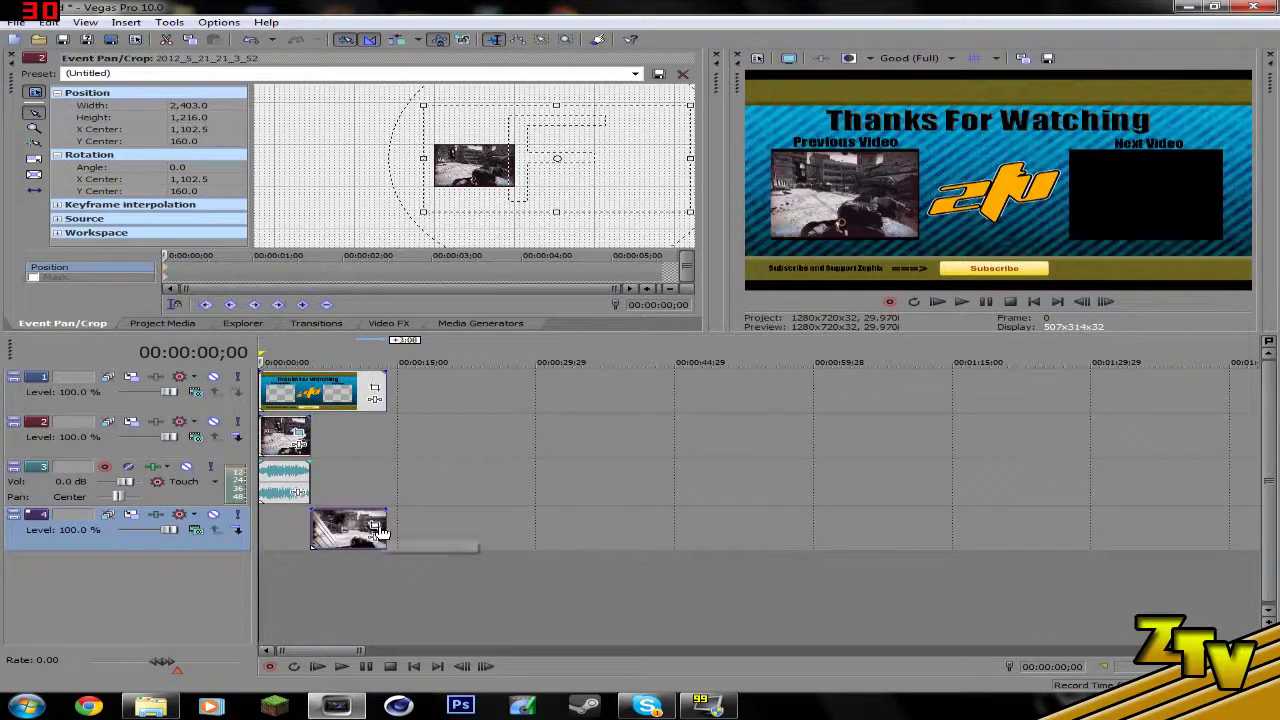
Load the snapshot clip's Pan/Crop at 00:00:08;23 and resize its framing box.
click(376, 527)
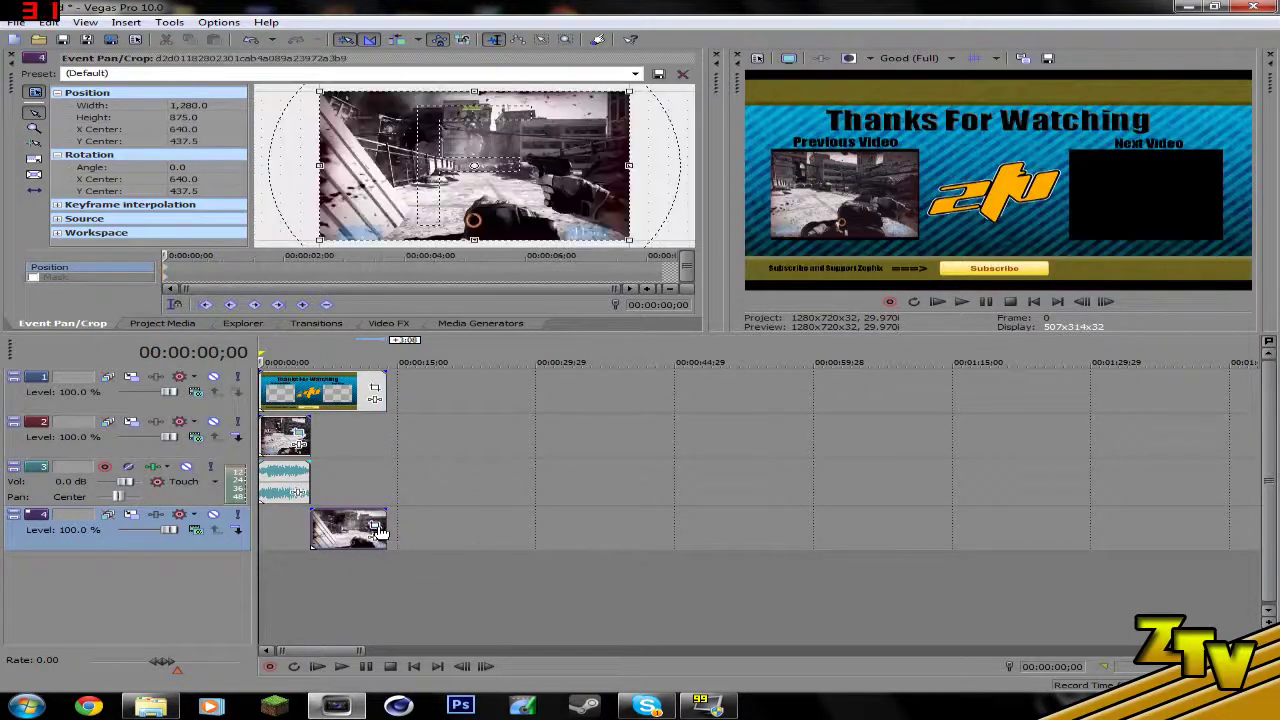
click(340, 402)
drag(629, 91, 614, 98)
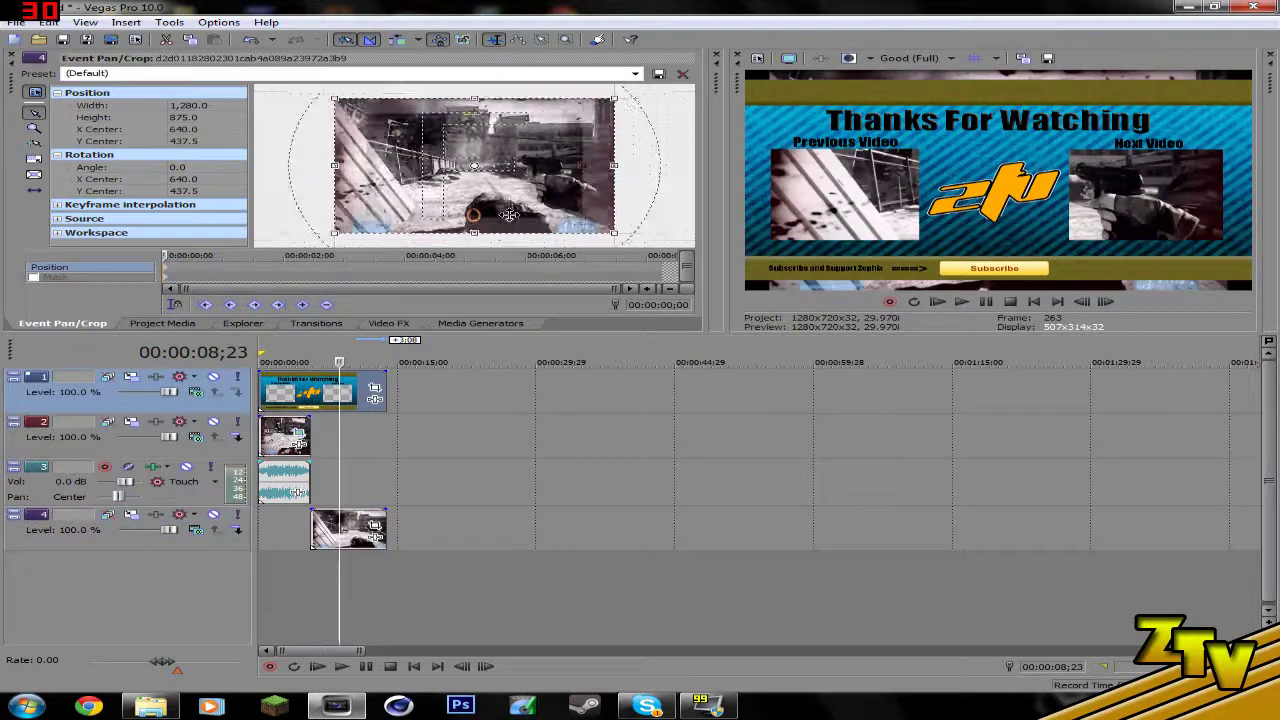
scroll(509, 214, down, 3)
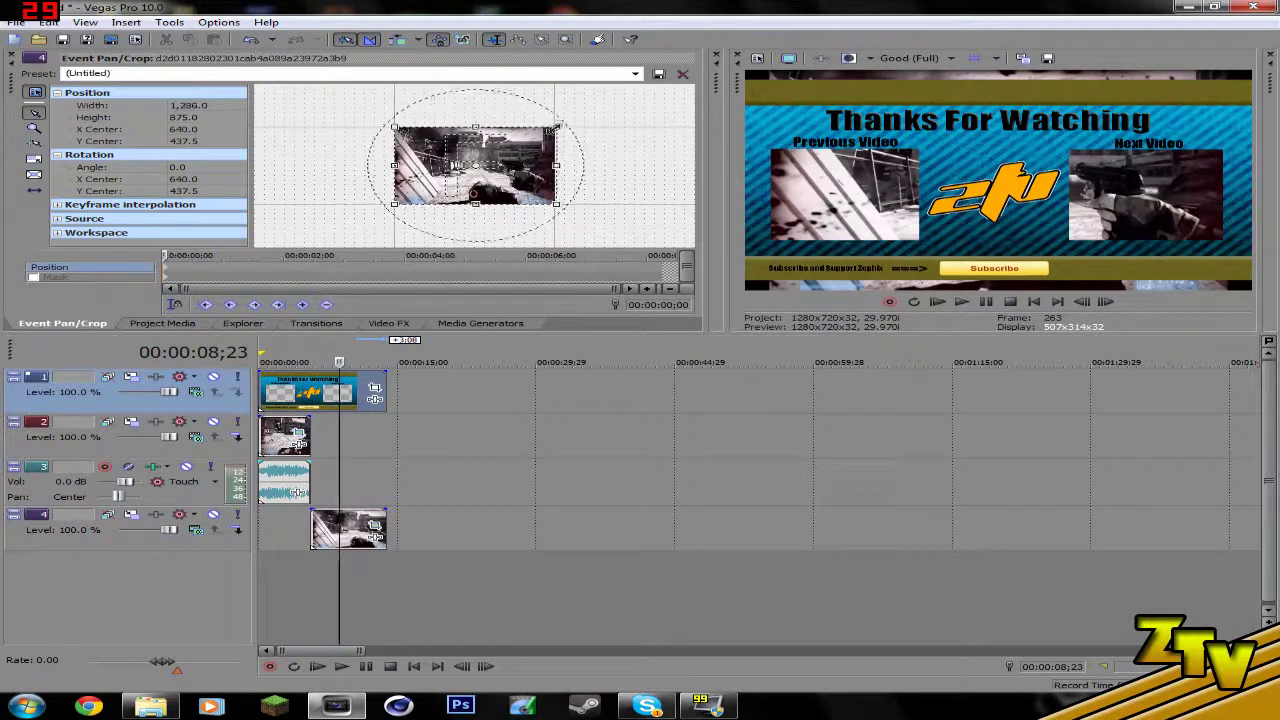
drag(557, 127, 650, 101)
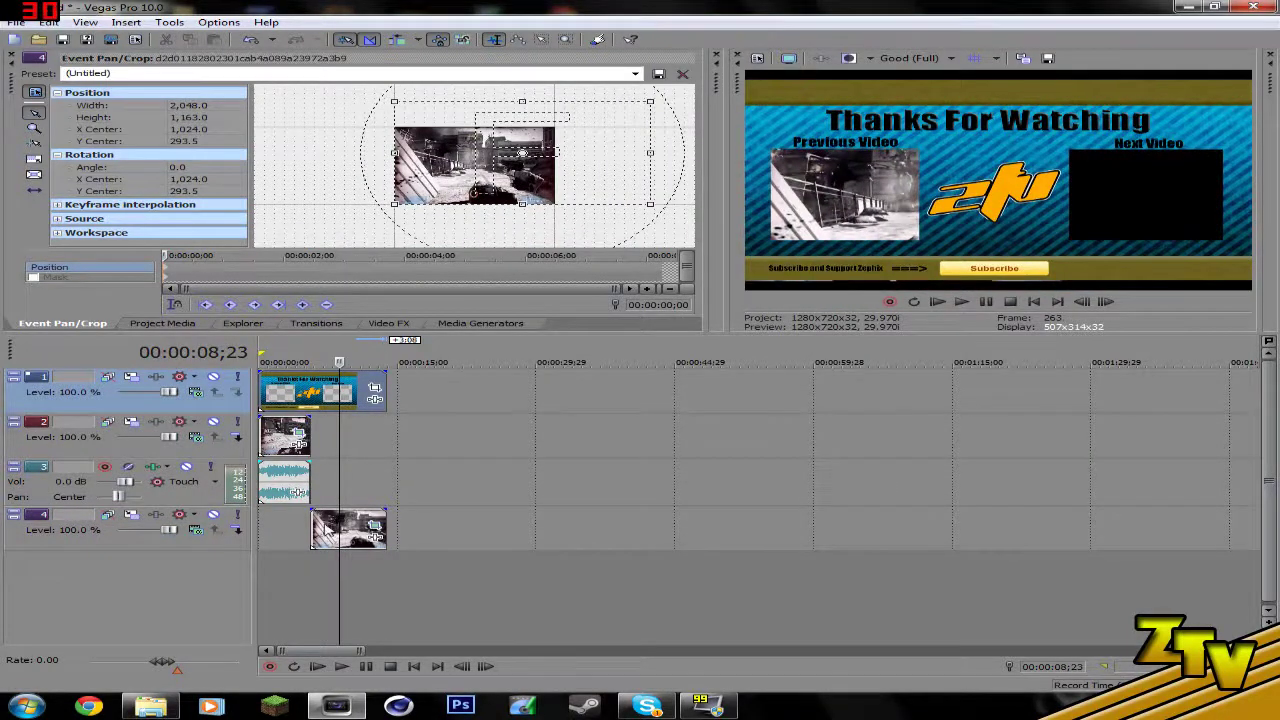
Turn off Maintain aspect ratio in the snapshot clip's properties.
right_click(325, 530)
click(400, 511)
click(519, 226)
click(705, 477)
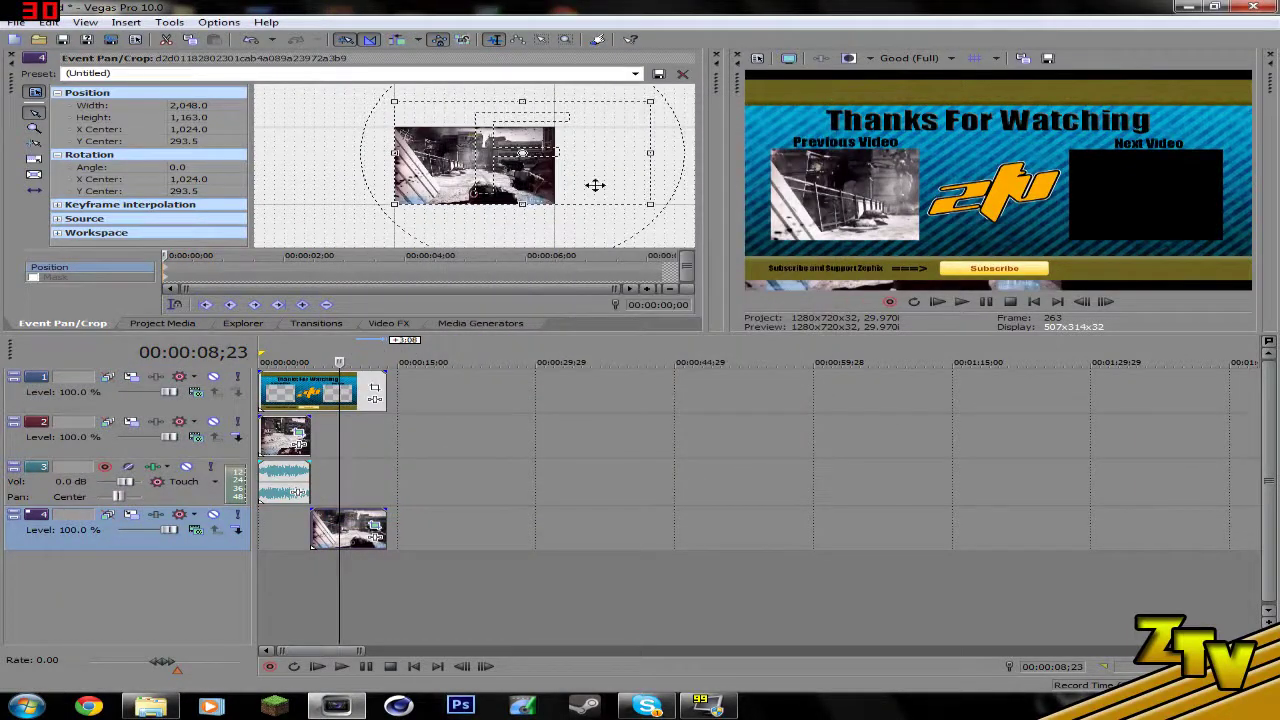
Enlarge the snapshot's framing on all sides to 2,720 by 1,827.
drag(650, 101, 676, 82)
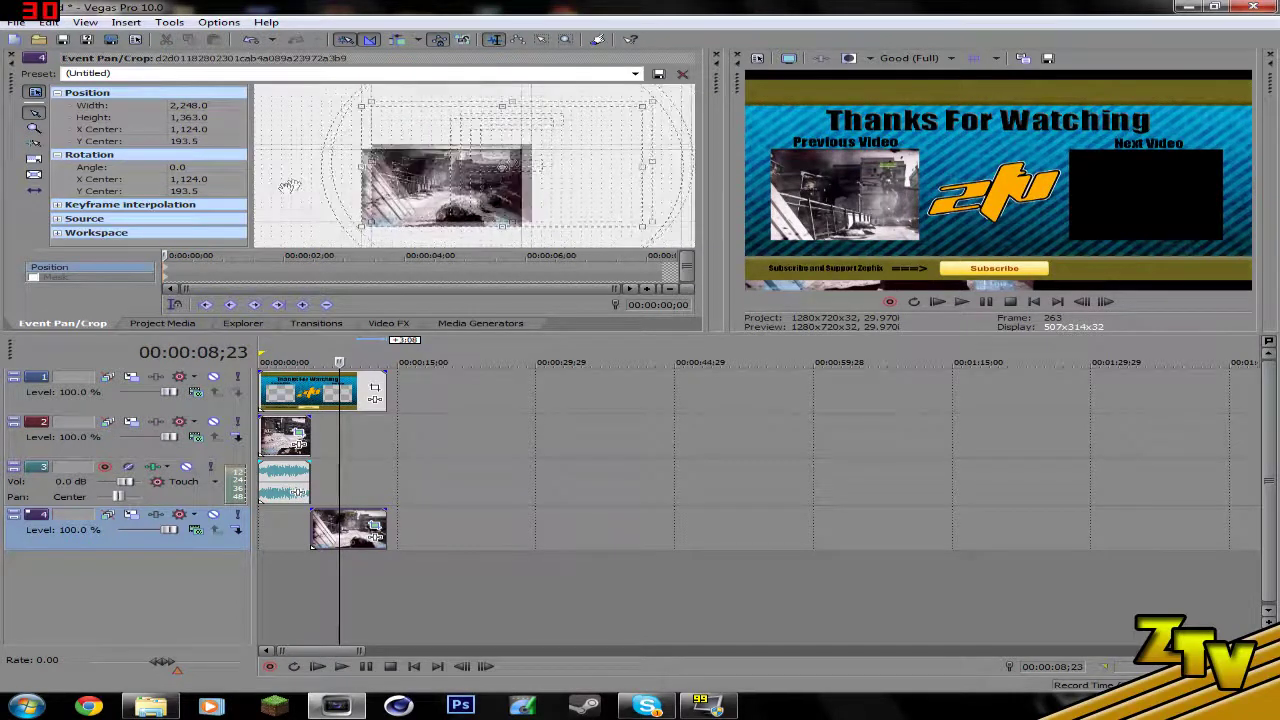
drag(481, 119, 475, 116)
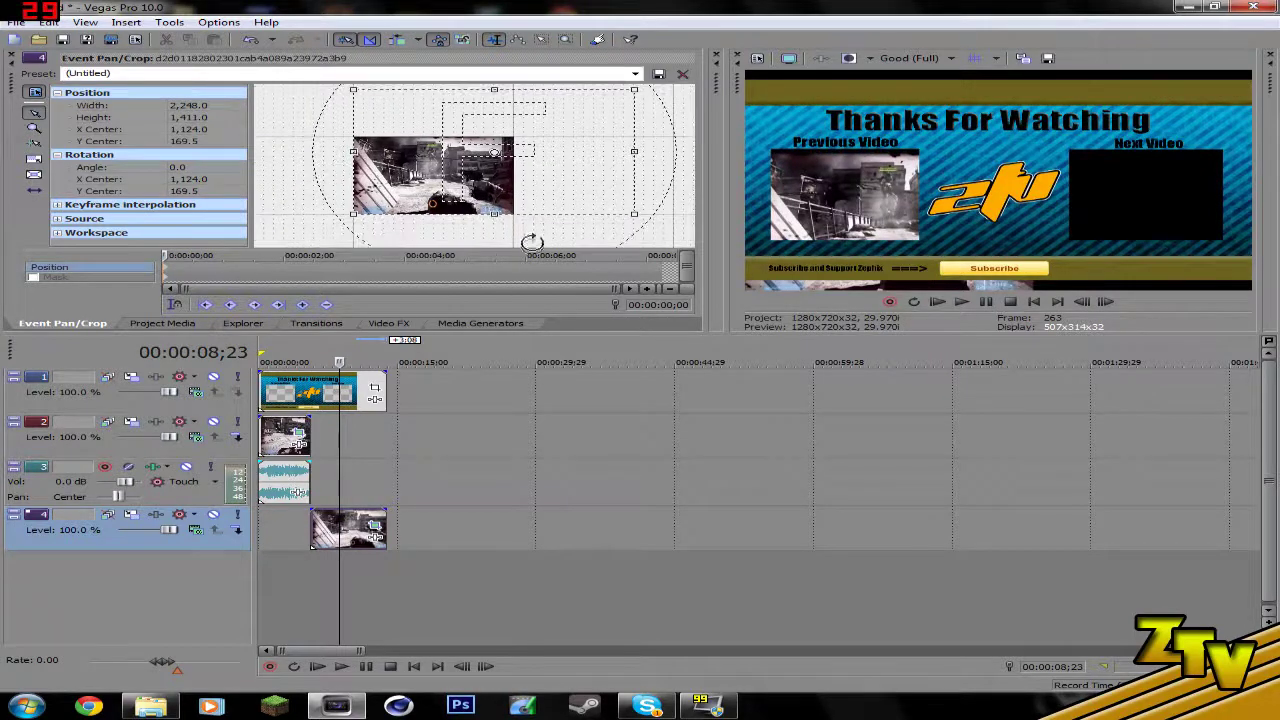
drag(493, 214, 493, 252)
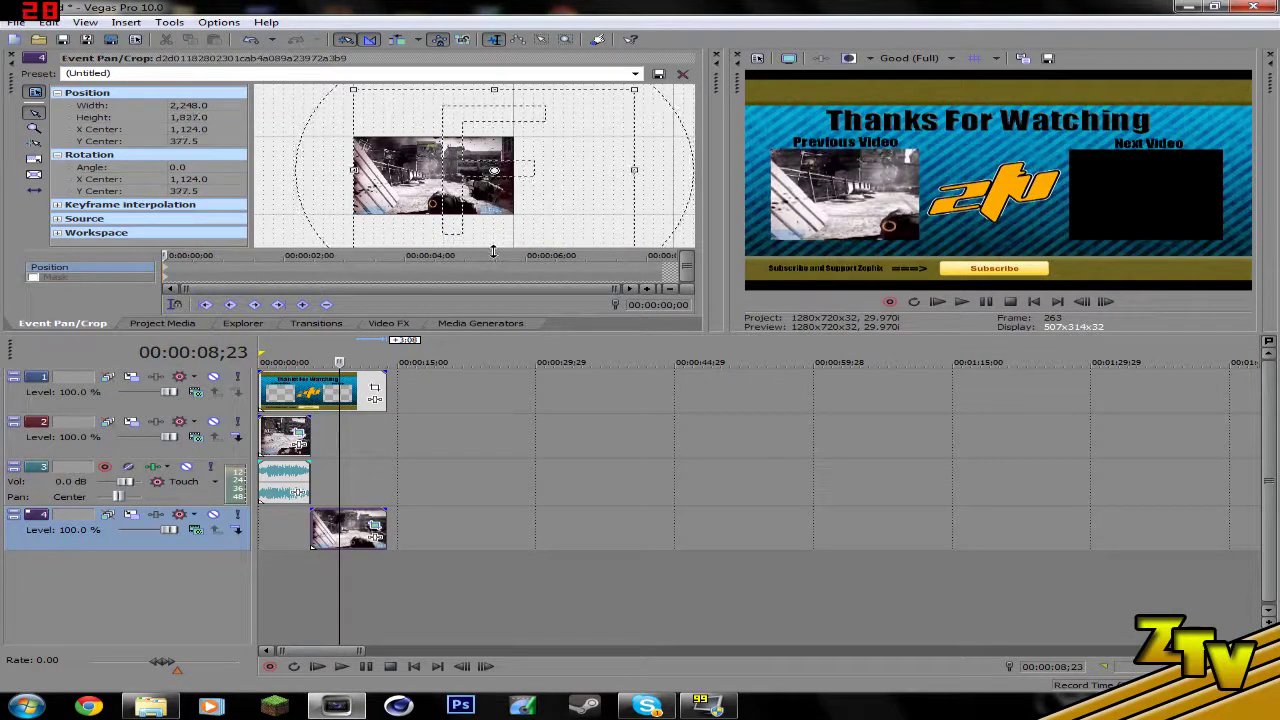
drag(342, 169, 331, 171)
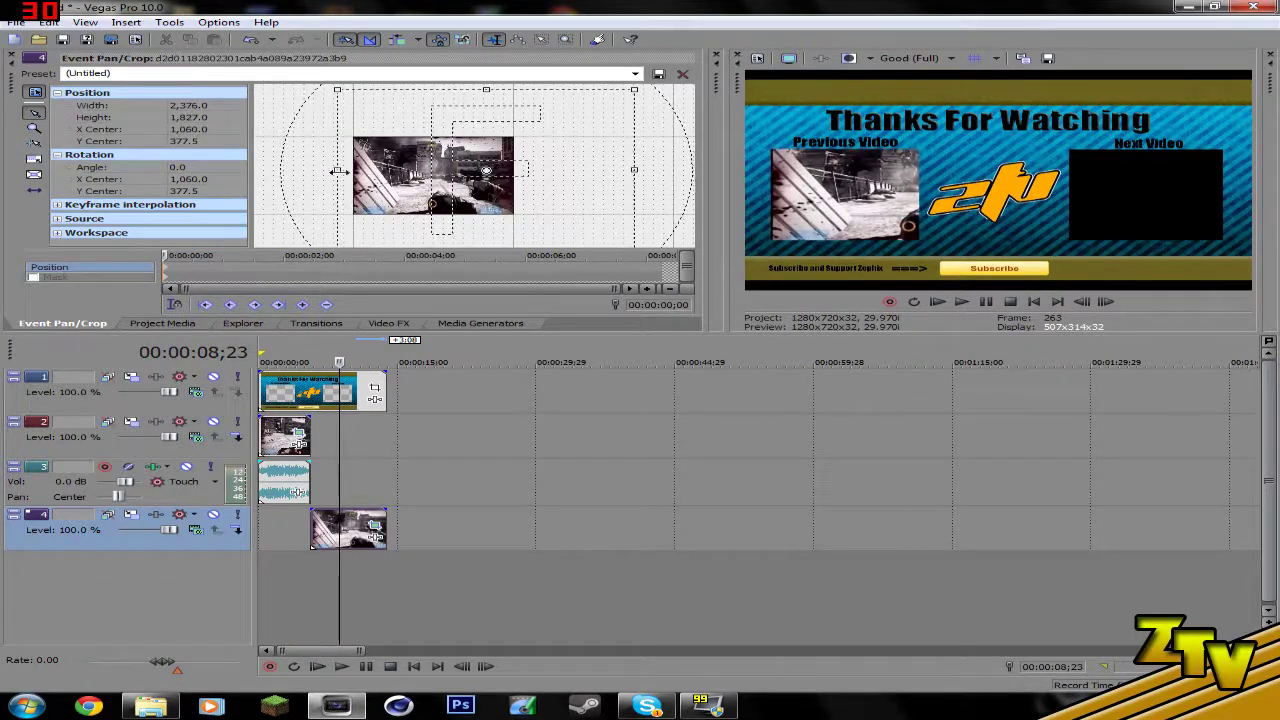
drag(636, 170, 679, 170)
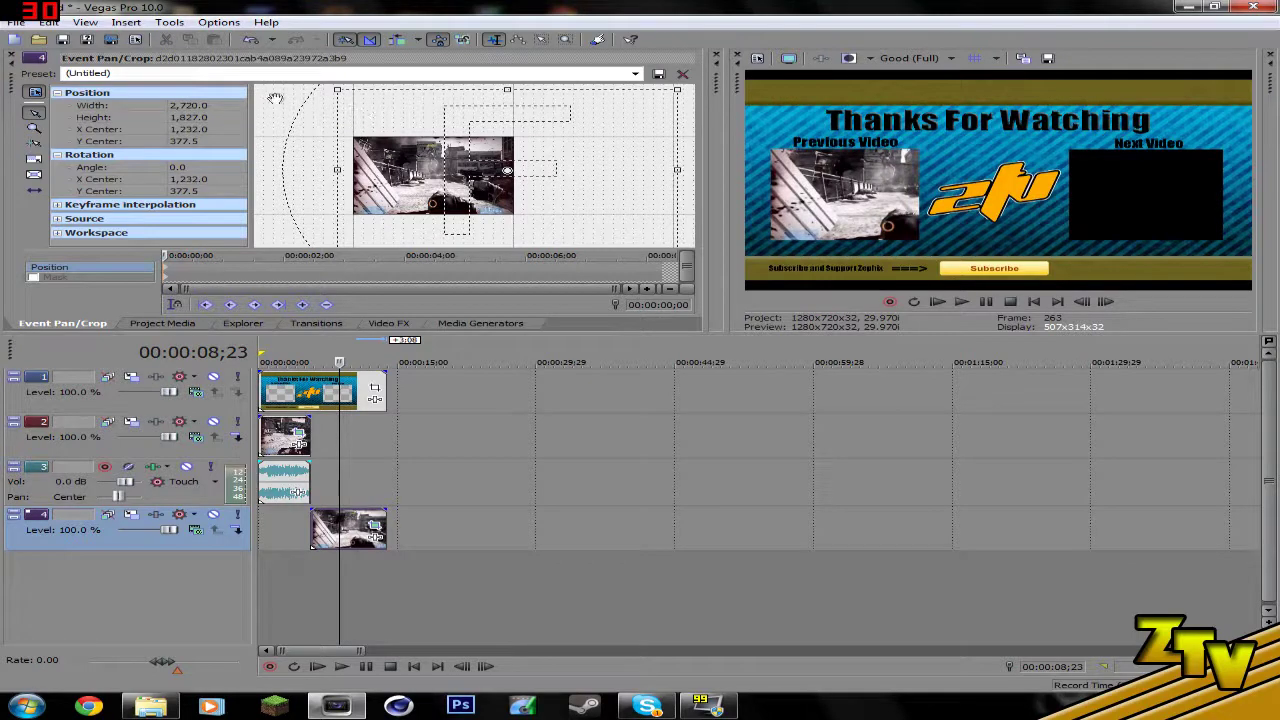
Widen the snapshot's framing to 4,136 by 1,955, centred at 1,940.
drag(274, 98, 620, 191)
drag(506, 189, 688, 189)
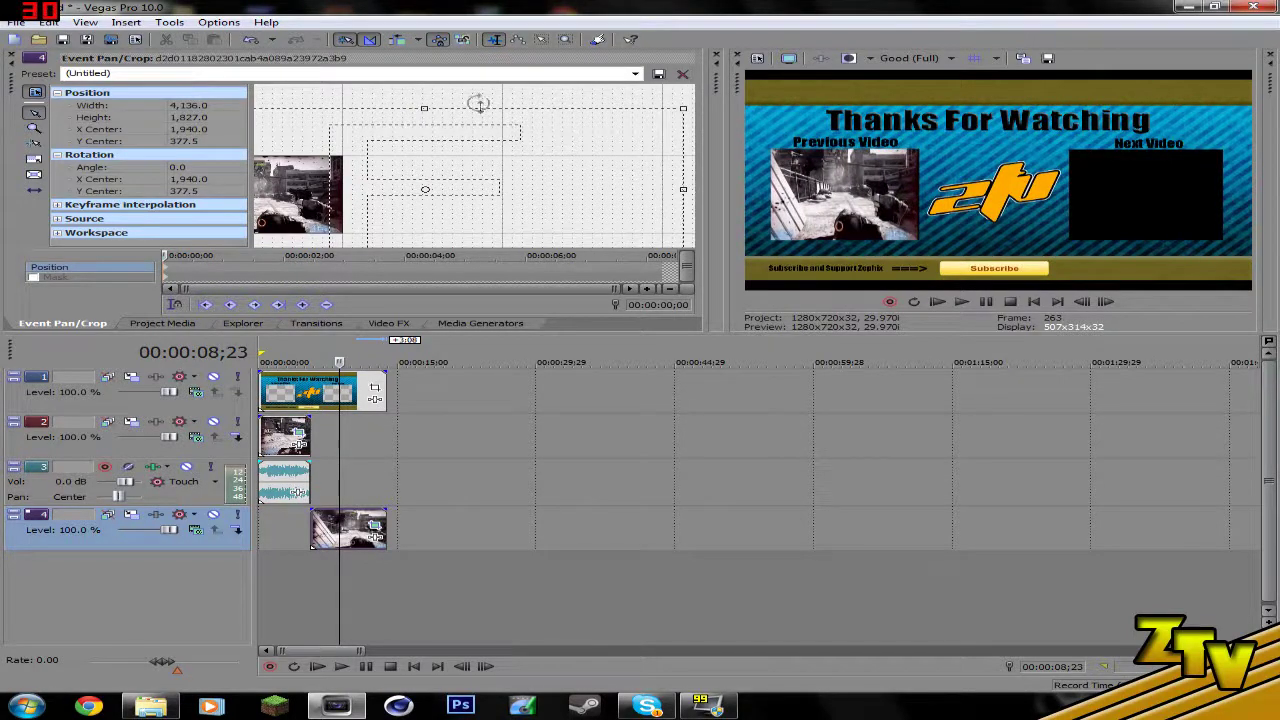
drag(478, 104, 540, 98)
drag(425, 110, 425, 99)
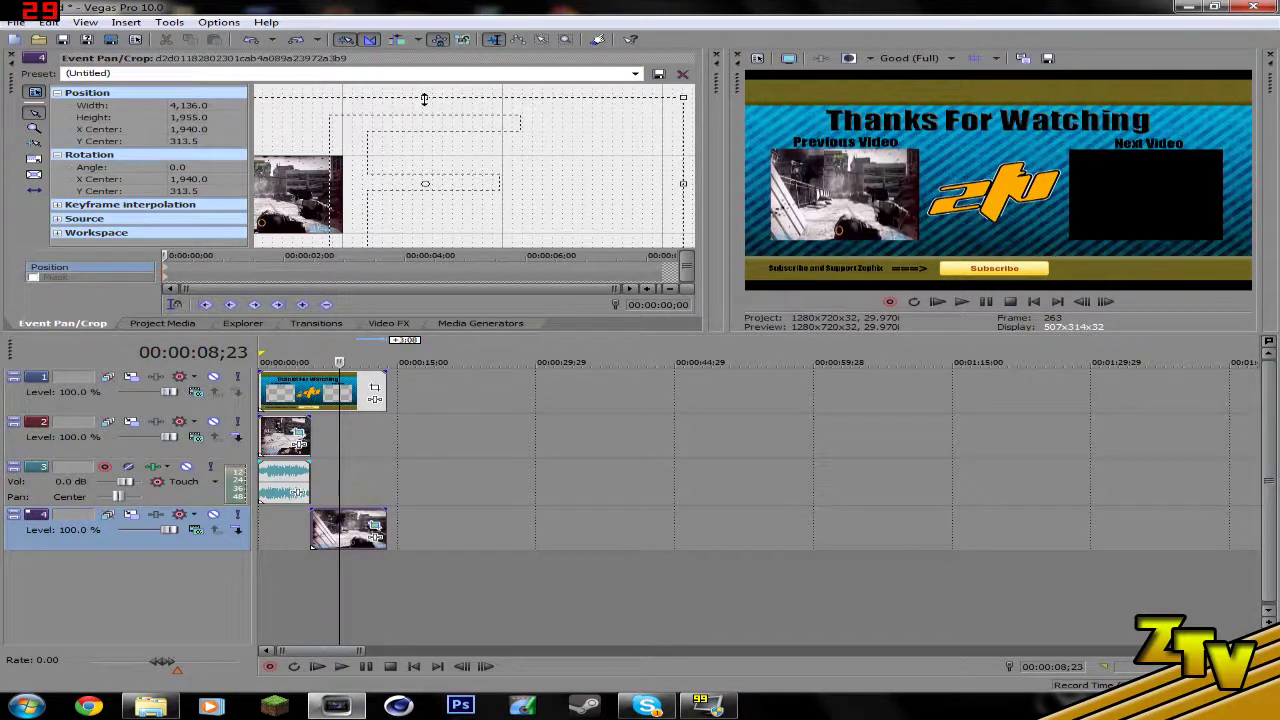
Preview the outro from the start, then bring up the DivX Movies folder.
click(265, 430)
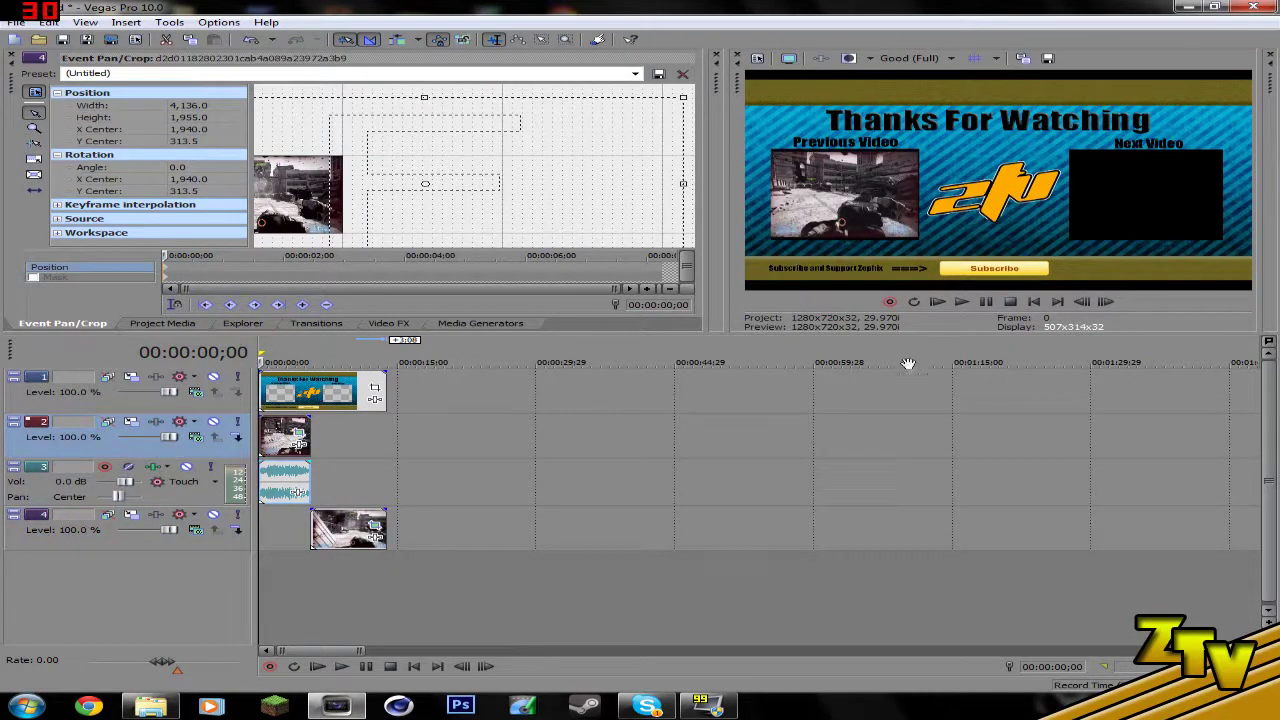
click(958, 304)
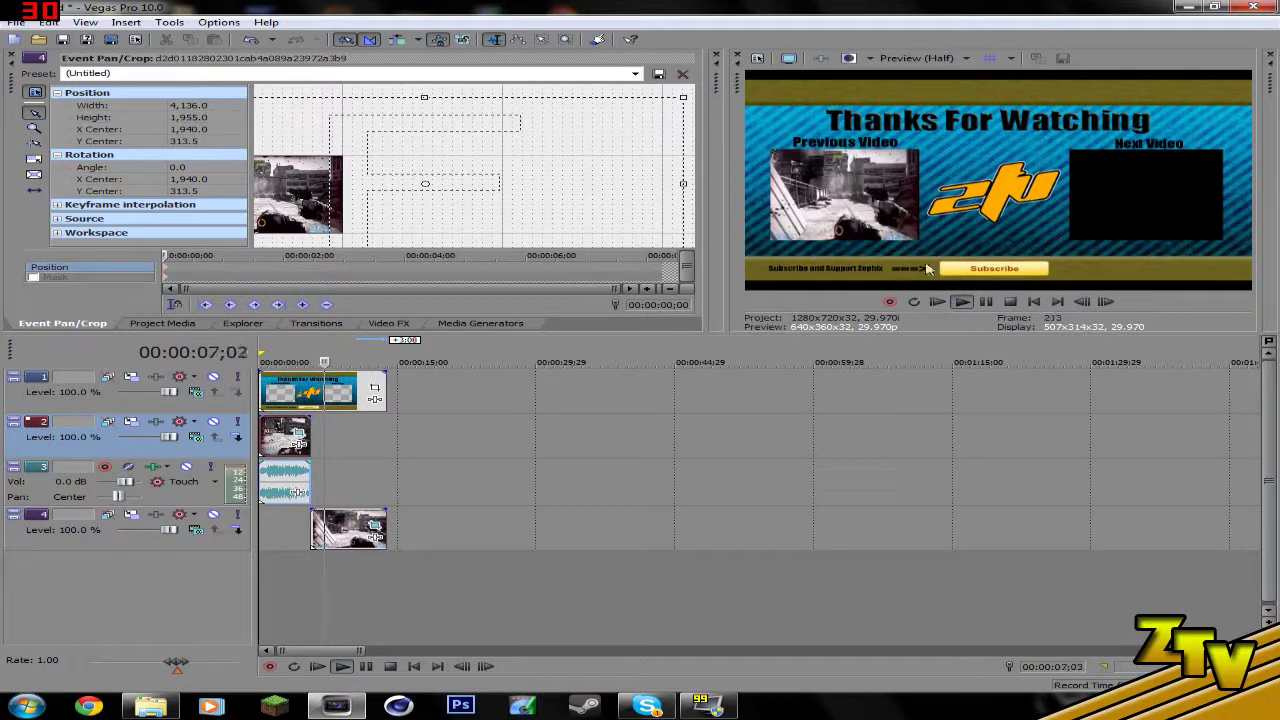
key(space)
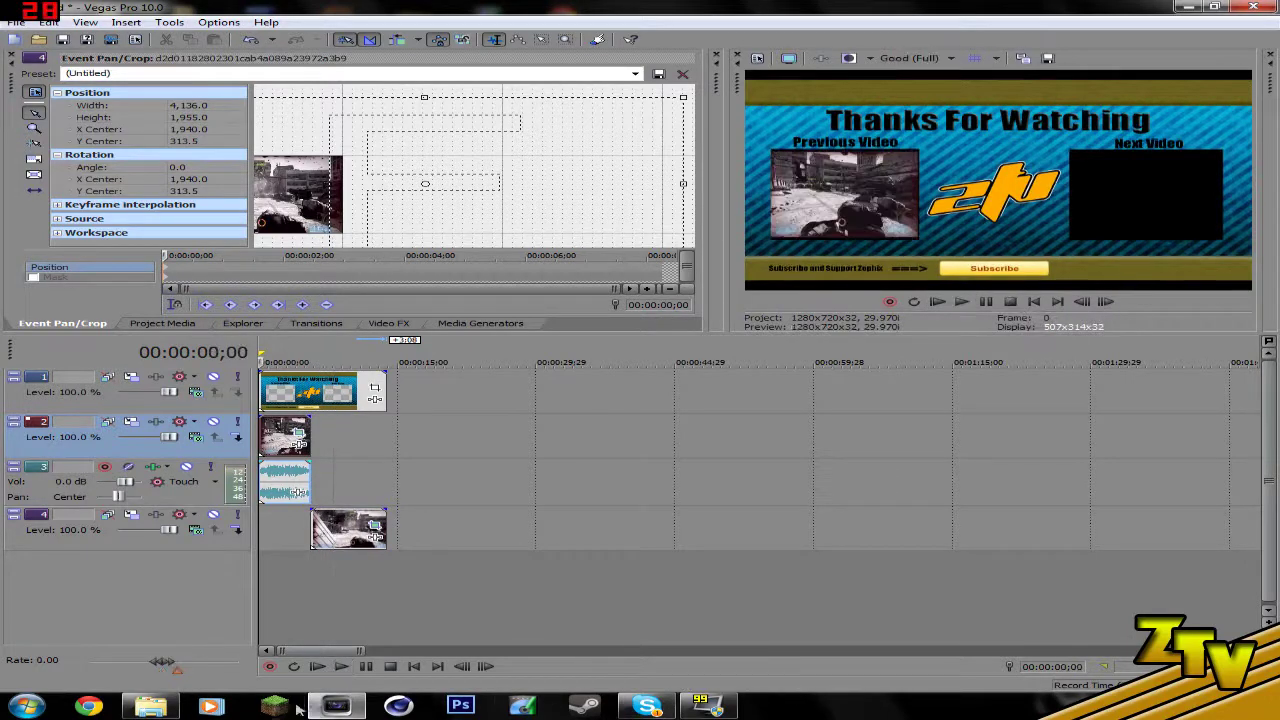
click(178, 708)
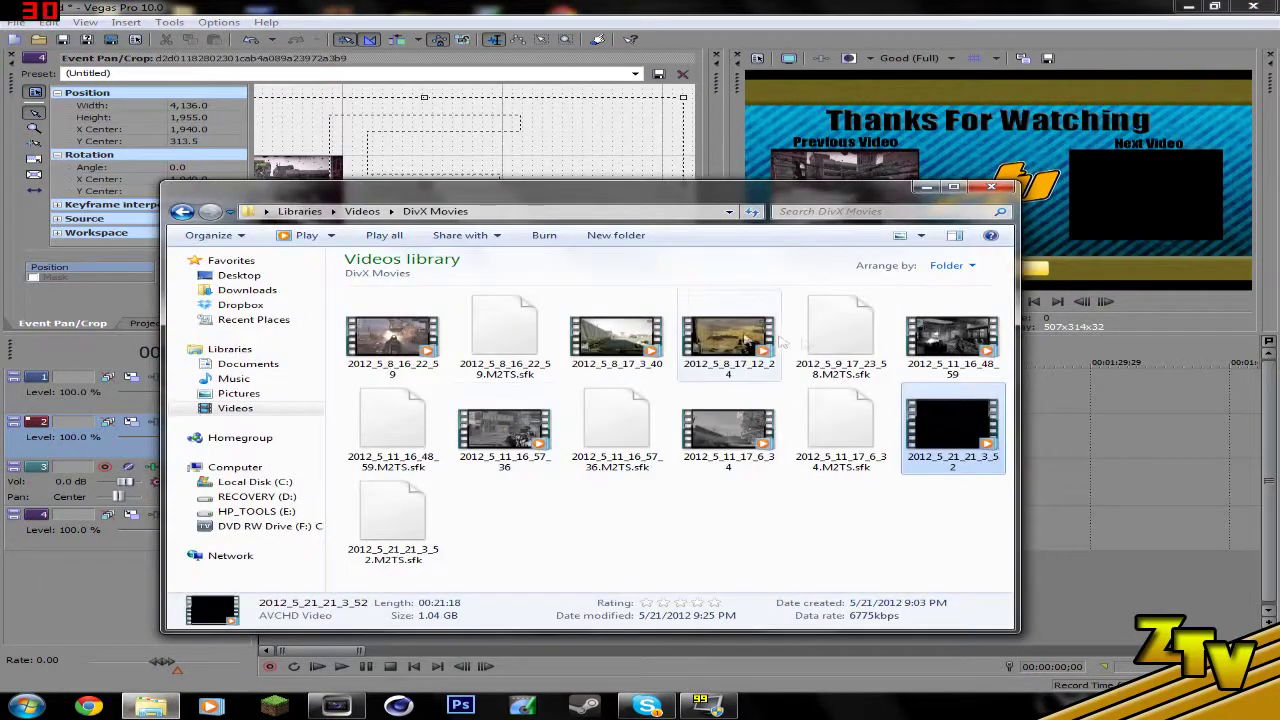
Add gameplay video 2012_5_8_16_22_59 to the timeline right after the intro clips.
click(395, 335)
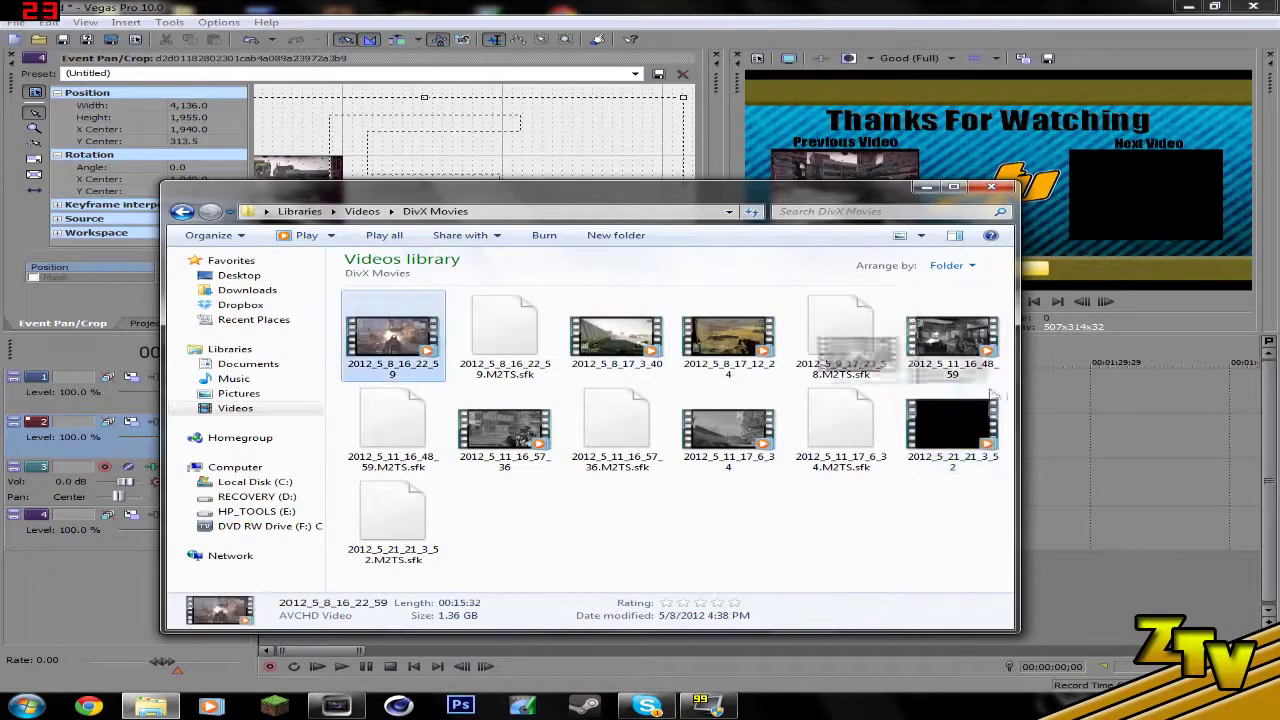
drag(1040, 412, 1040, 400)
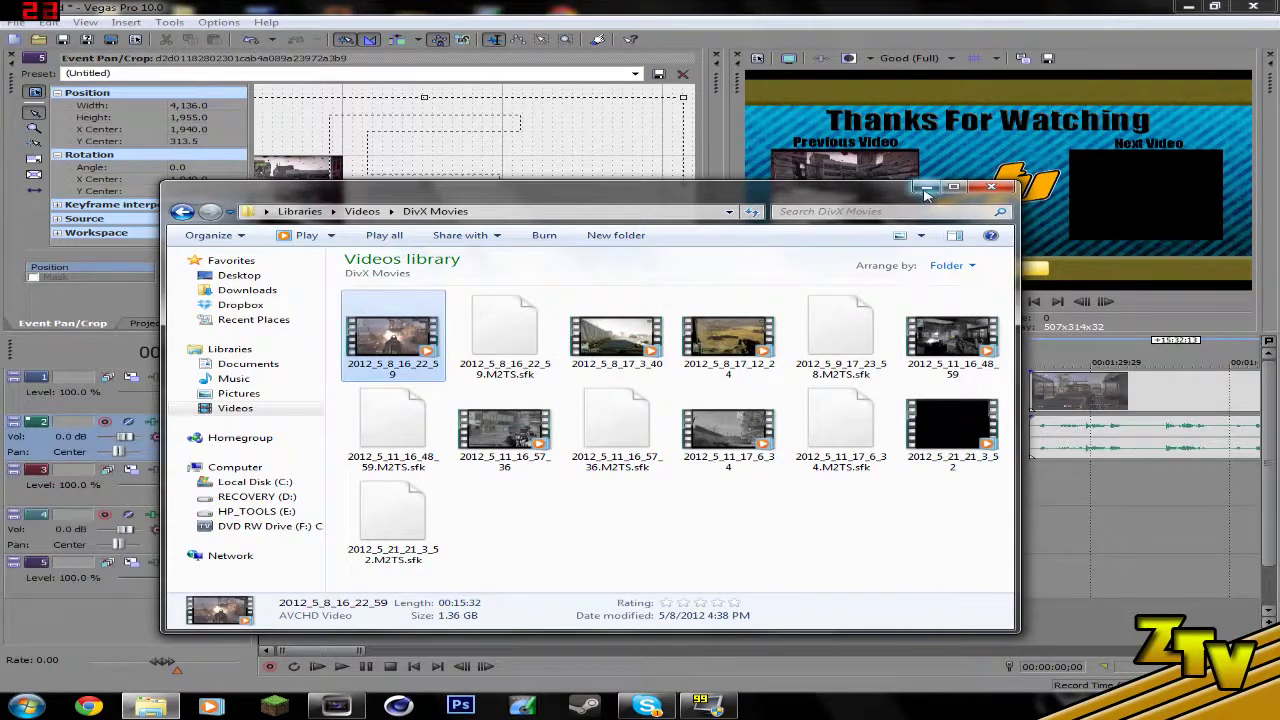
click(1115, 395)
click(1115, 395)
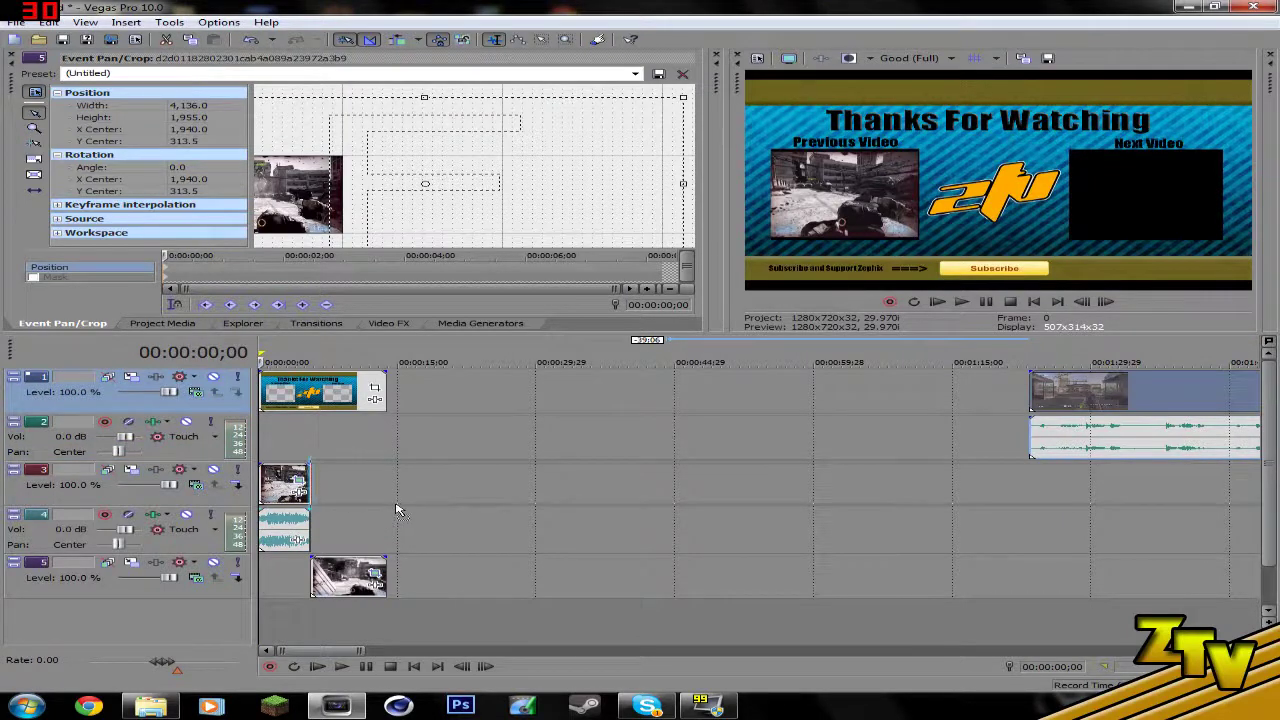
drag(396, 510, 396, 536)
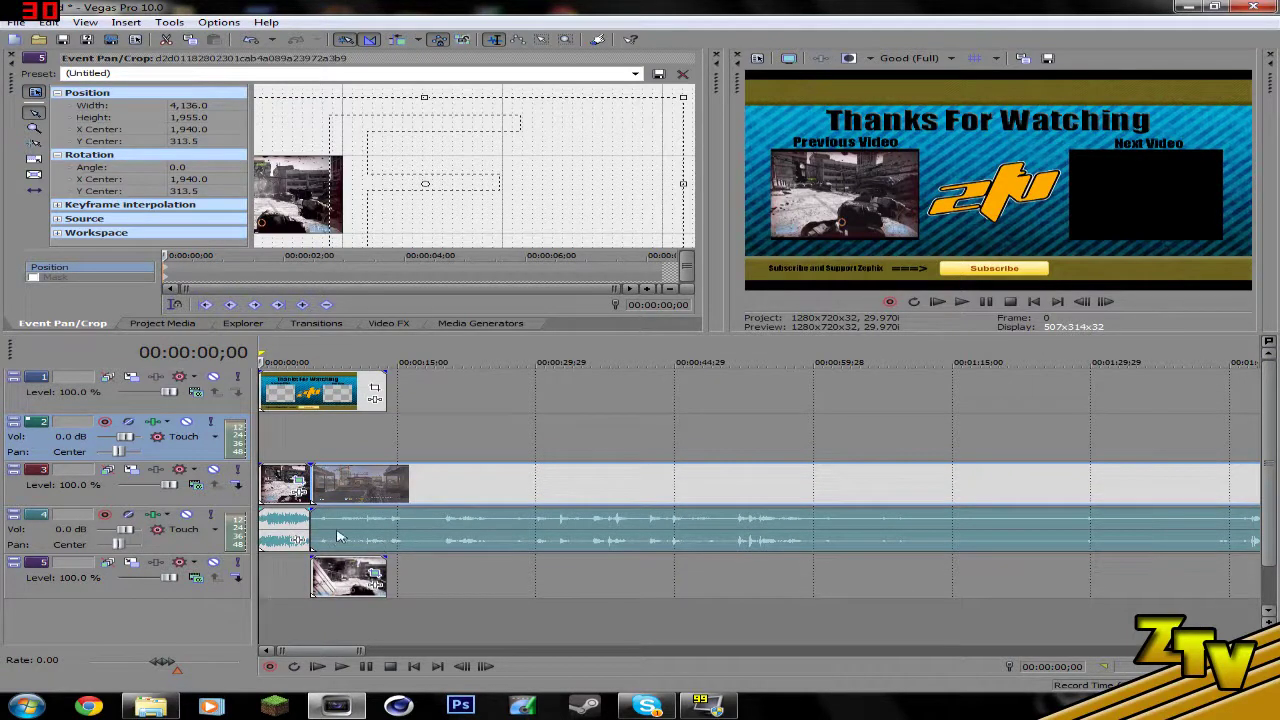
Move the gameplay audio onto track 2 and lower track 2's volume to -3.6 dB.
drag(338, 537, 340, 440)
drag(285, 530, 285, 437)
drag(125, 437, 118, 440)
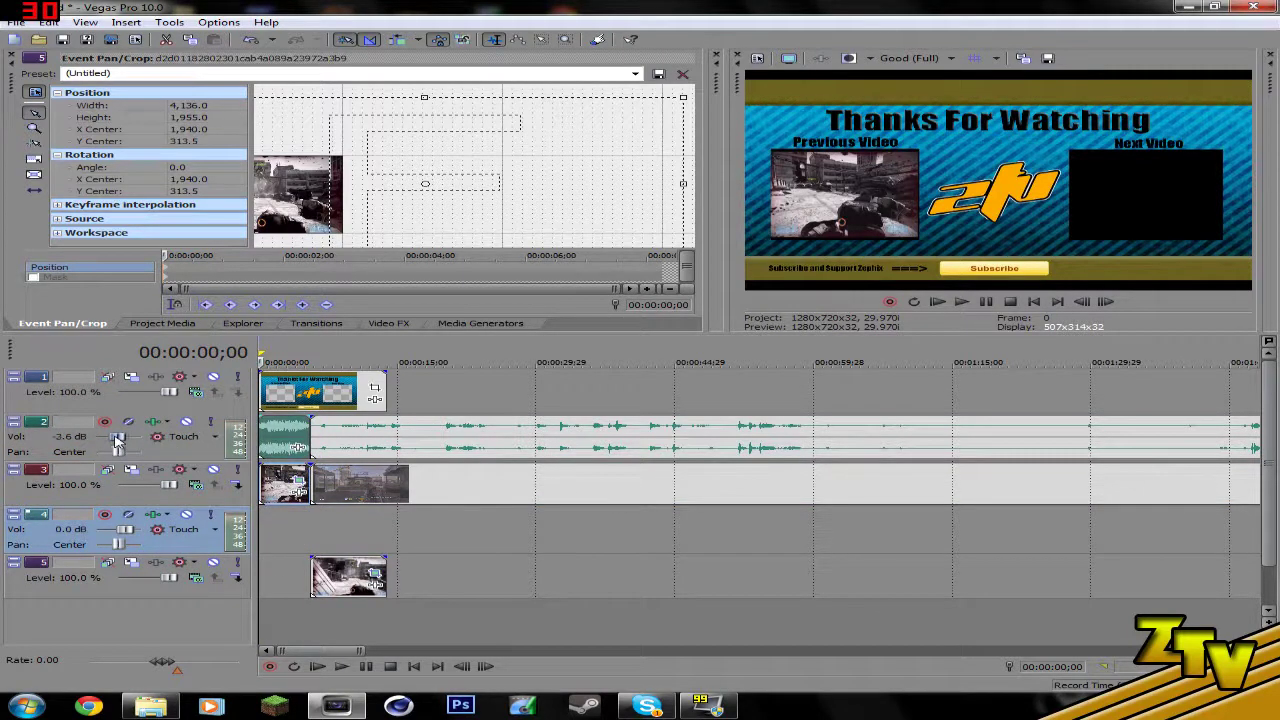
Trim the new gameplay clip short so it ends with the outro near 0:11.
scroll(848, 553, down, 2)
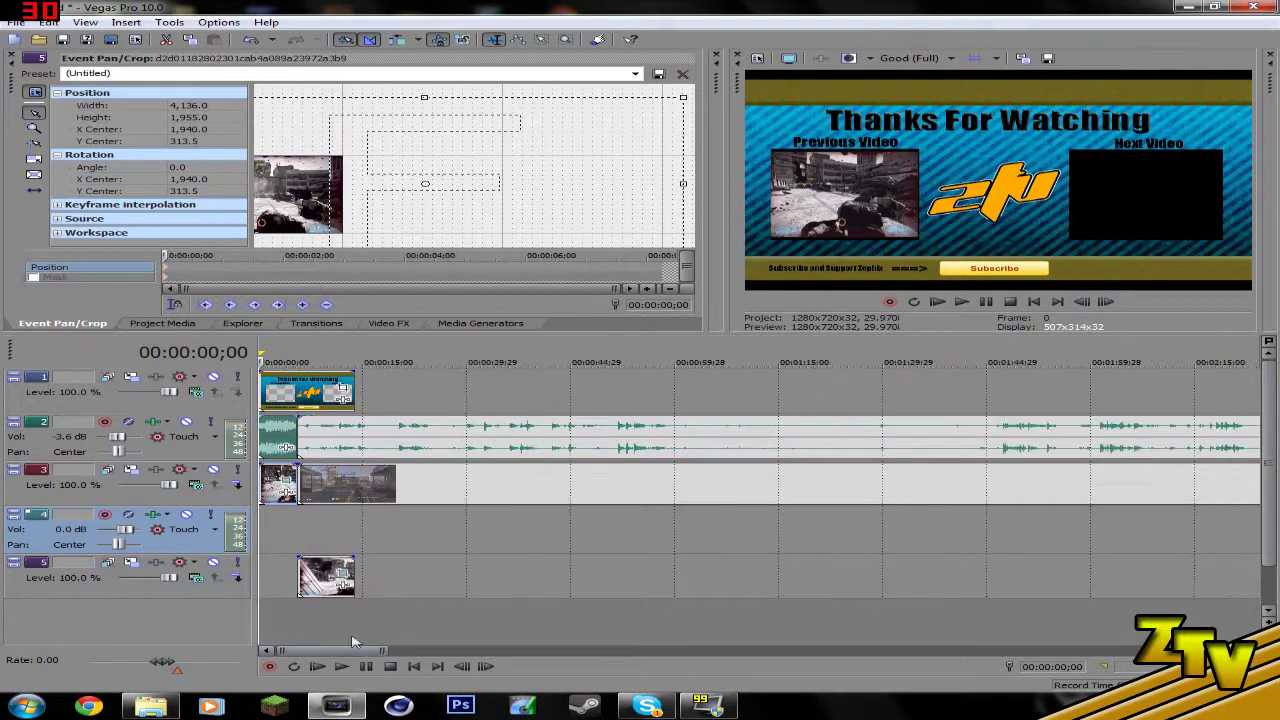
drag(313, 651, 660, 656)
scroll(516, 524, down, 5)
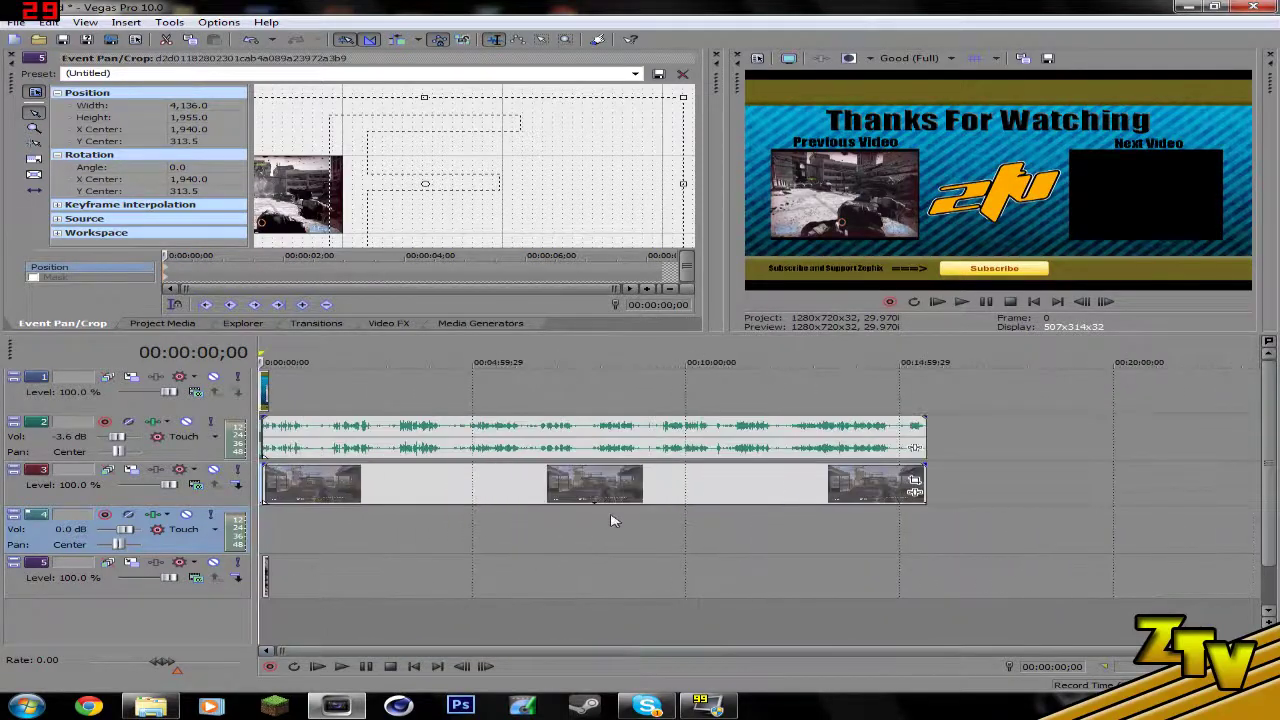
drag(918, 426, 298, 412)
scroll(375, 488, up, 8)
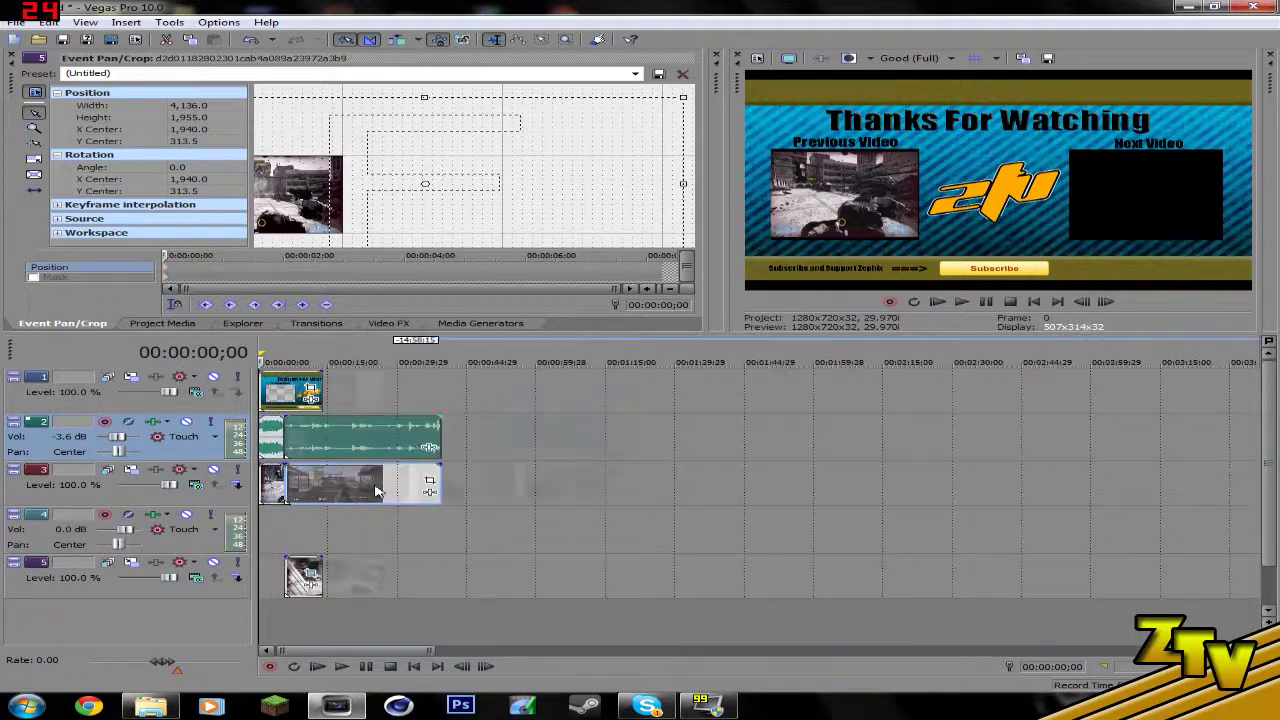
drag(802, 424, 452, 438)
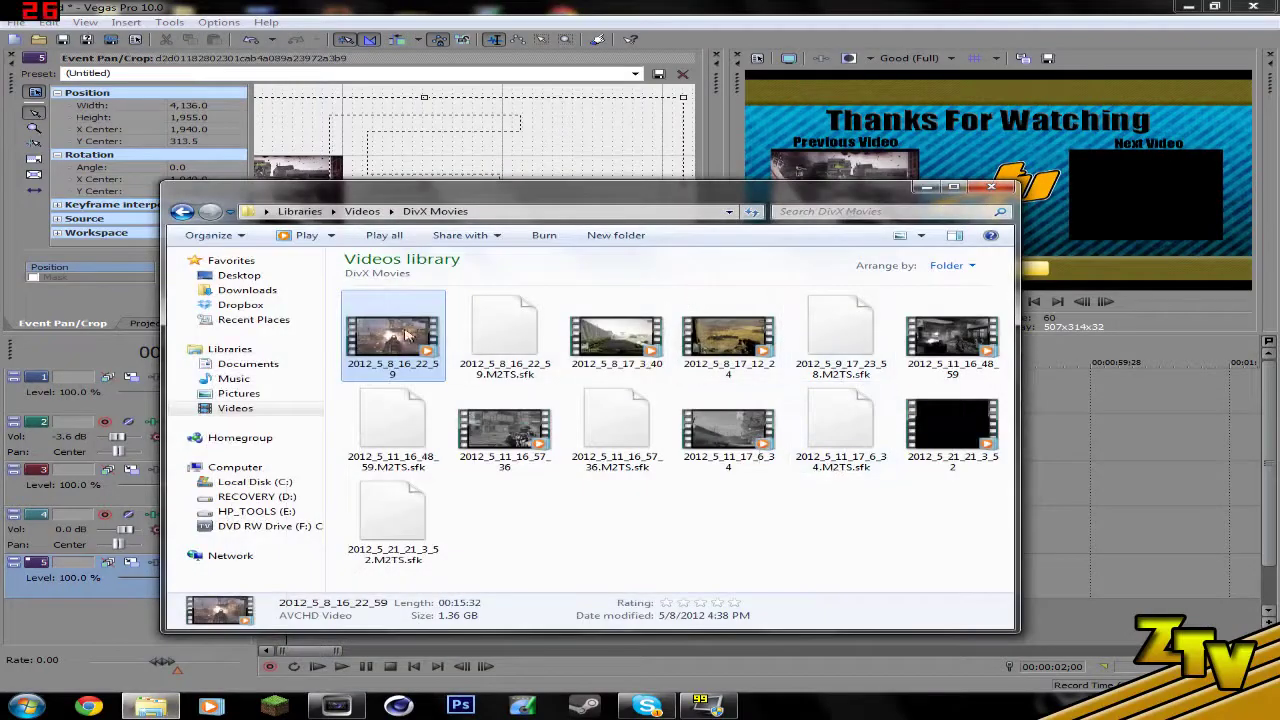
Play the 2012_5_8_16_22_59 gameplay video in Media Player, paused at 00:02 and maximized.
double_click(413, 333)
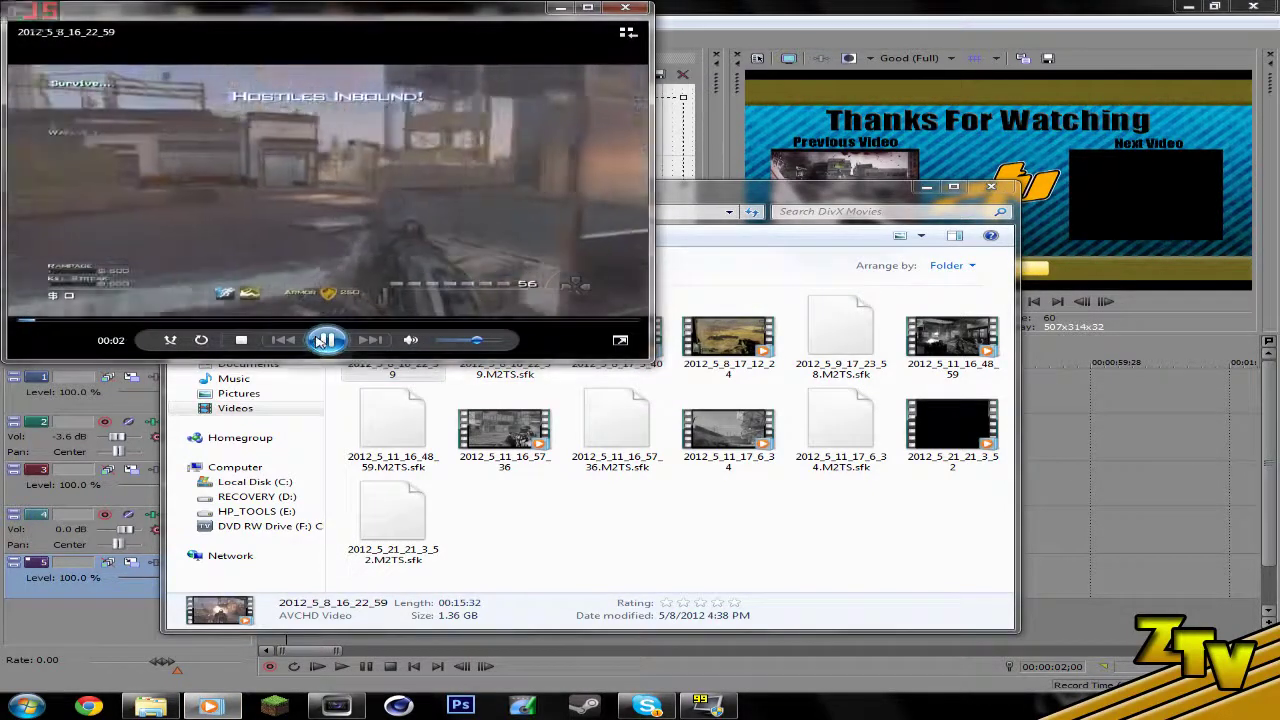
click(322, 340)
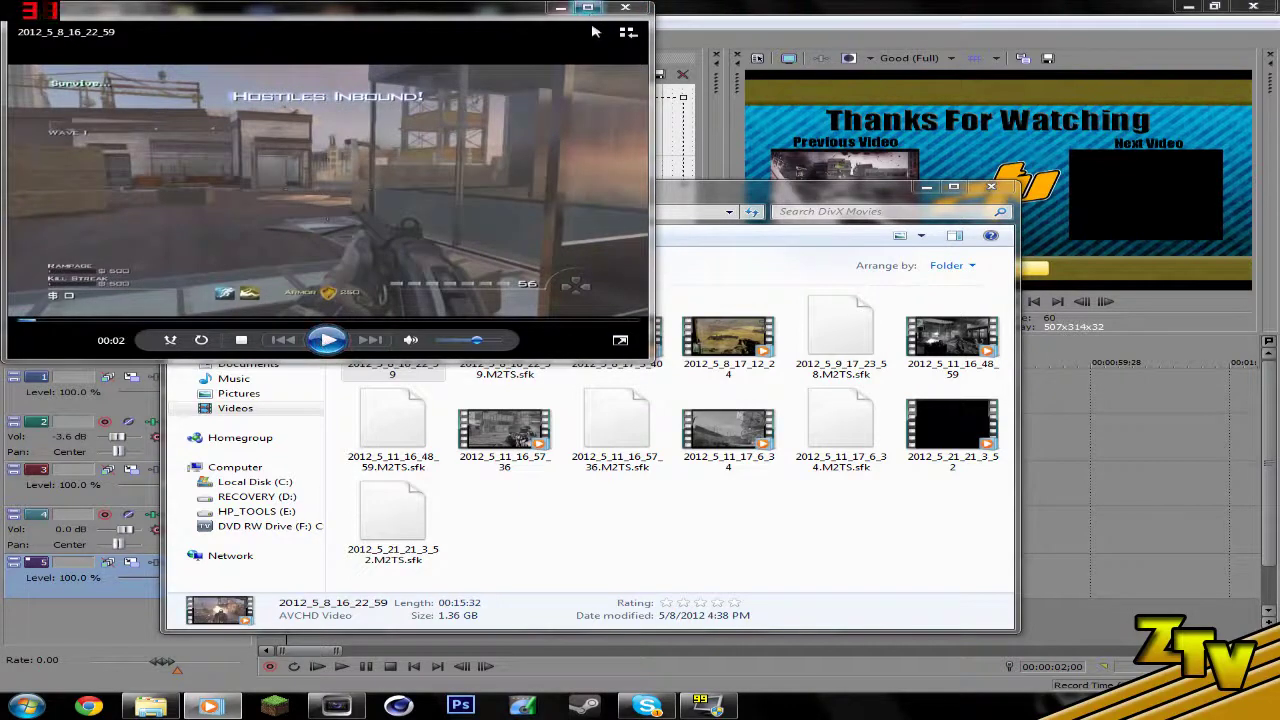
click(587, 8)
Launch the screen-capture tool from the Start menu, then close Media Player.
key(super)
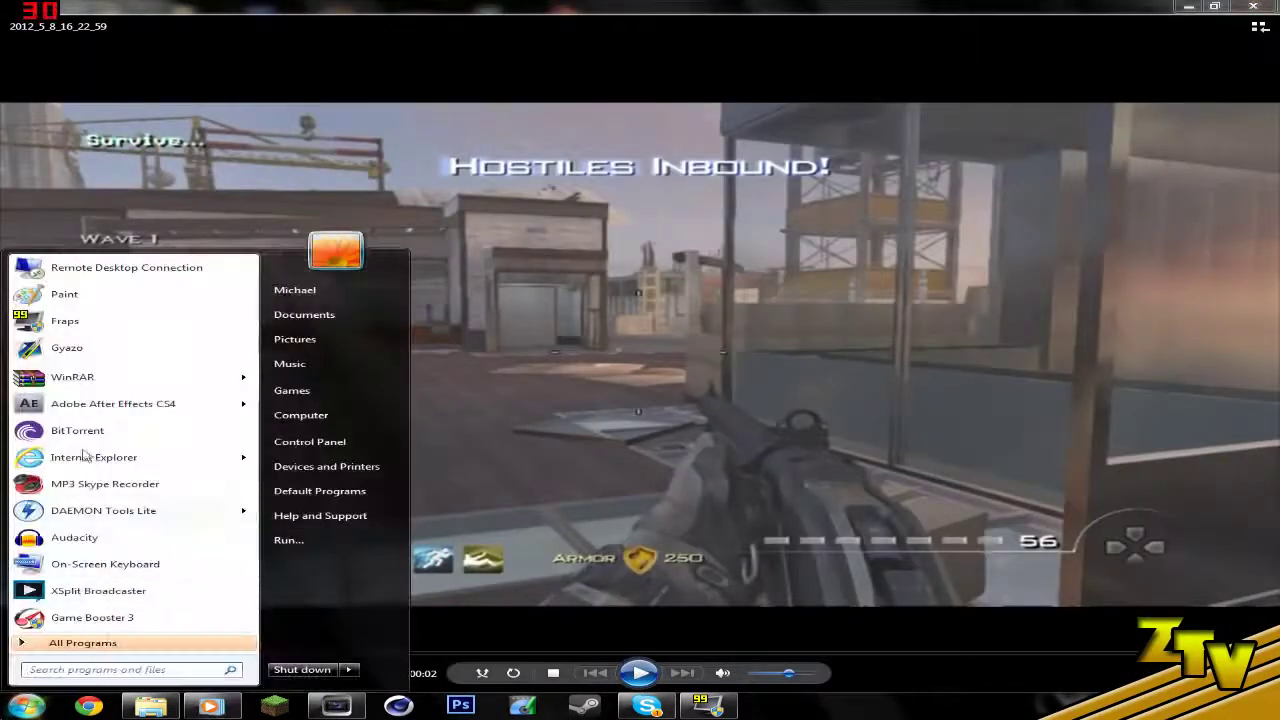
click(65, 321)
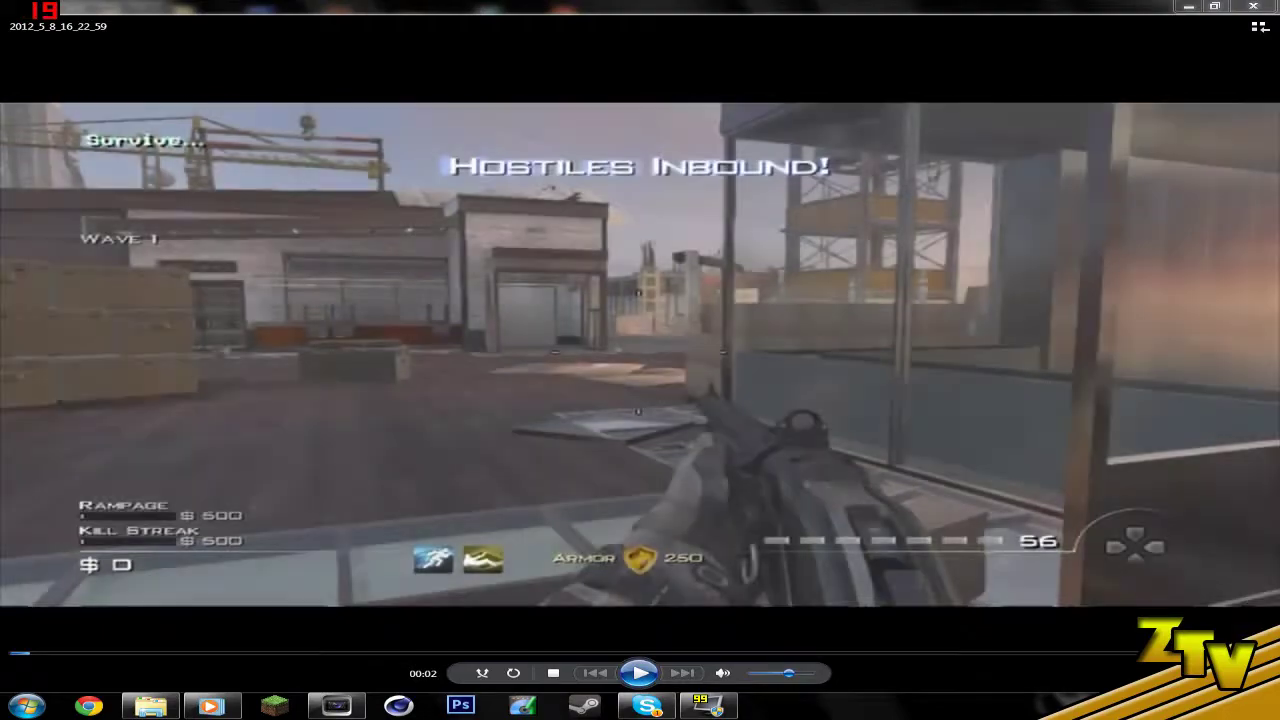
click(1262, 6)
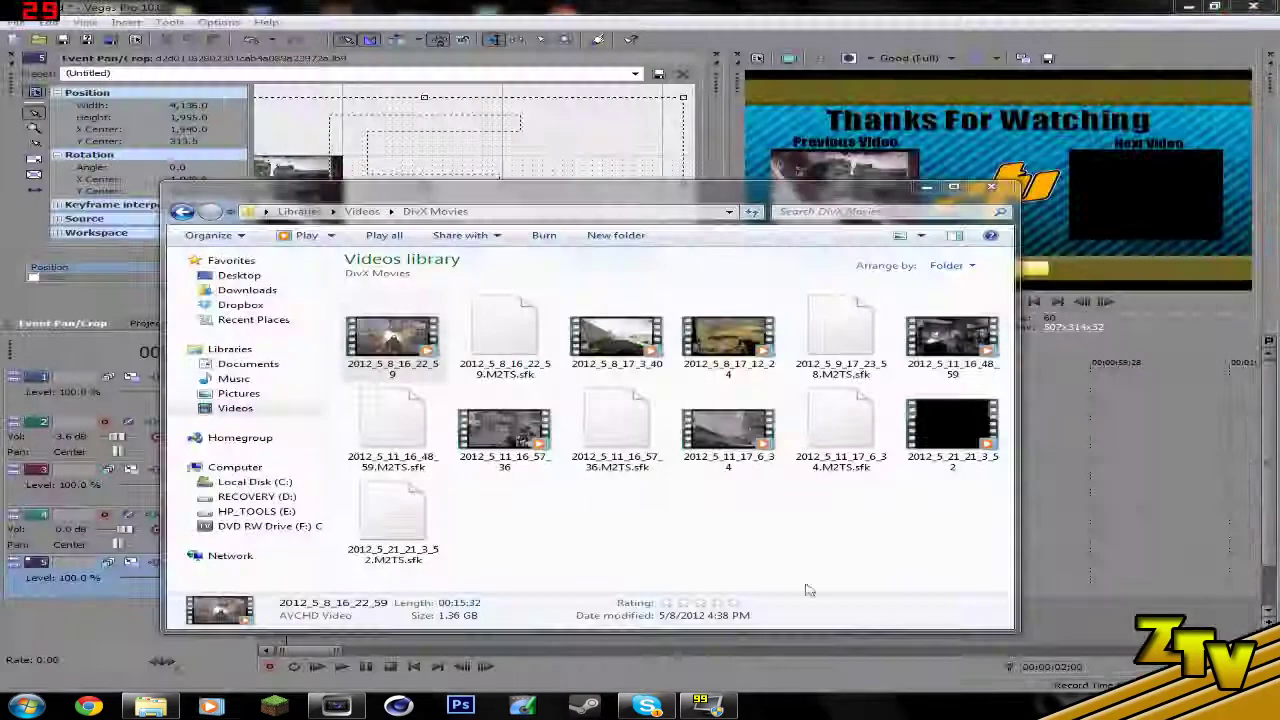
Close the Videos library and send the reply 'who' in the Skype conversation.
click(990, 190)
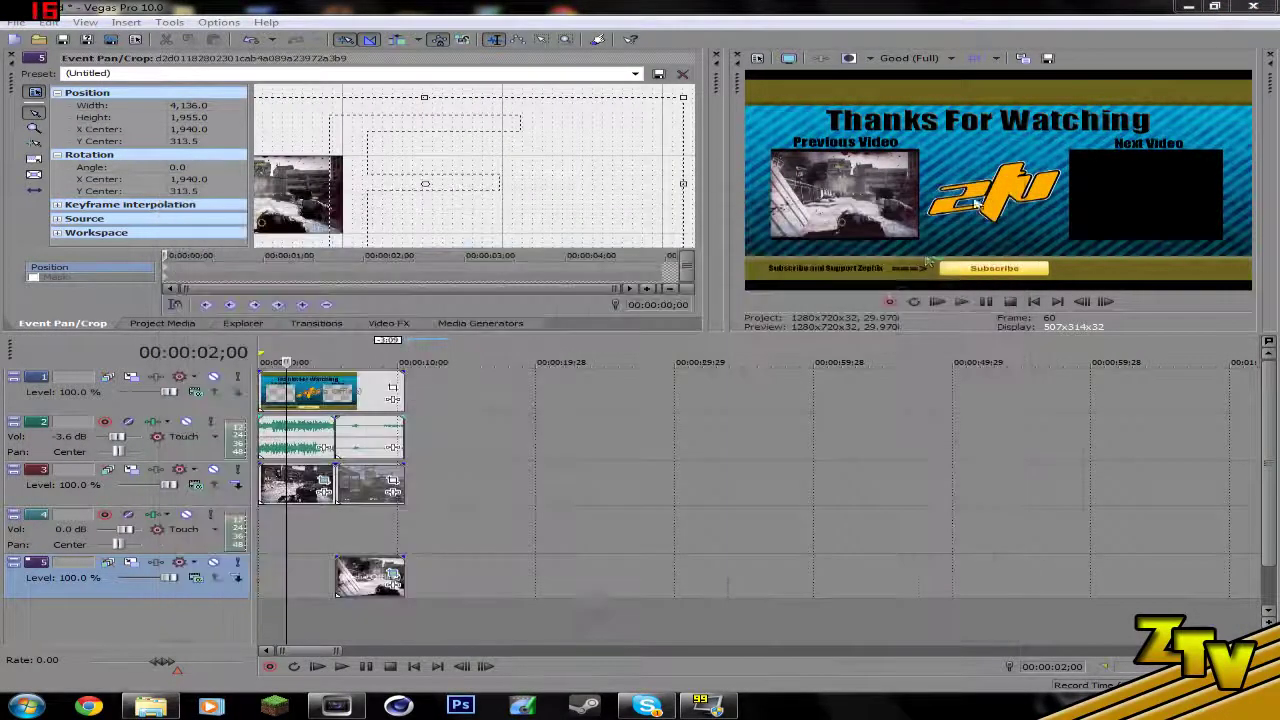
click(650, 707)
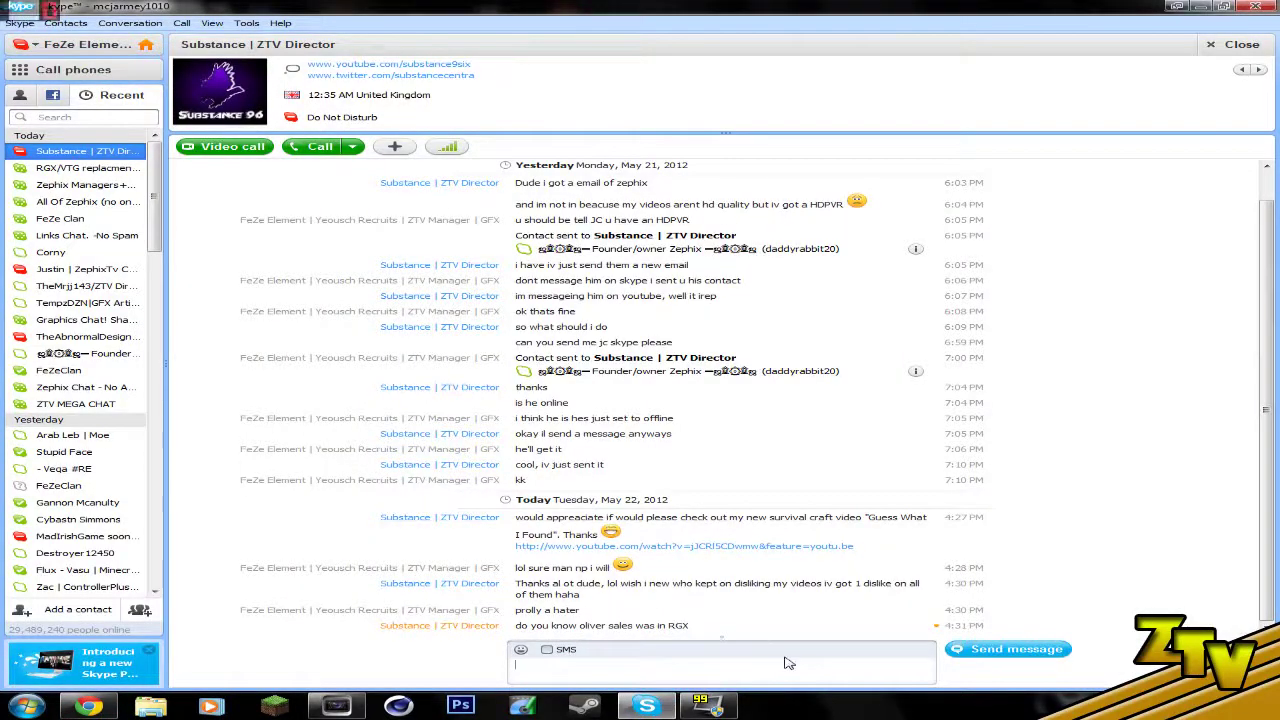
click(516, 664)
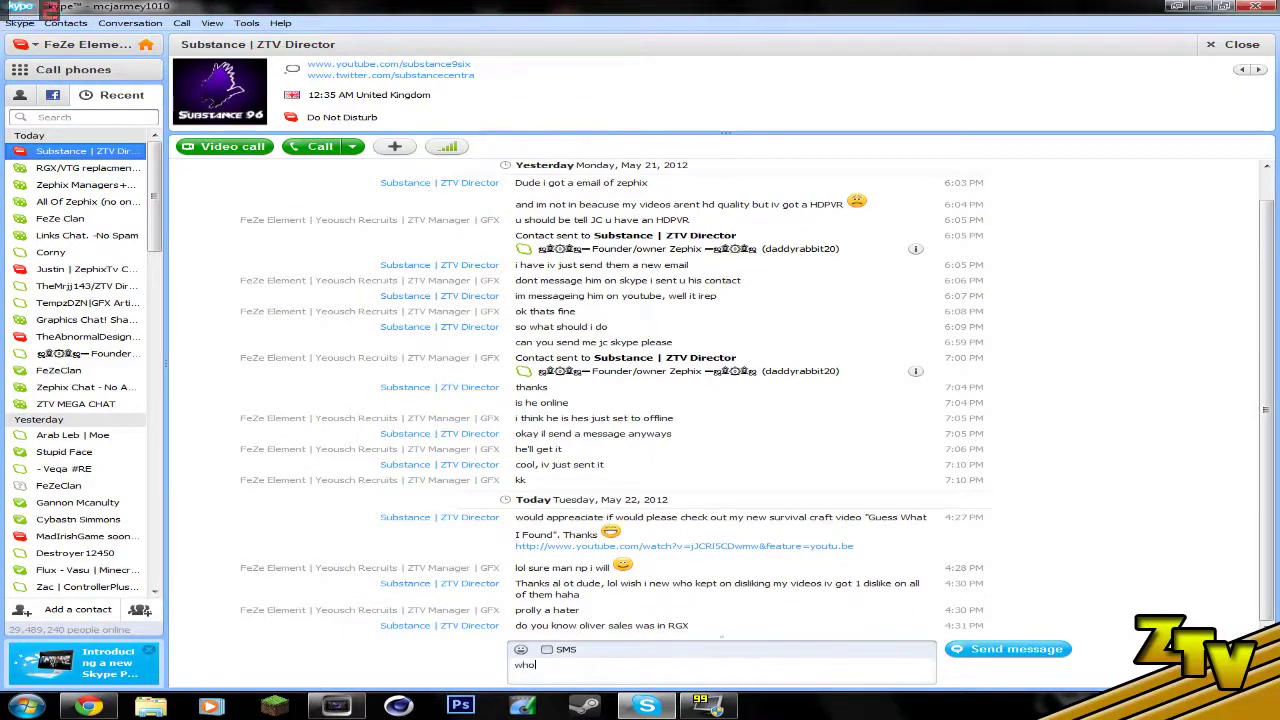
text(who)
key(Return)
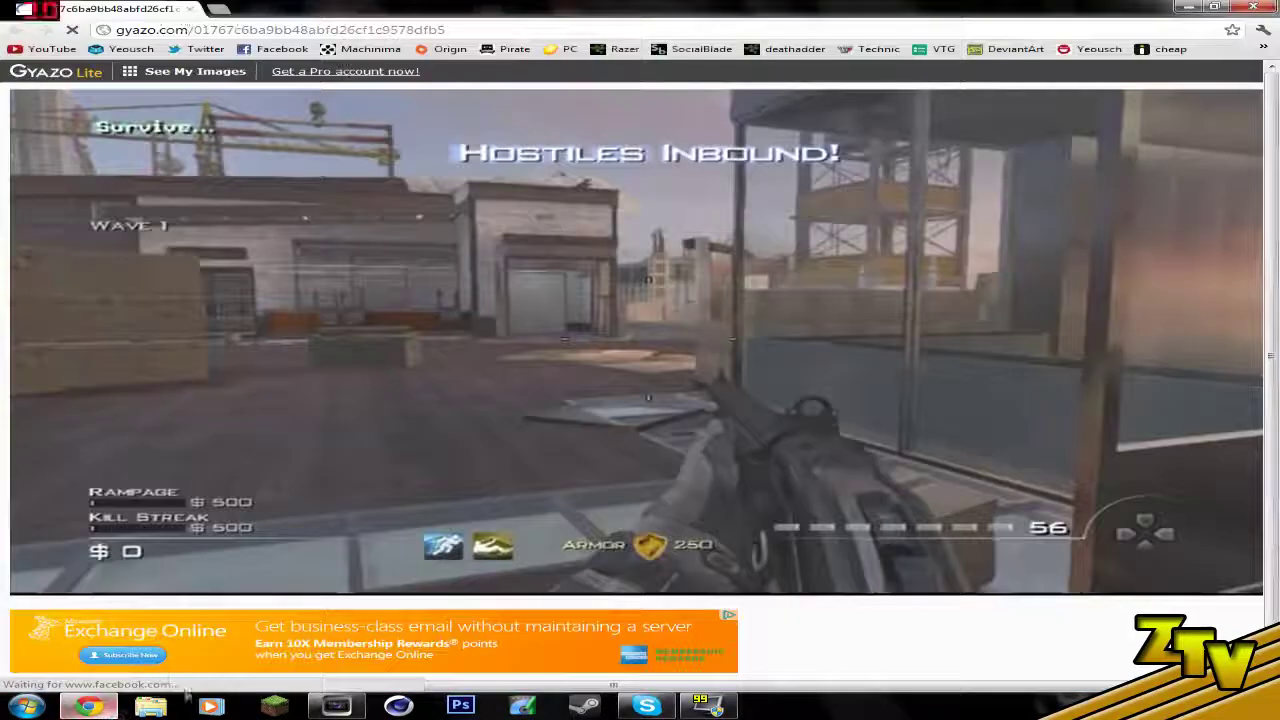
Save the Gyazo gameplay snapshot onto the desktop, close Chrome, and return to Vegas Pro.
click(1214, 6)
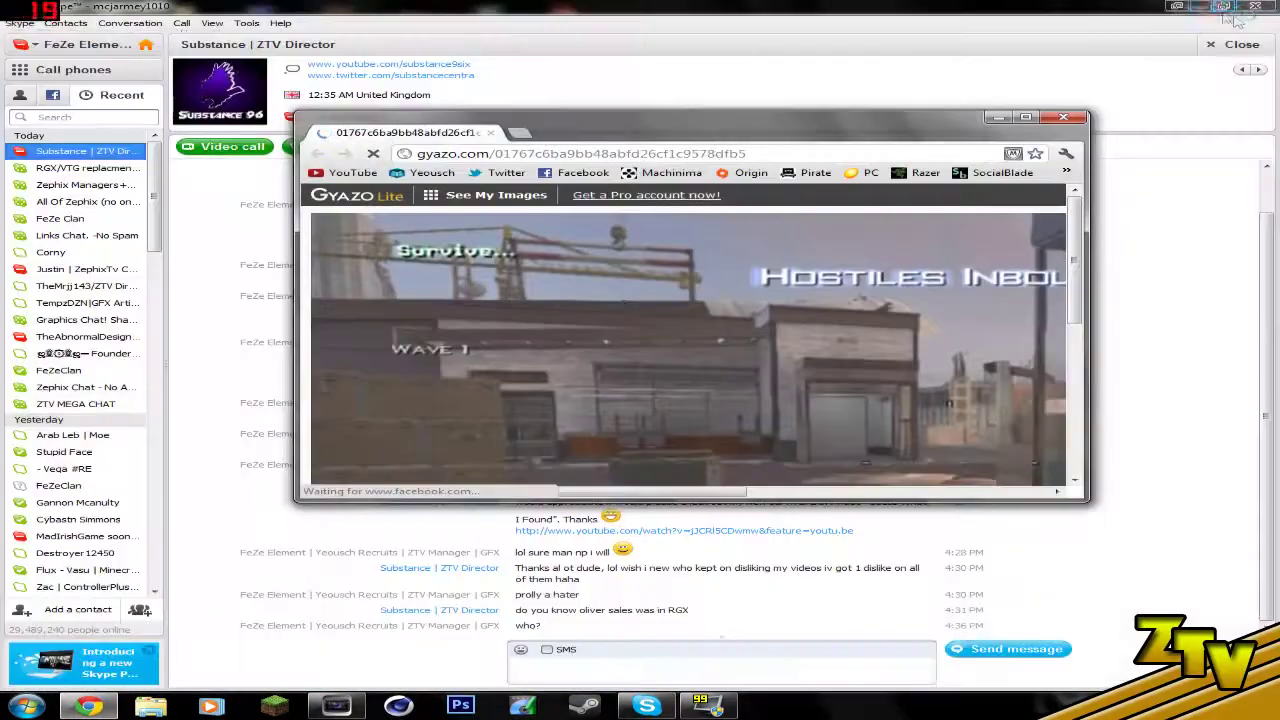
click(1200, 6)
click(1230, 5)
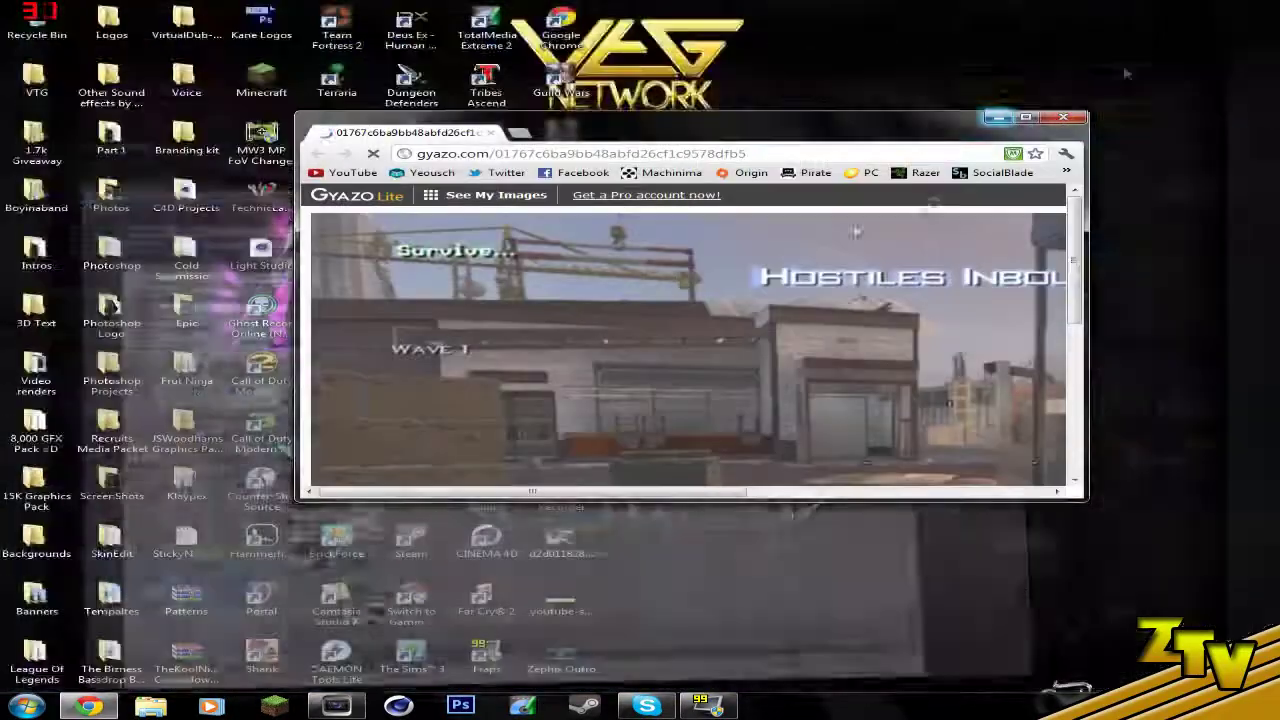
drag(620, 62, 628, 52)
click(1062, 118)
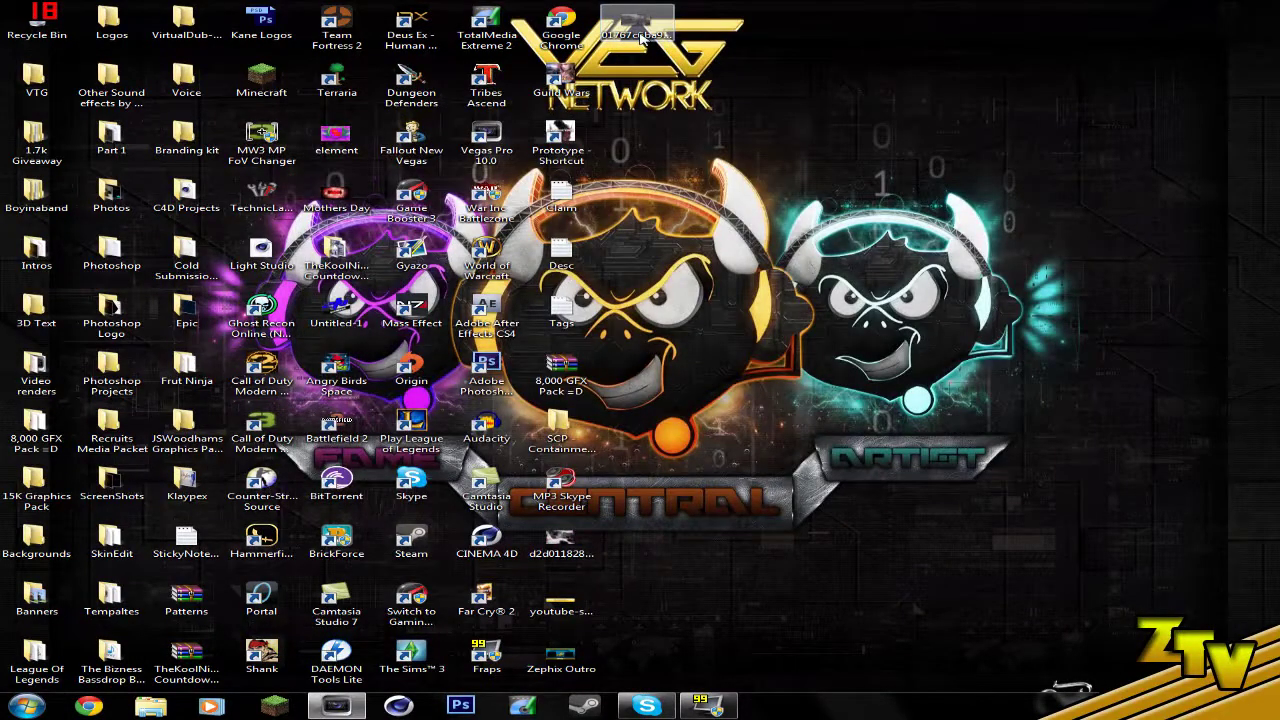
drag(640, 38, 667, 154)
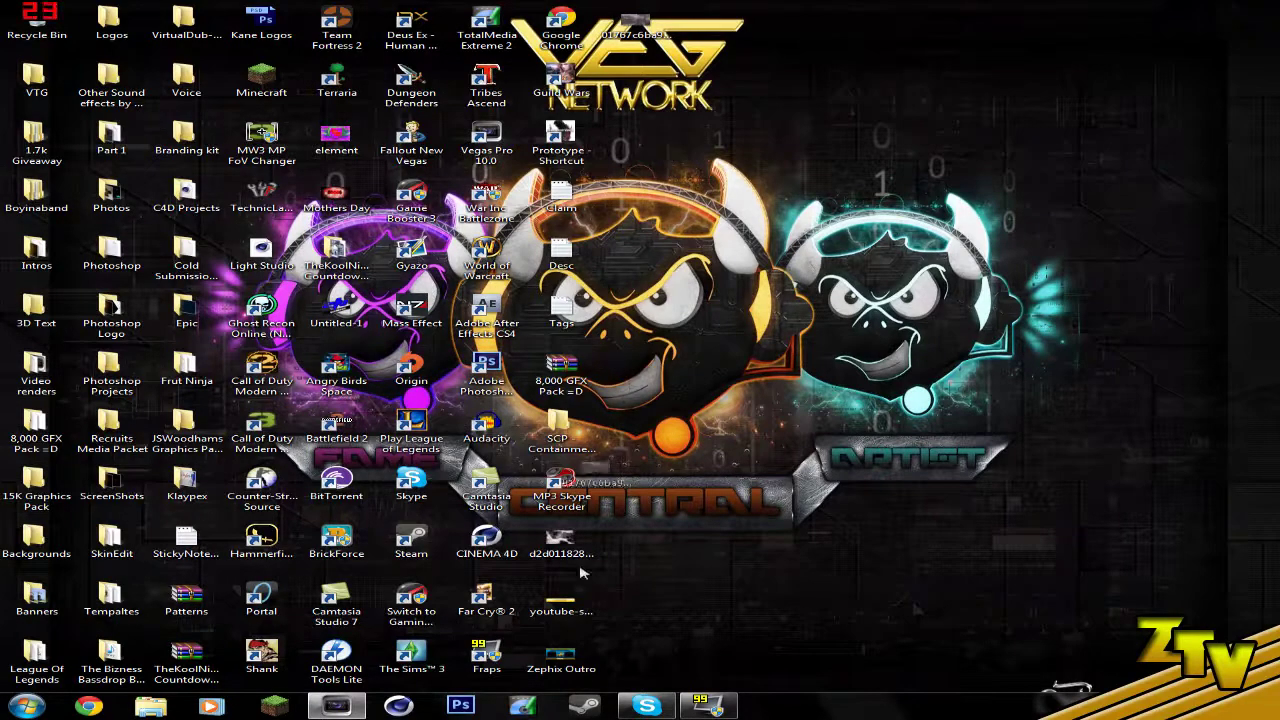
click(340, 706)
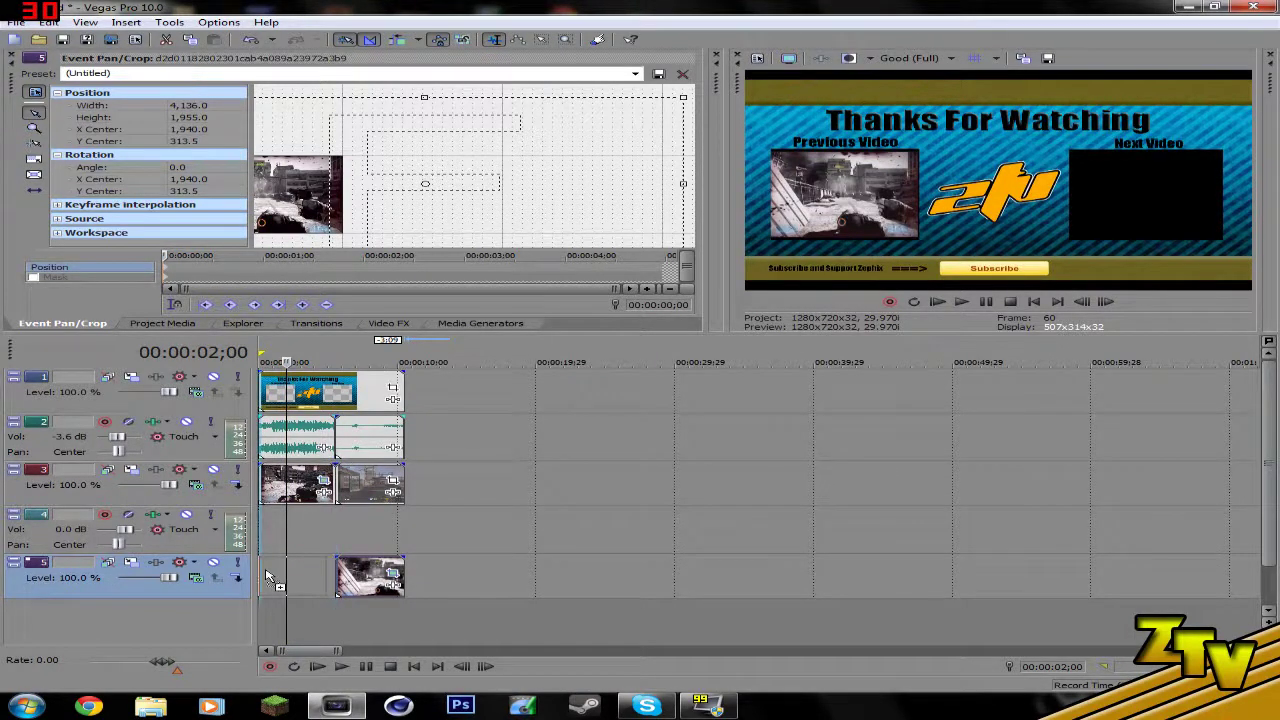
Add the snapshot on track 5 and crop it into the Next Video box, 1,488 tall.
key(ctrl+z)
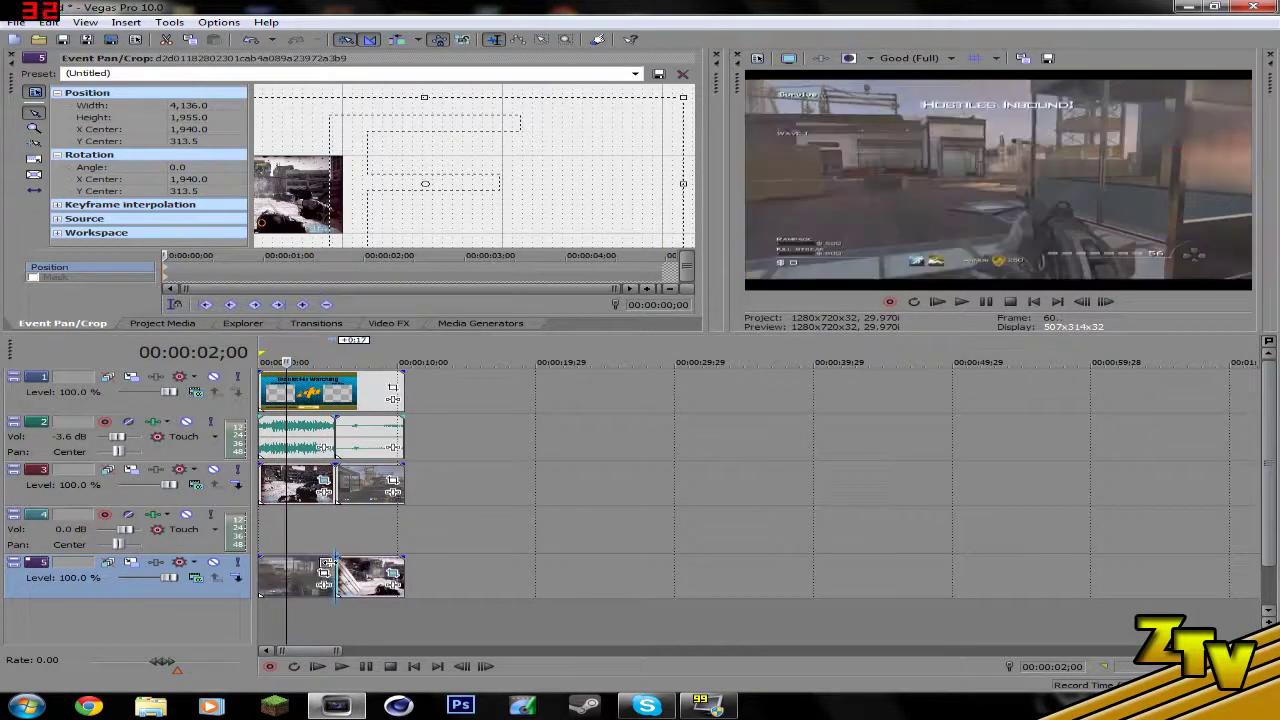
click(318, 564)
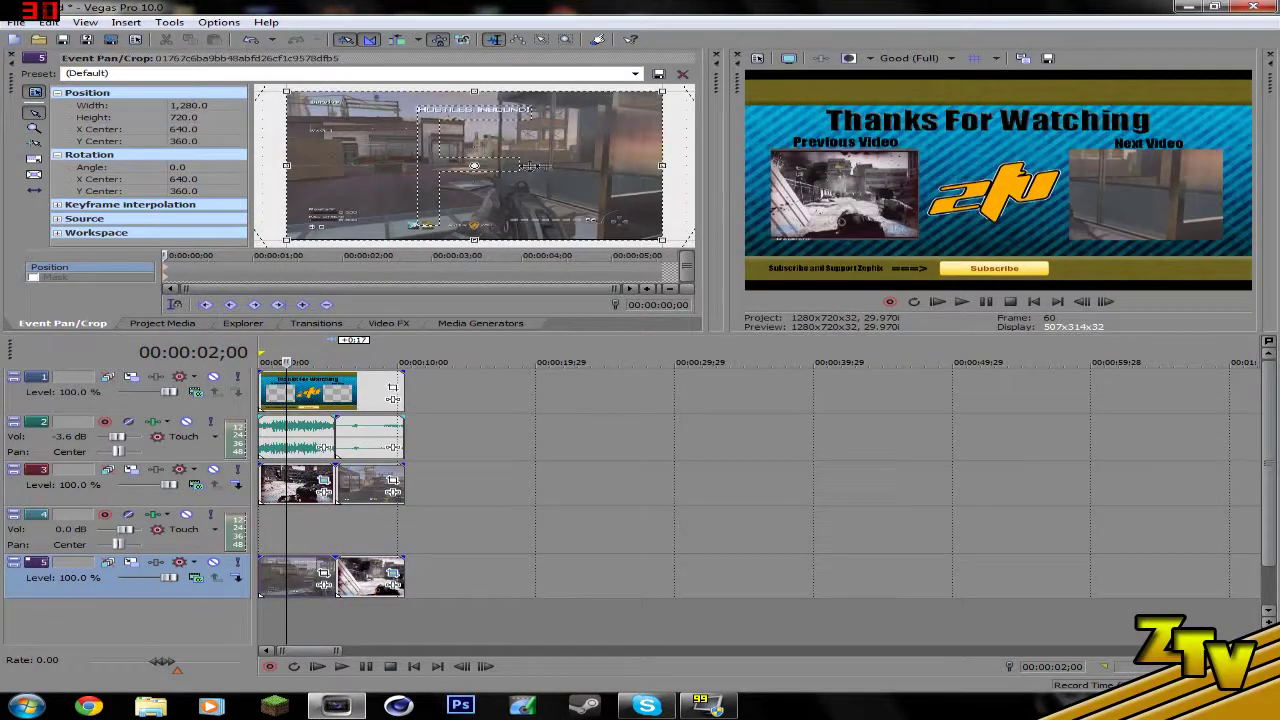
scroll(655, 150, down, 5)
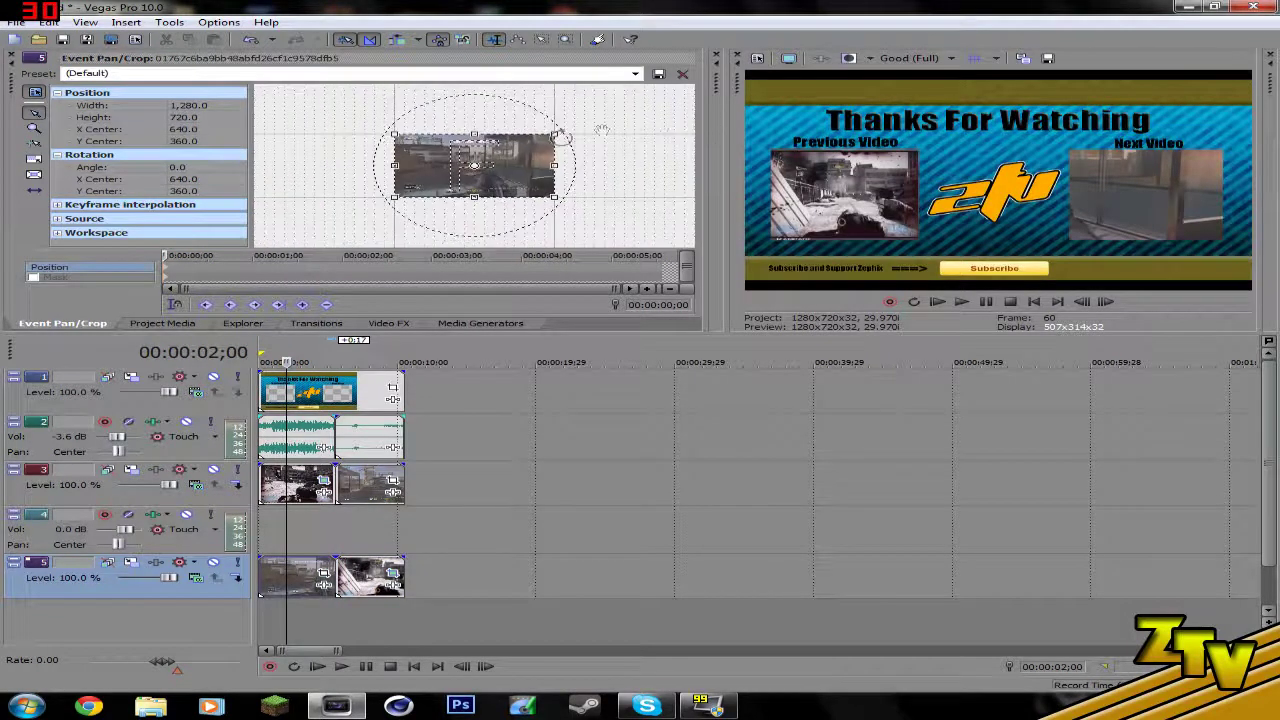
drag(549, 134, 662, 95)
drag(607, 133, 510, 134)
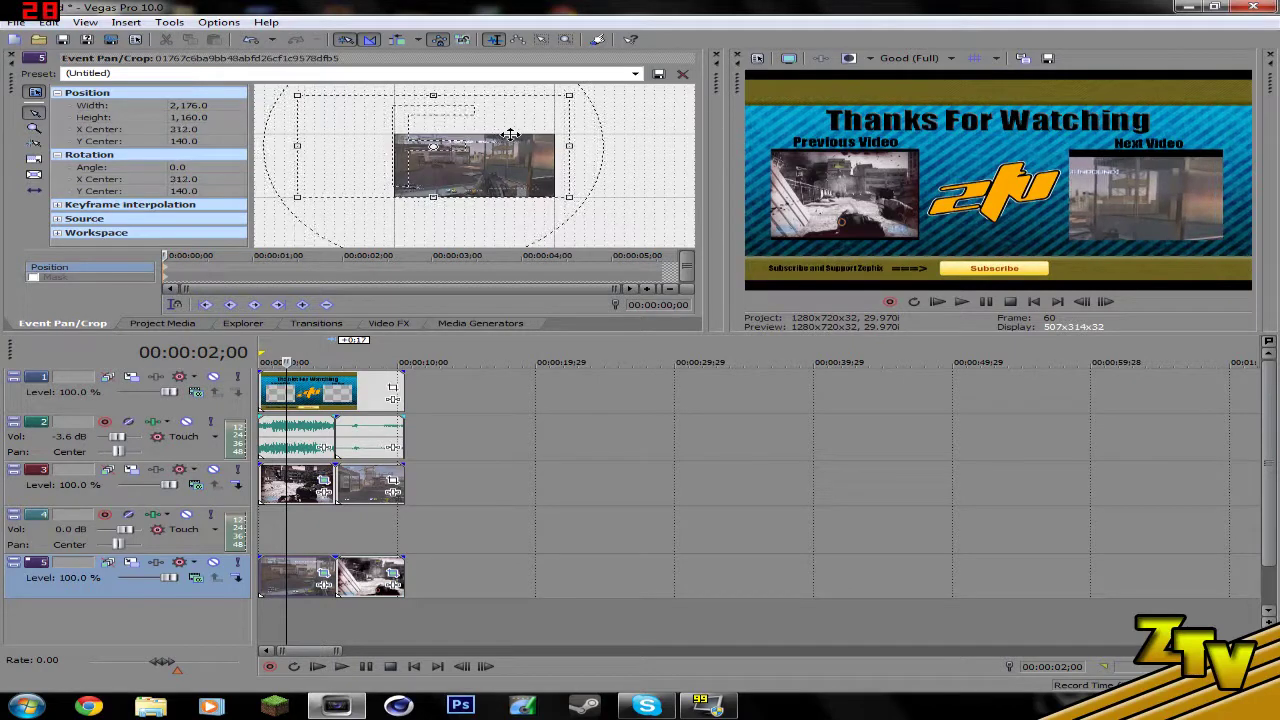
drag(434, 196, 435, 224)
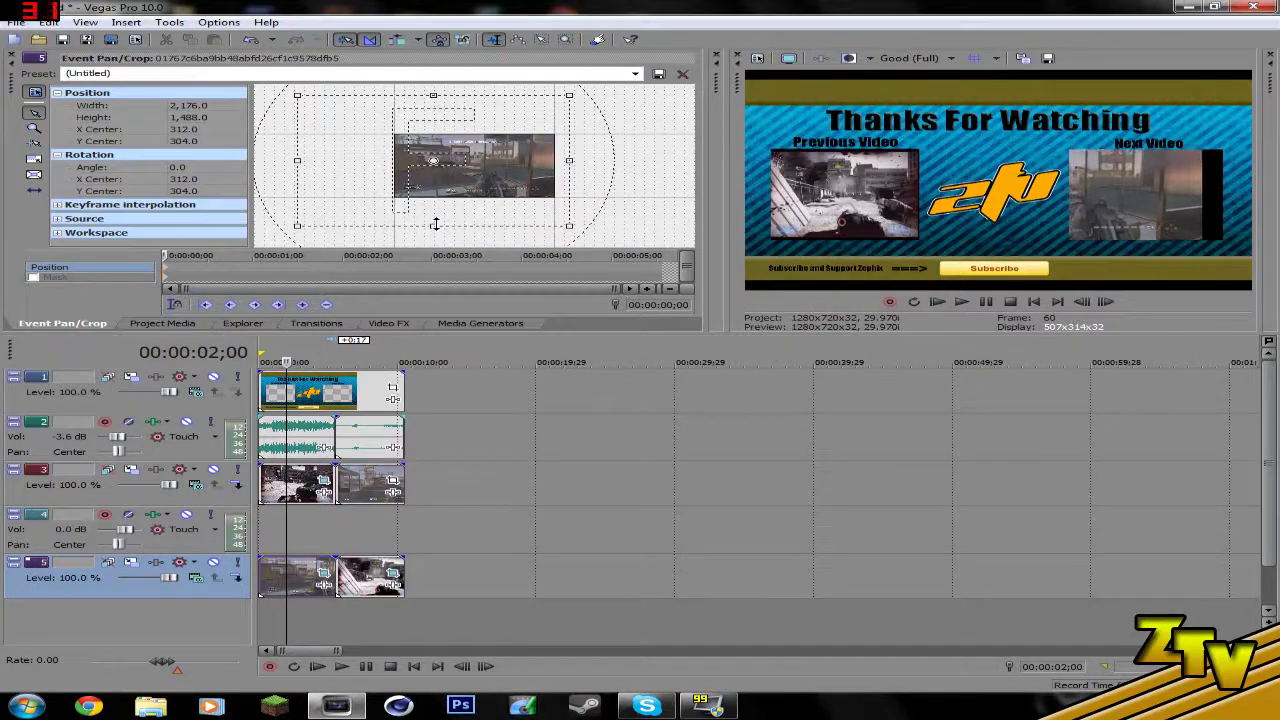
right_click(295, 567)
Reshape track 5's crop to 3,912×1,648 centred at -556, 224, then preview the outro from the start.
click(360, 546)
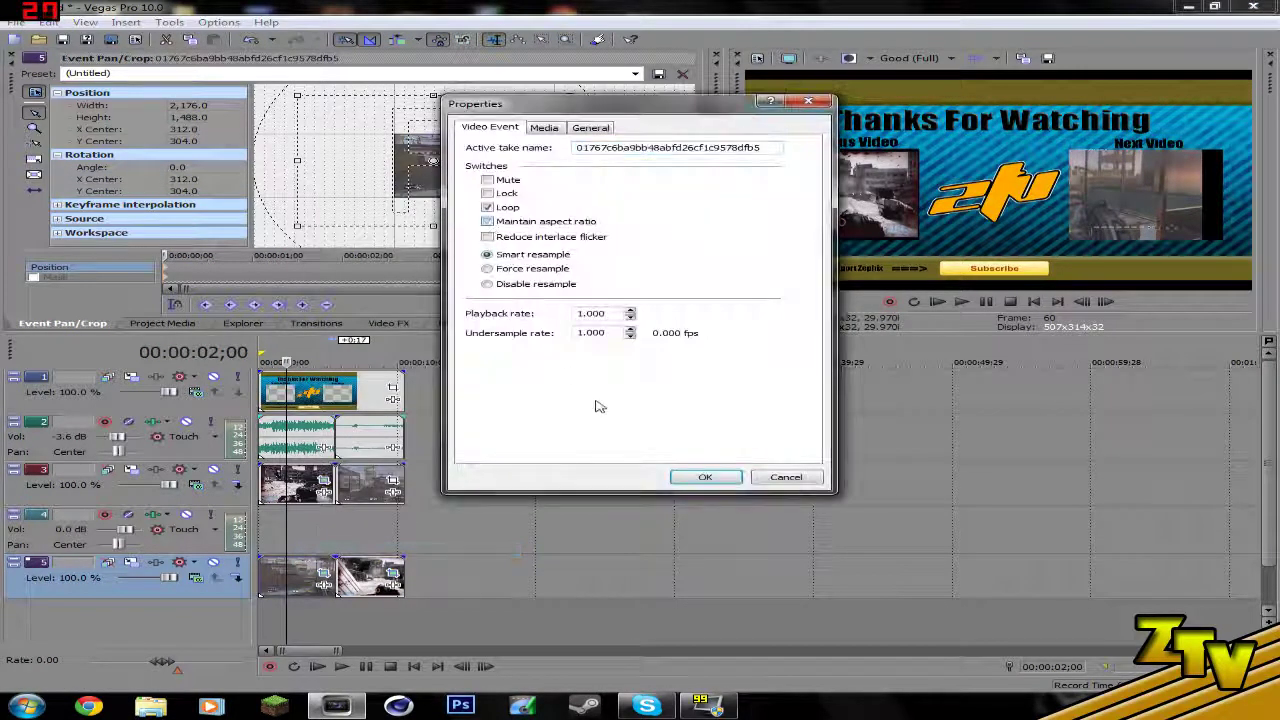
click(700, 476)
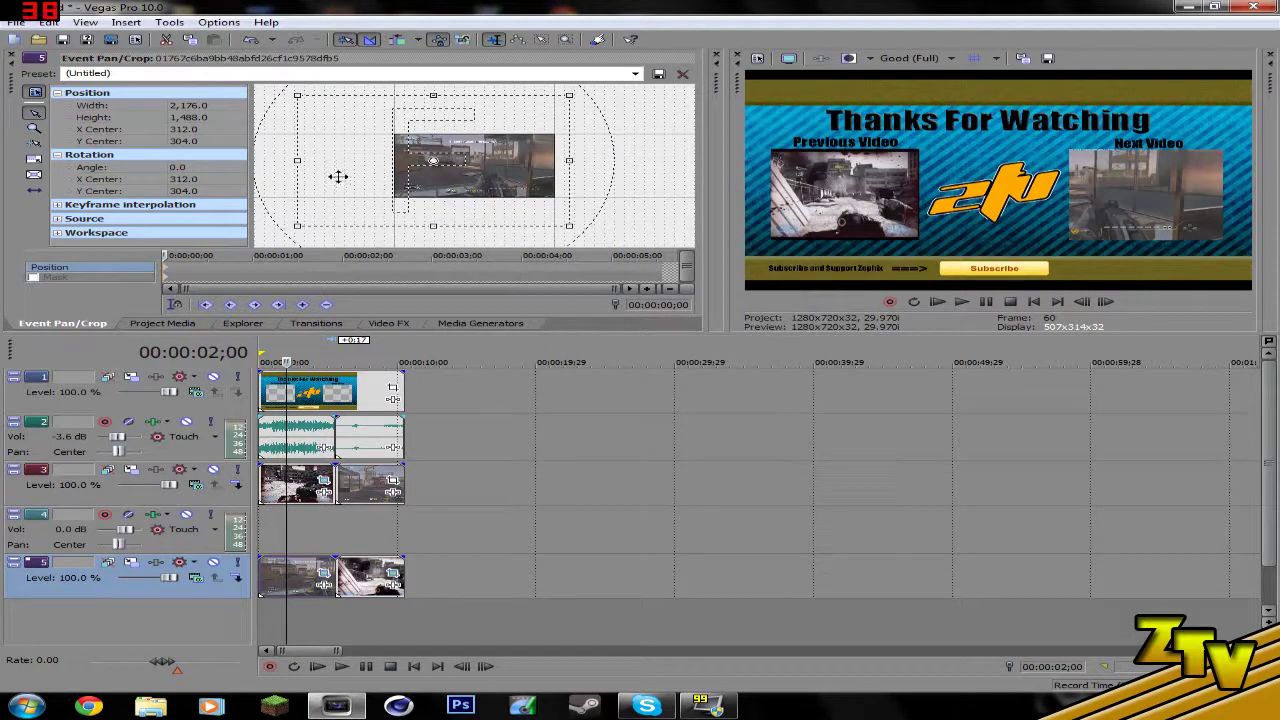
mouse_move(432, 229)
mouse_down()
mouse_move(430, 218)
mouse_move(431, 231)
mouse_up()
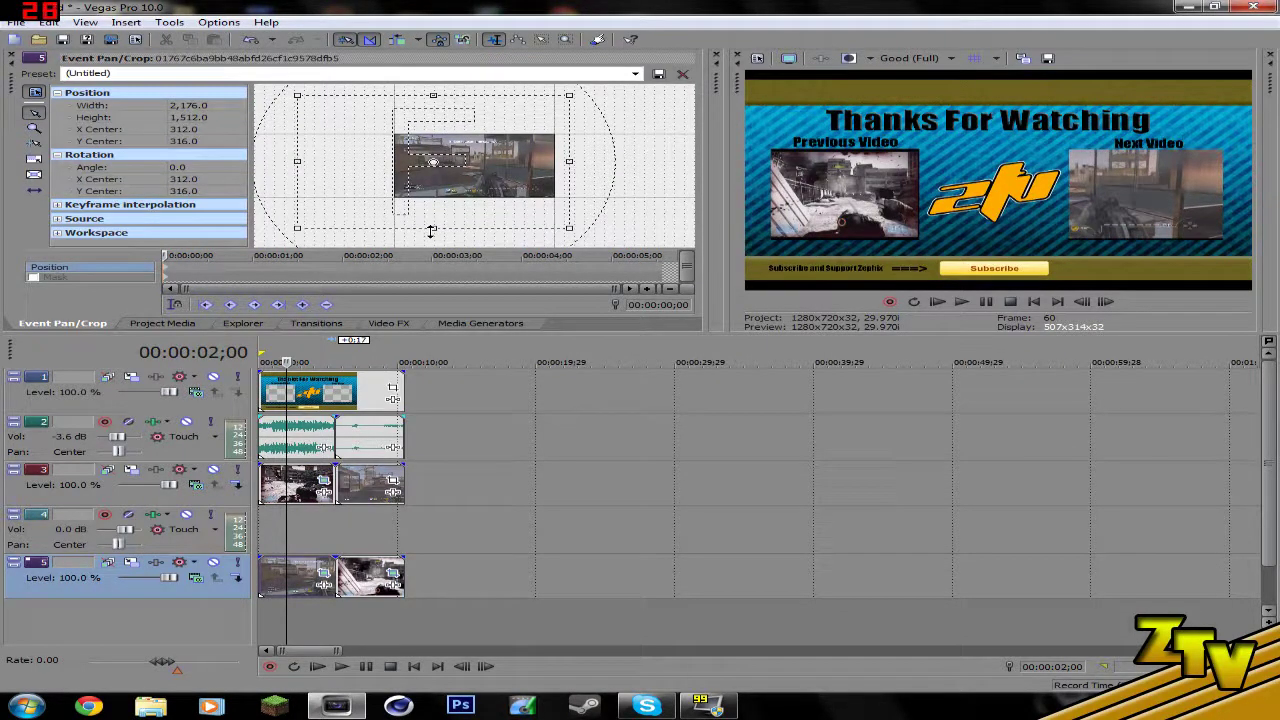
drag(431, 231, 431, 229)
drag(296, 161, 75, 174)
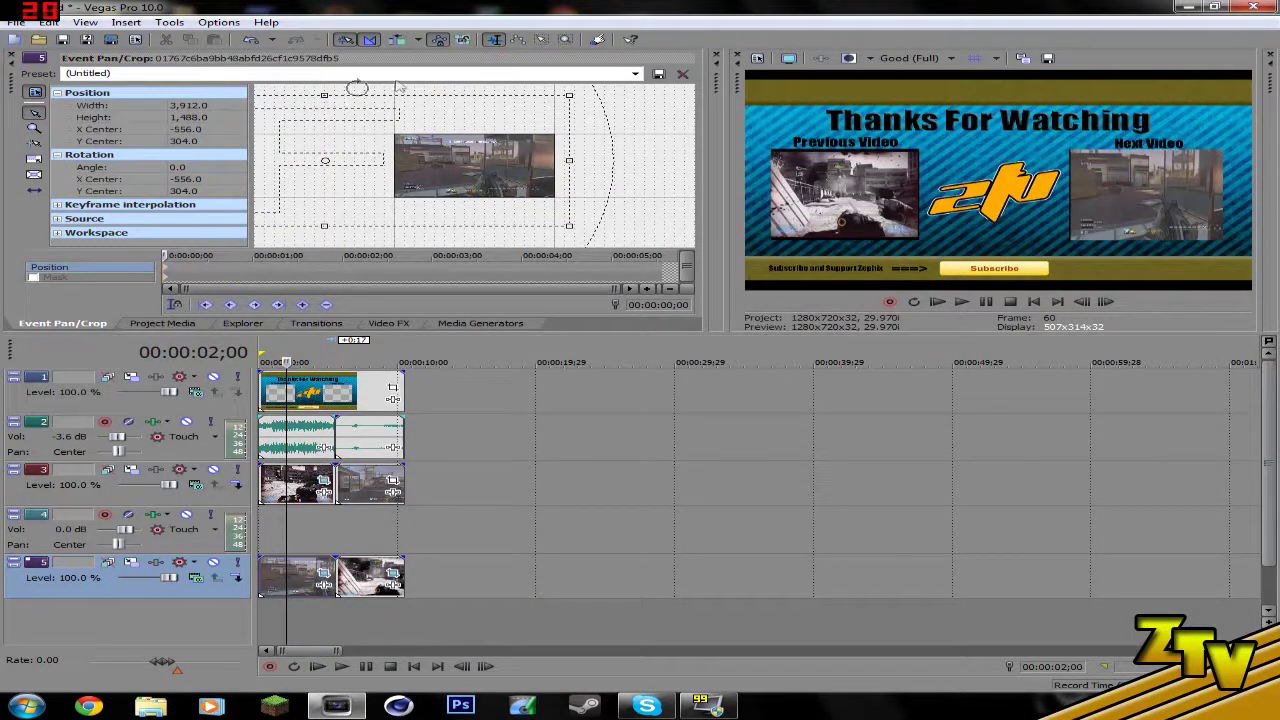
drag(322, 94, 333, 82)
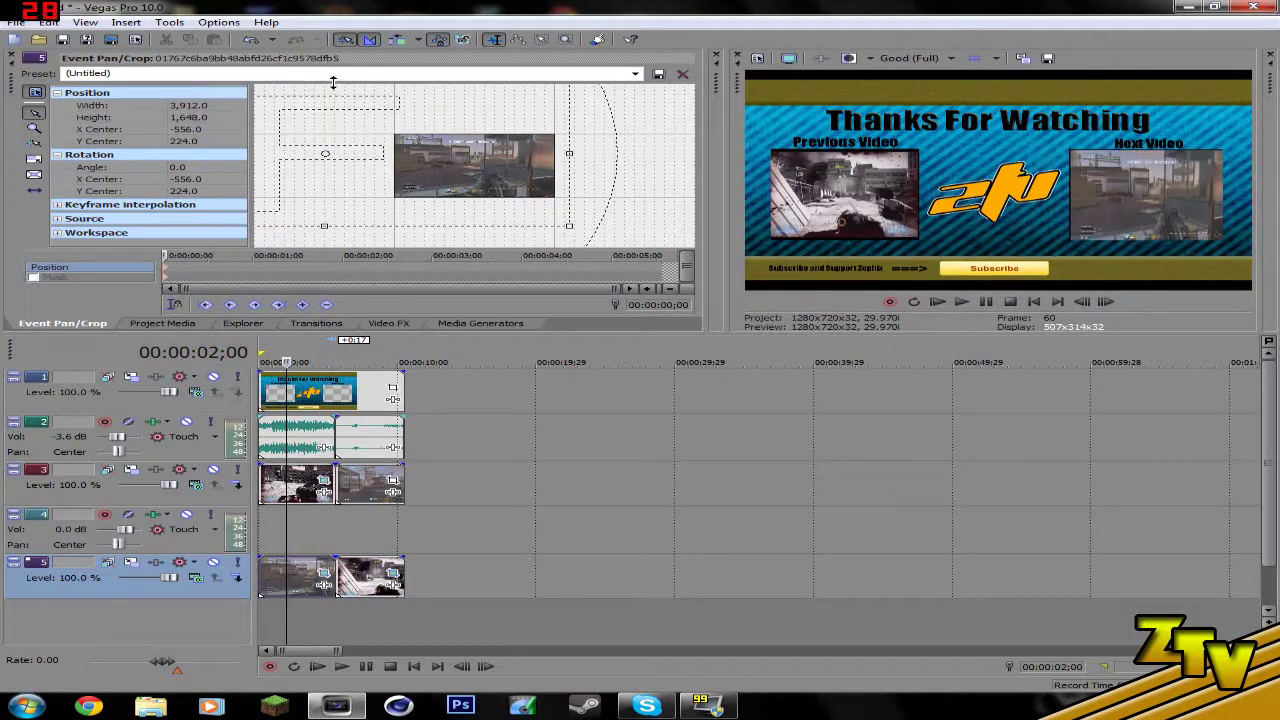
click(262, 383)
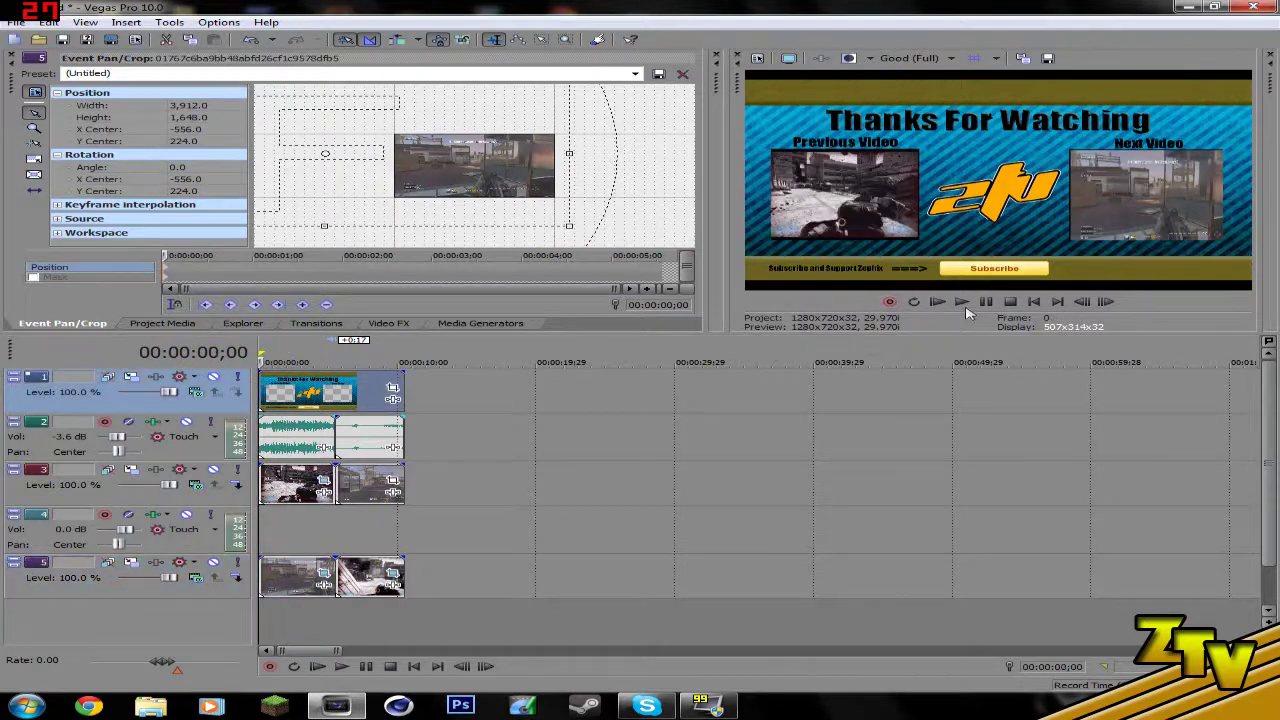
click(961, 301)
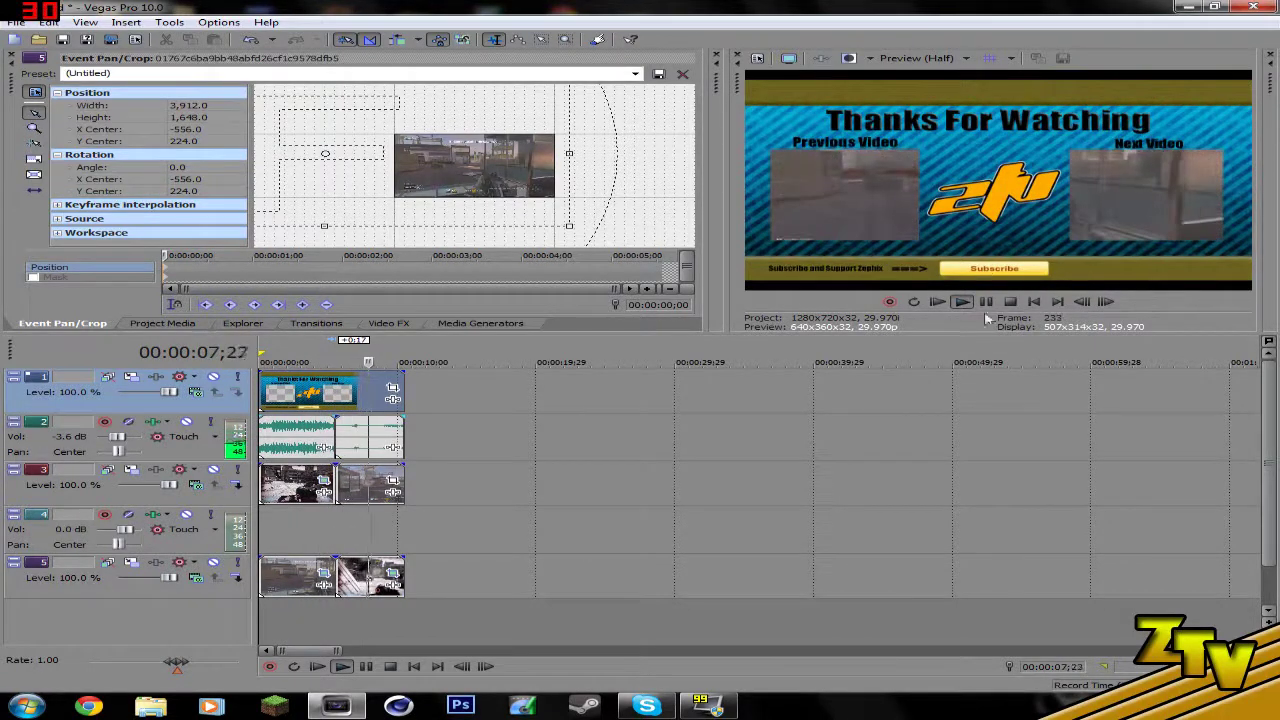
Stop playback and enlarge the Pan/Crop frame of track 3's second gameplay clip.
click(1010, 301)
click(362, 490)
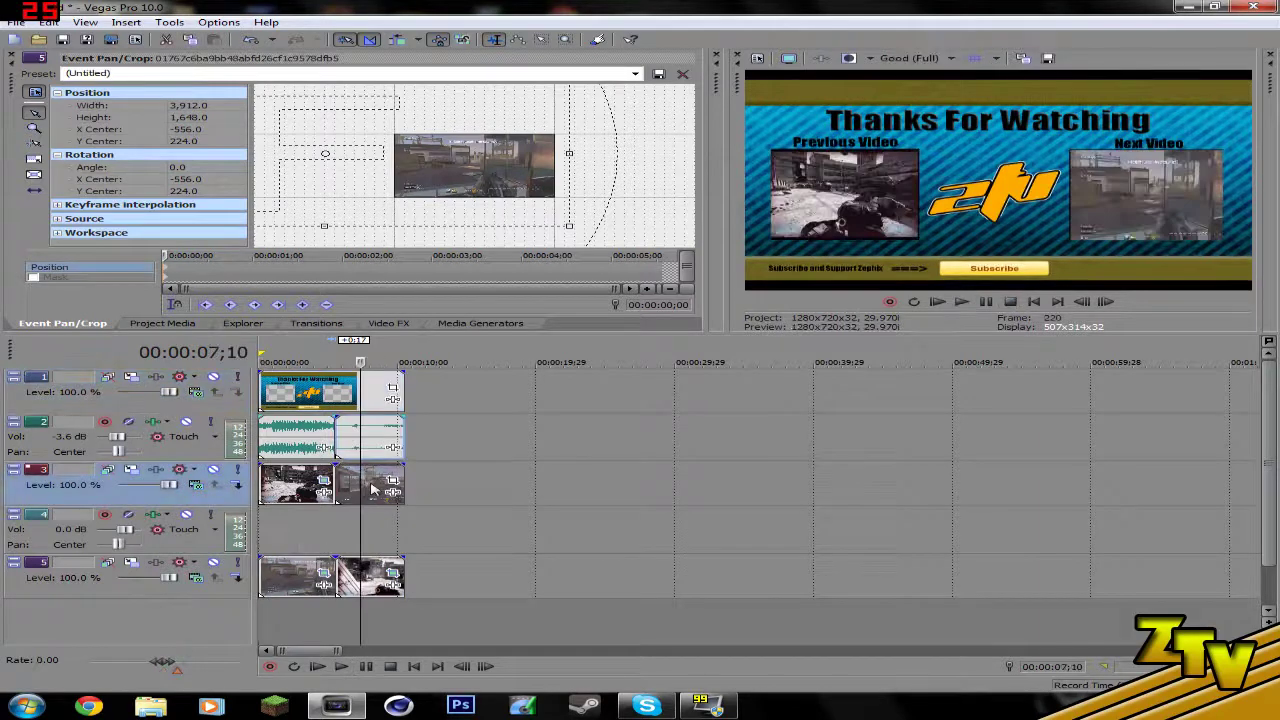
click(392, 481)
scroll(531, 160, down, 3)
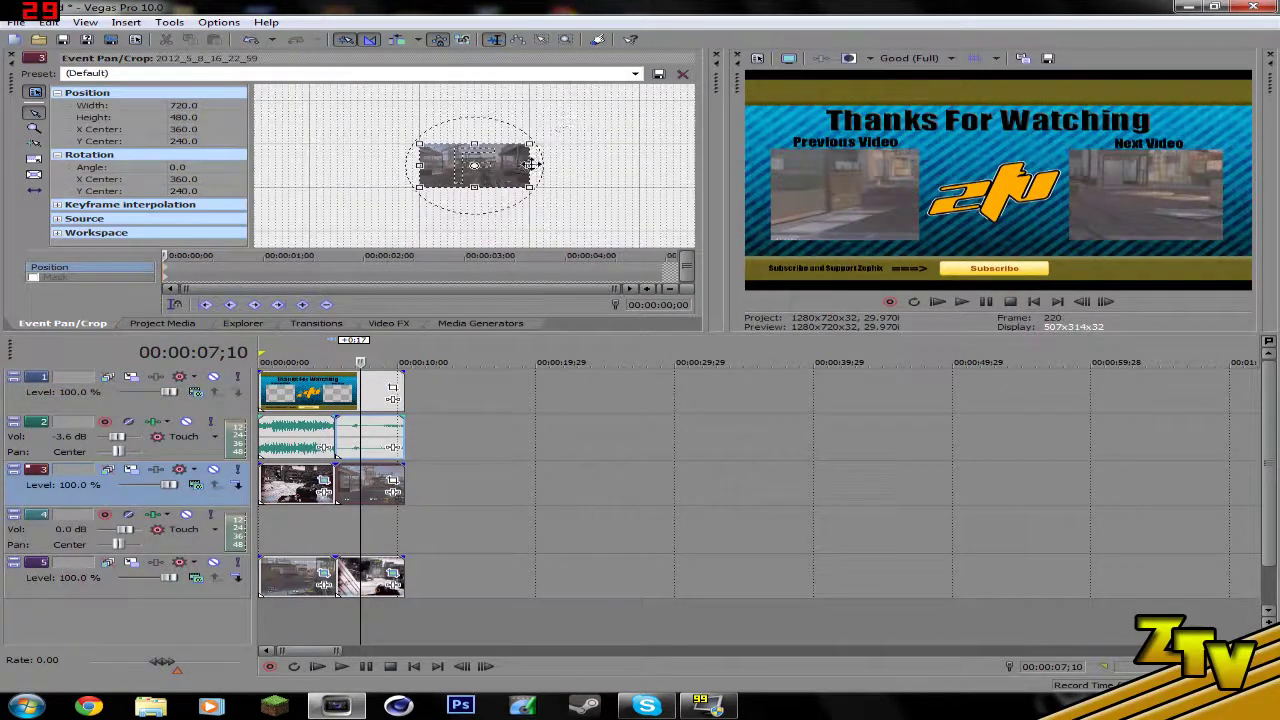
drag(535, 146, 645, 100)
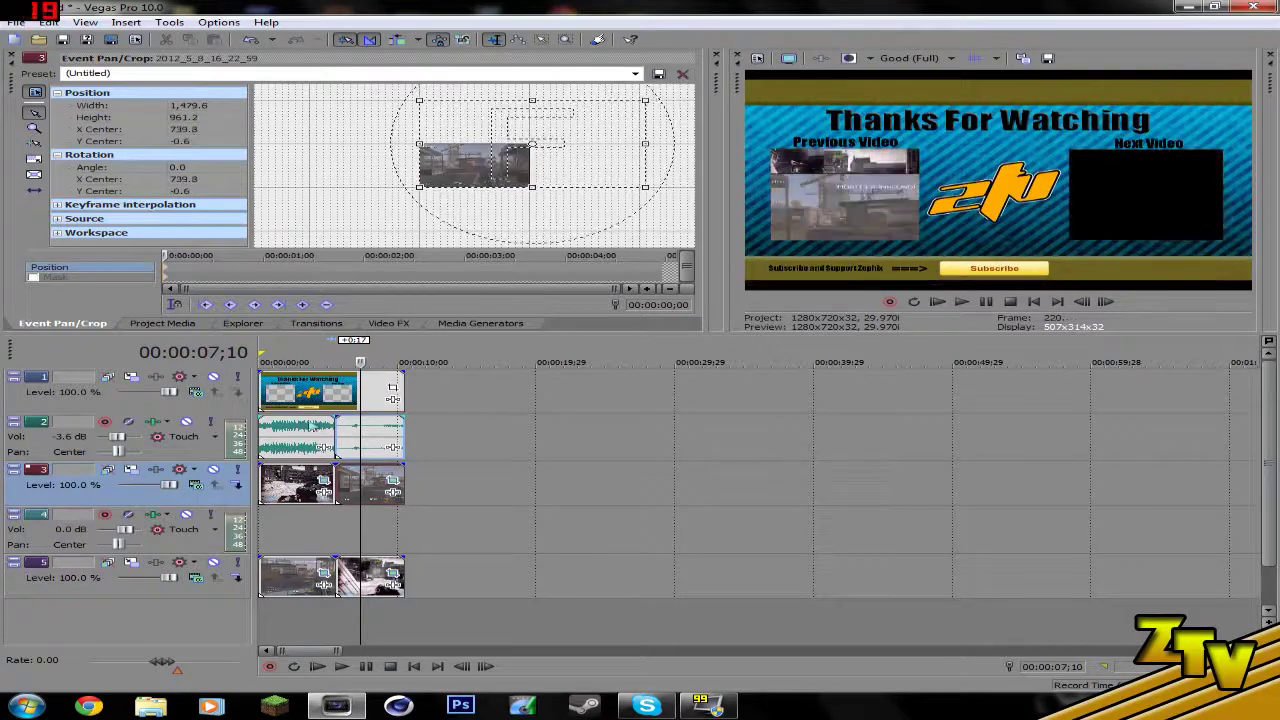
Unlock its aspect ratio and frame it at 2,239.2×953.4 inside the Next Video box.
right_click(350, 482)
click(400, 458)
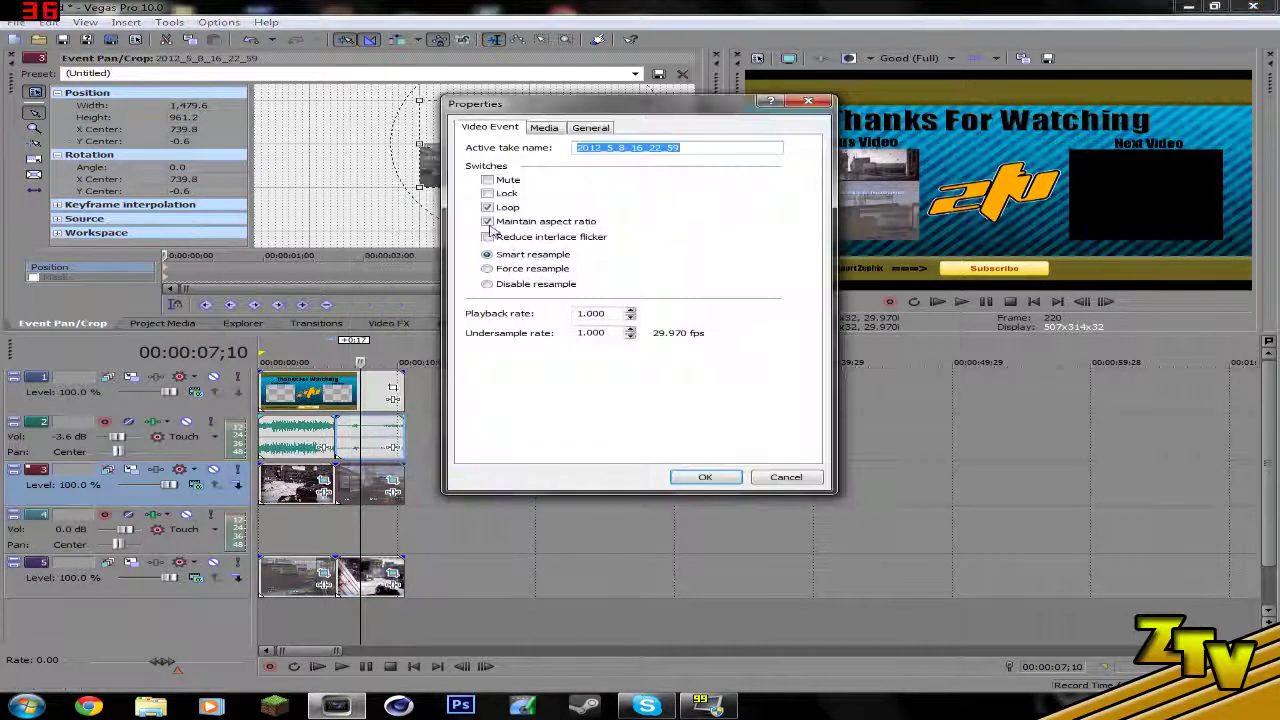
click(488, 222)
click(704, 477)
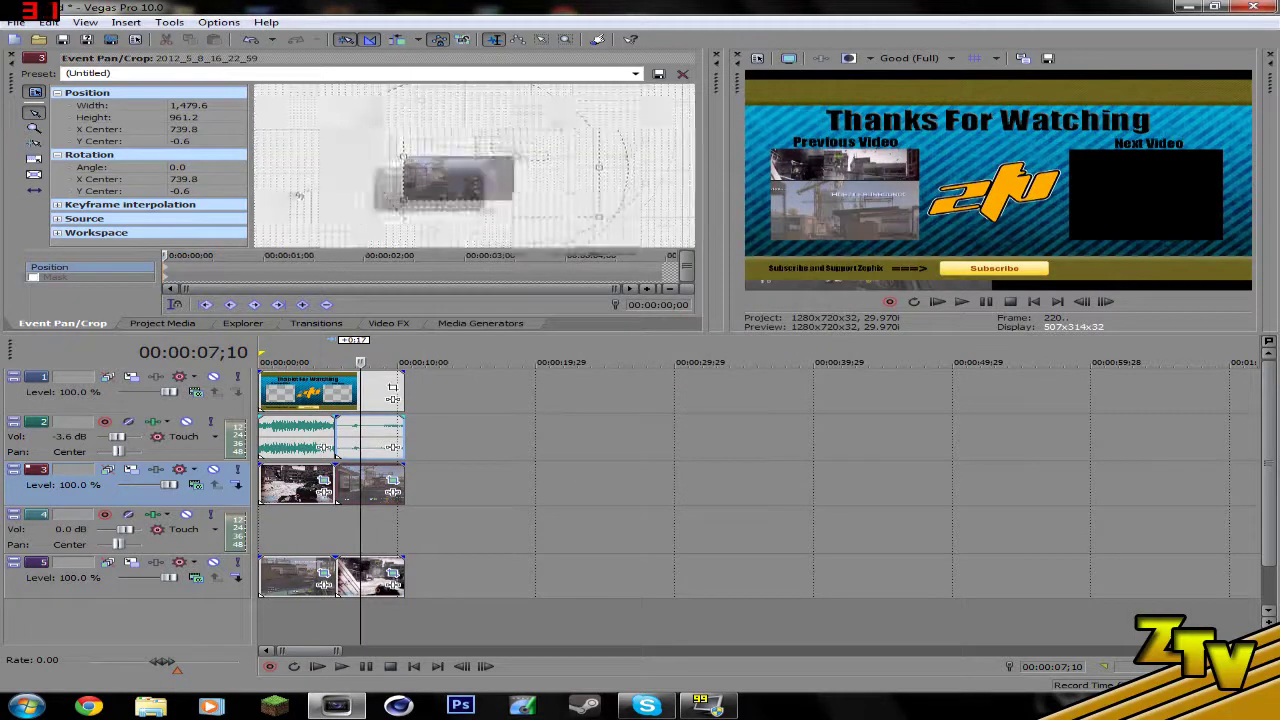
drag(518, 165, 410, 165)
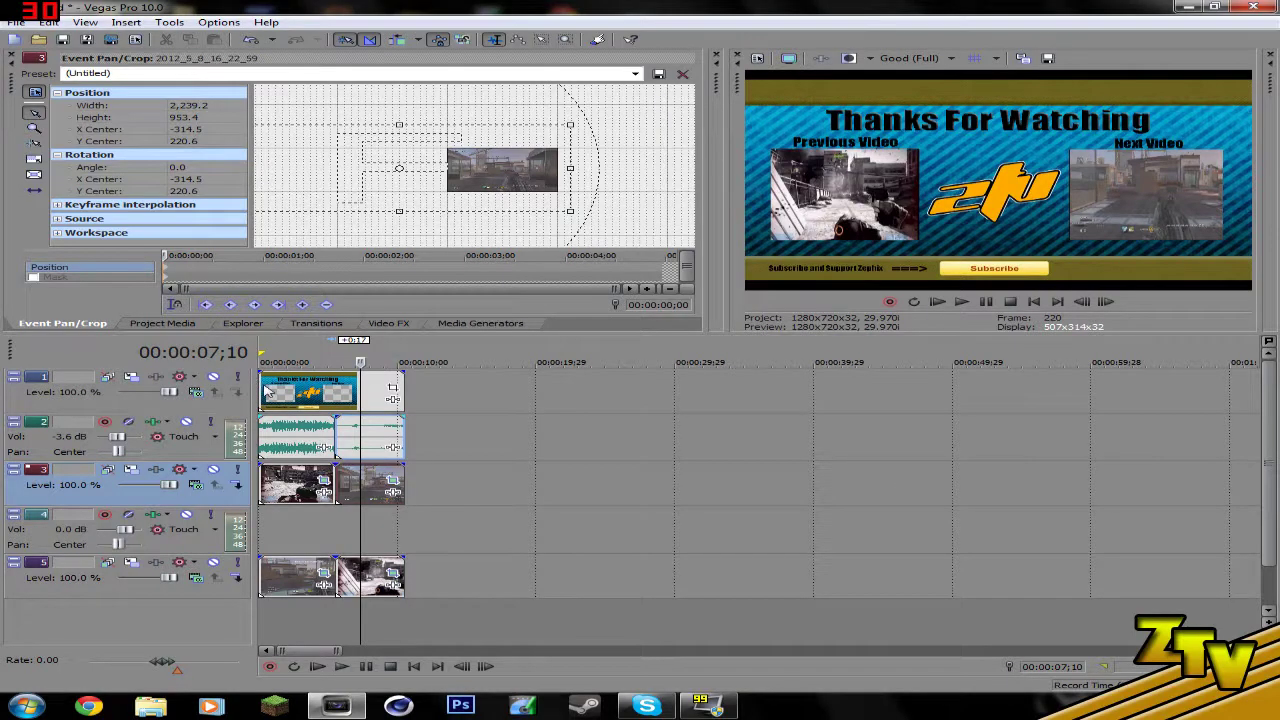
Play the outro from the beginning with the full-screen external monitor preview.
click(258, 383)
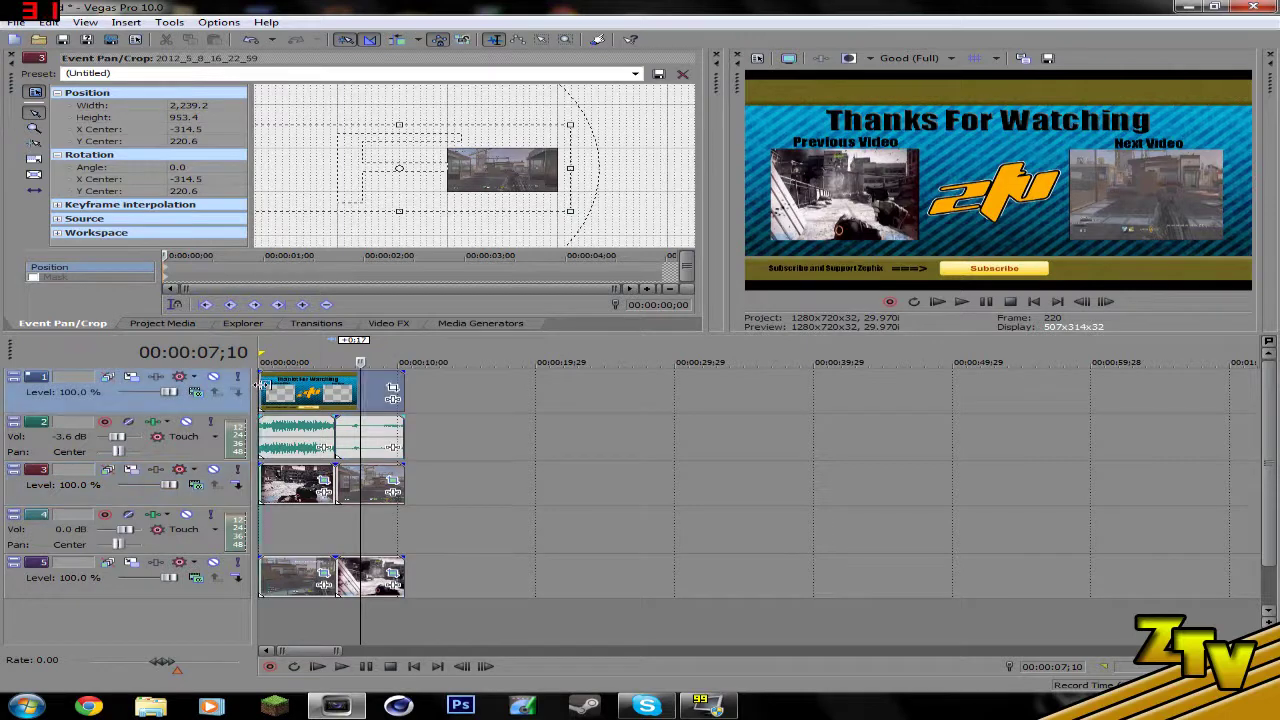
click(962, 302)
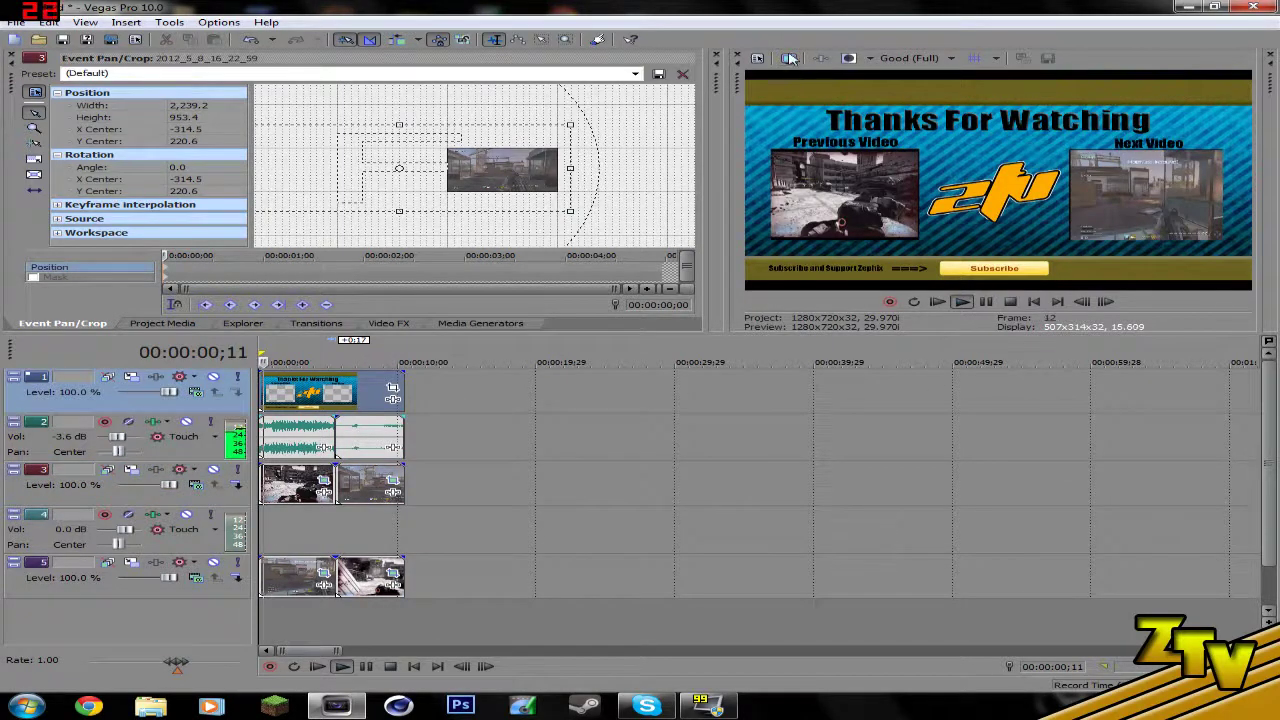
click(789, 58)
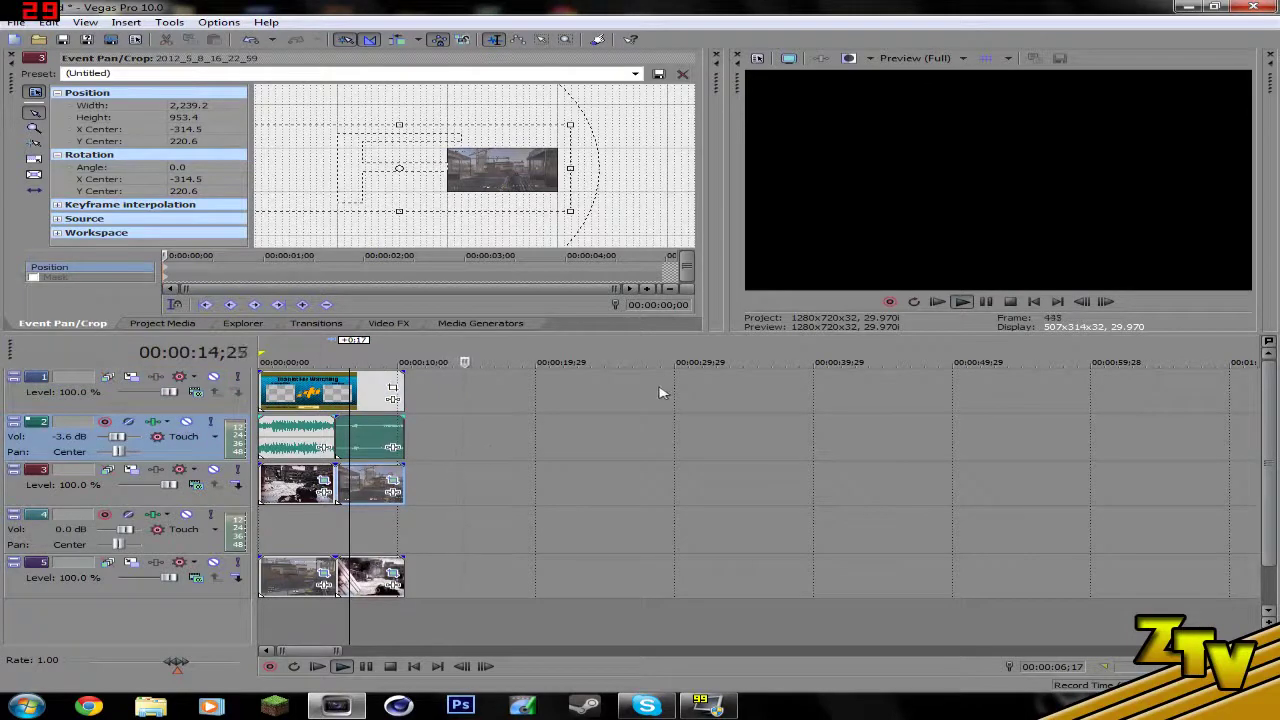
Stop playback and stretch track 3's crop to 2,239.2×1,131.9, centred at -314.5, 154.6.
click(1008, 304)
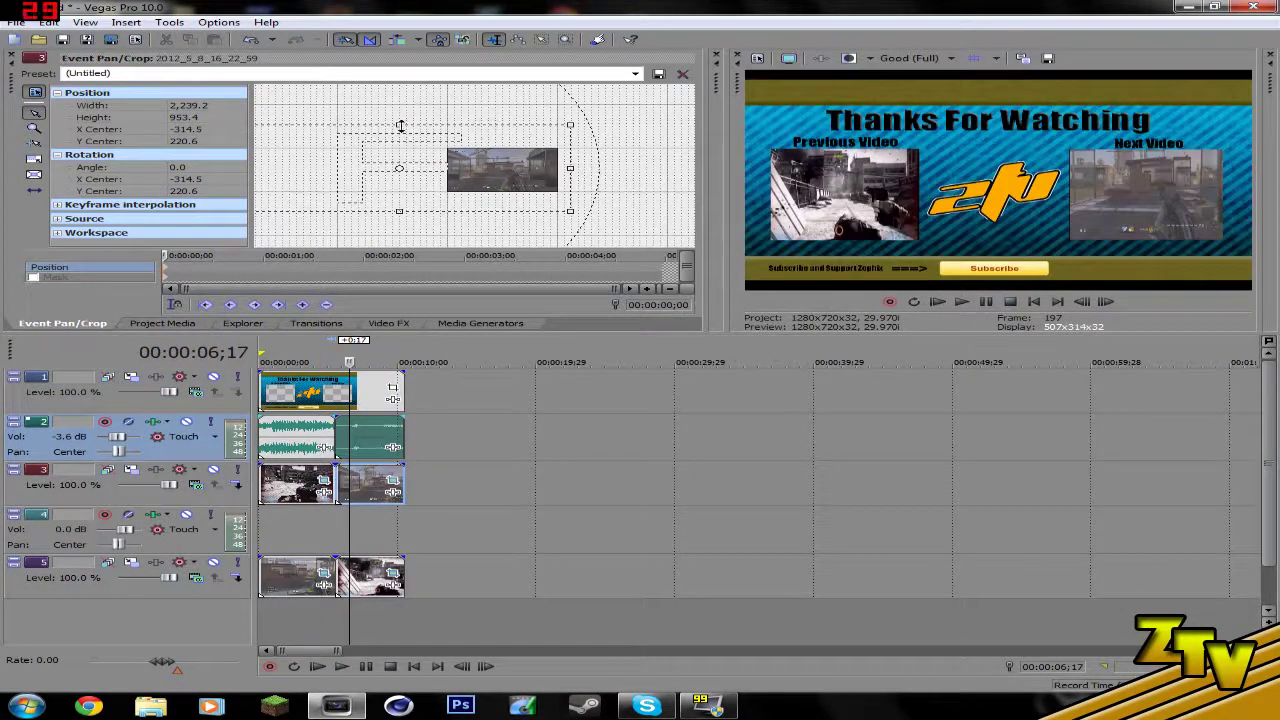
mouse_move(400, 126)
mouse_down()
mouse_move(399, 104)
mouse_move(399, 115)
mouse_up()
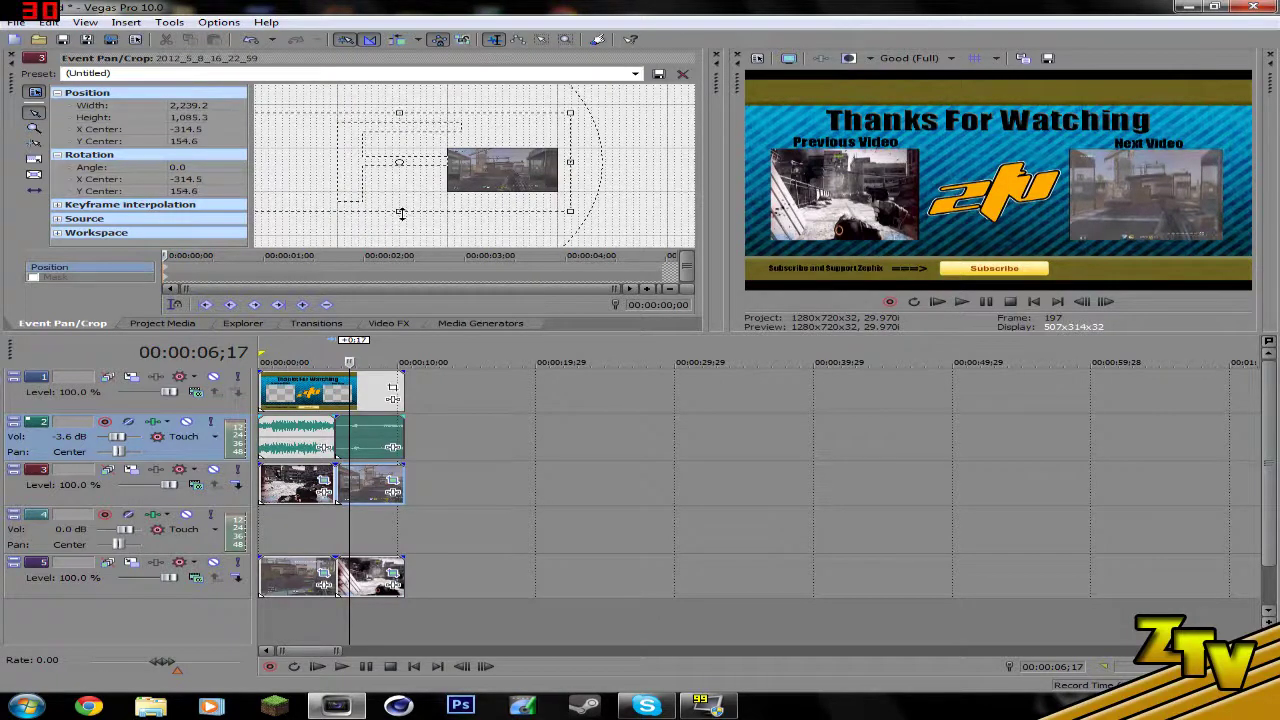
drag(400, 212, 400, 215)
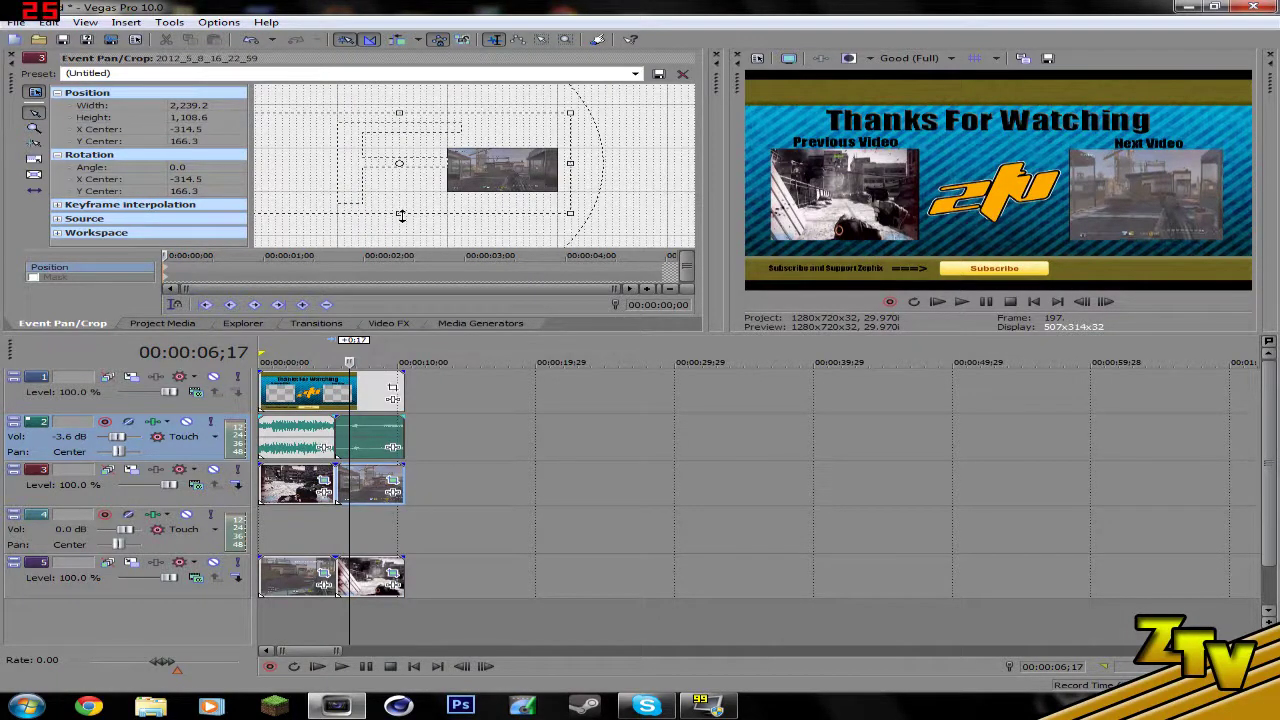
drag(399, 113, 399, 111)
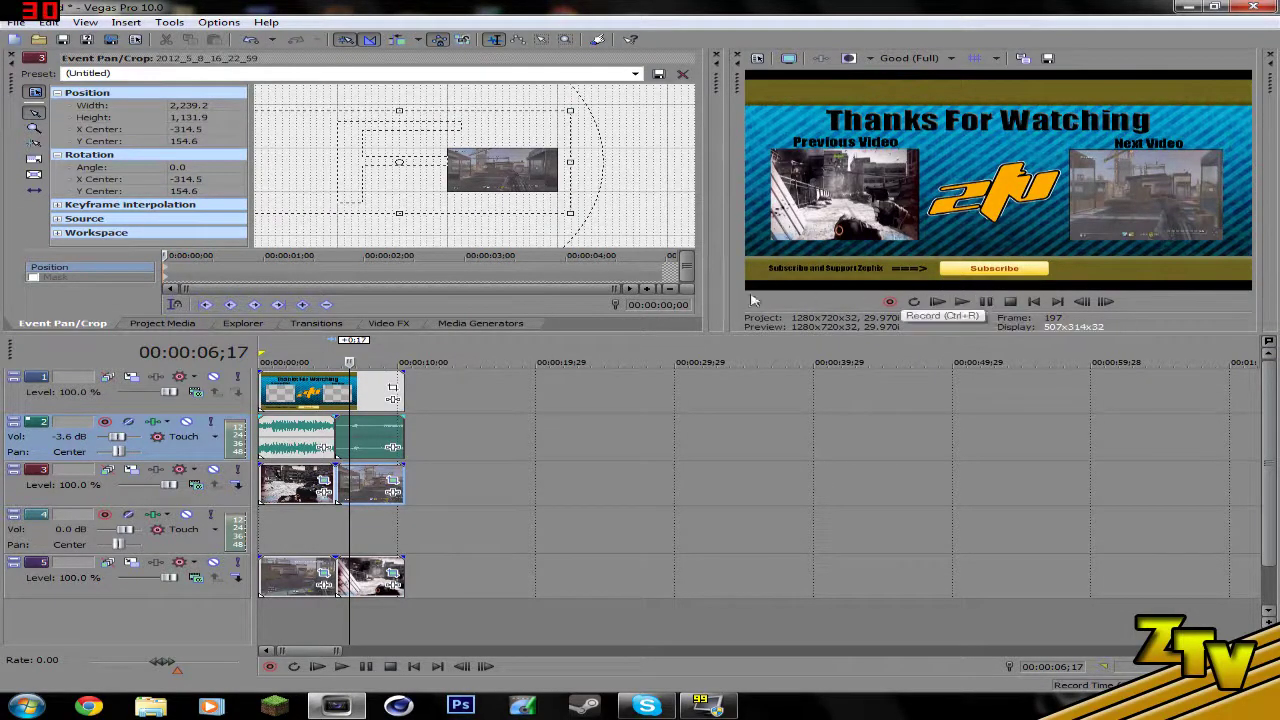
click(263, 385)
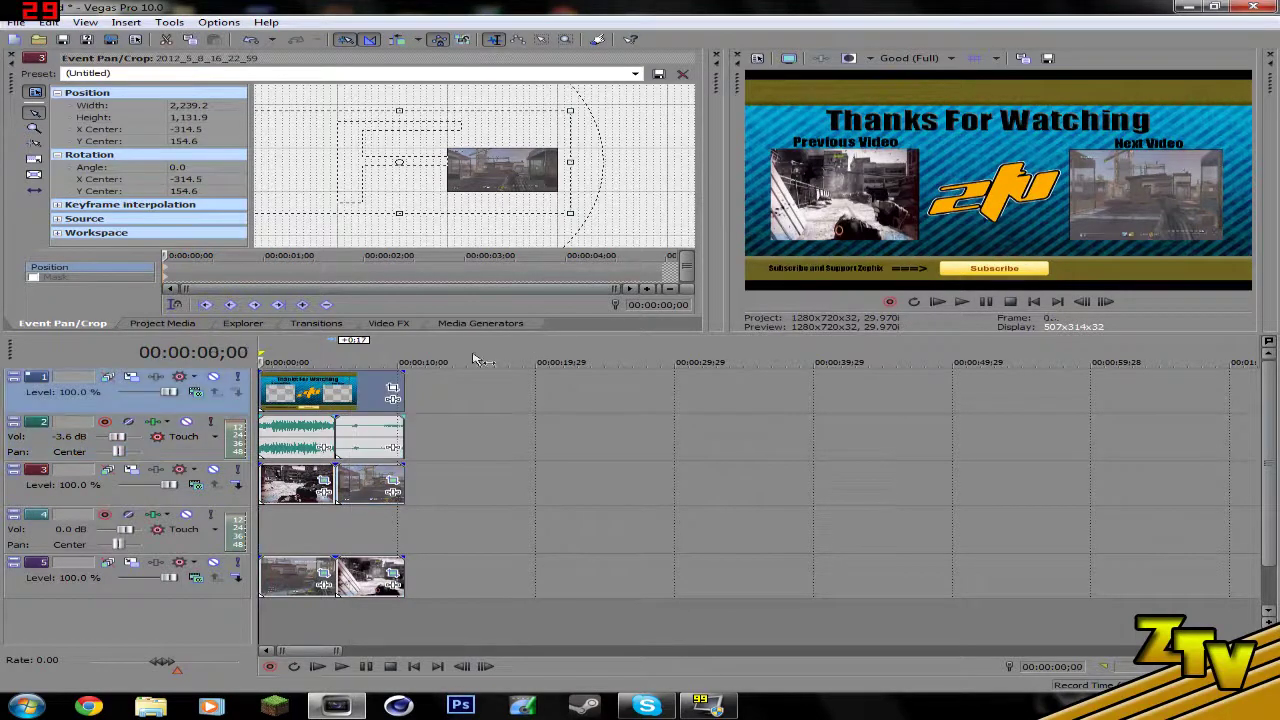
click(961, 301)
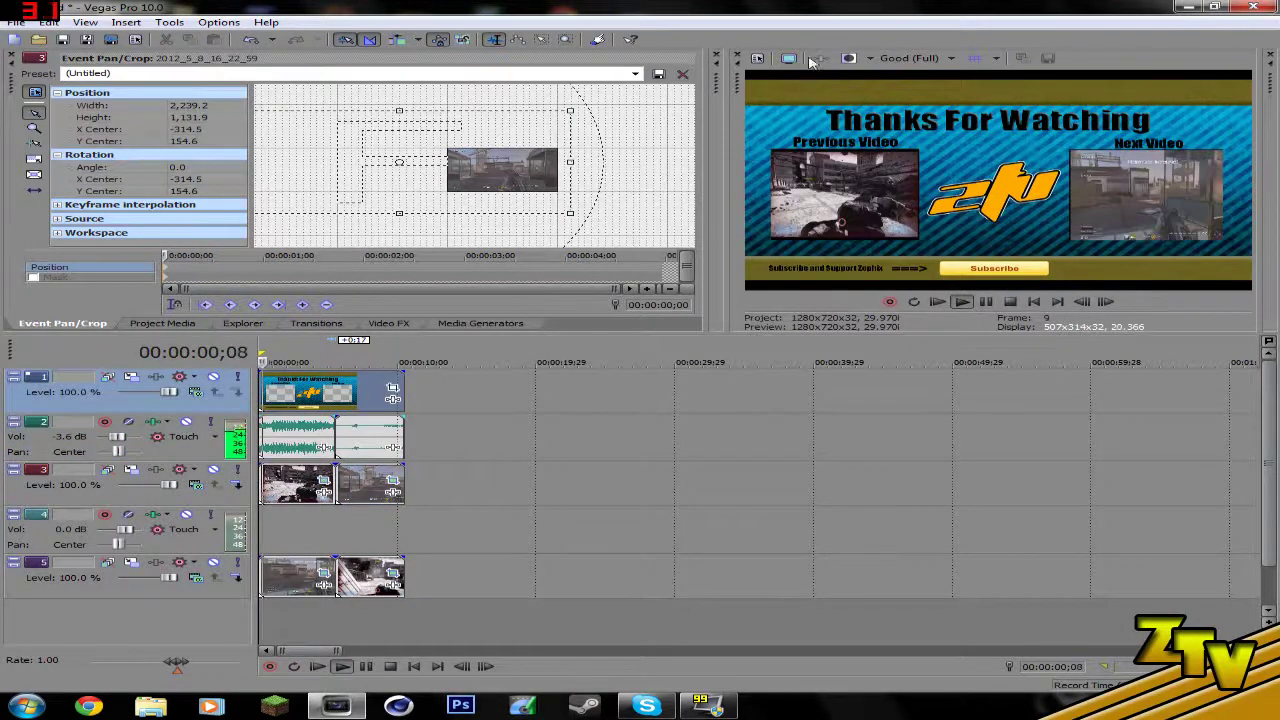
key(alt+shift+4)
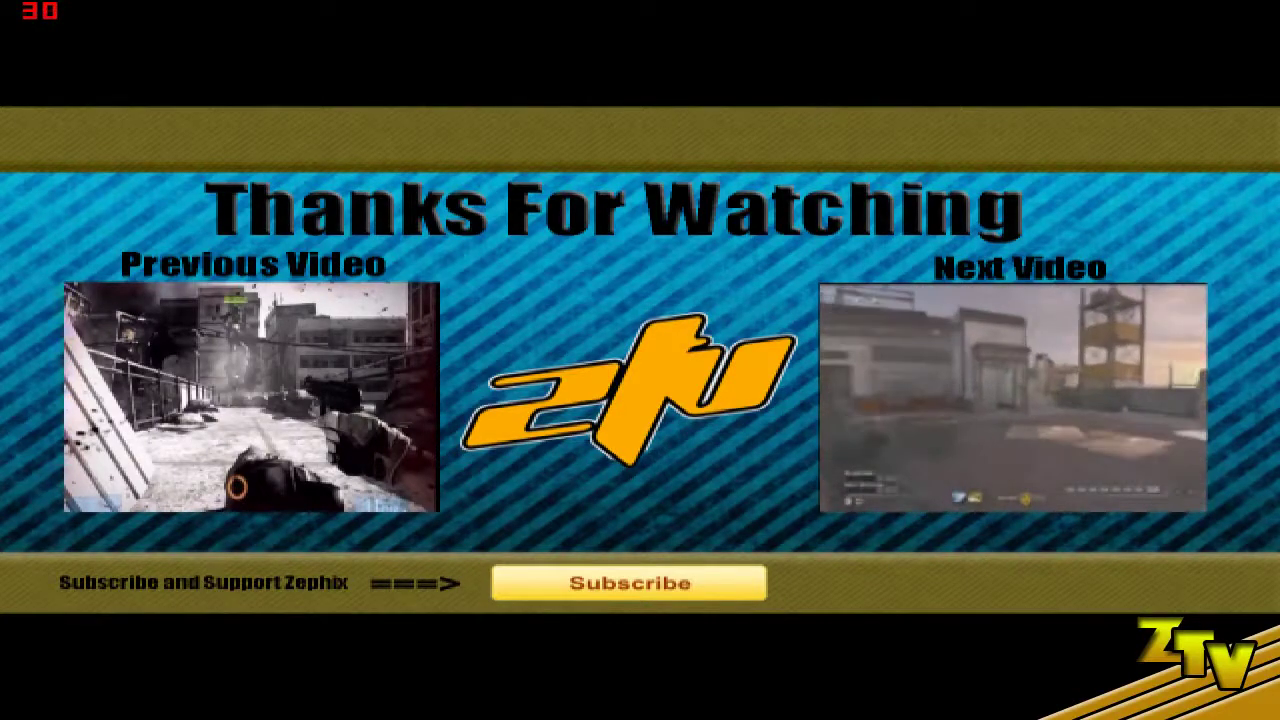
key(Escape)
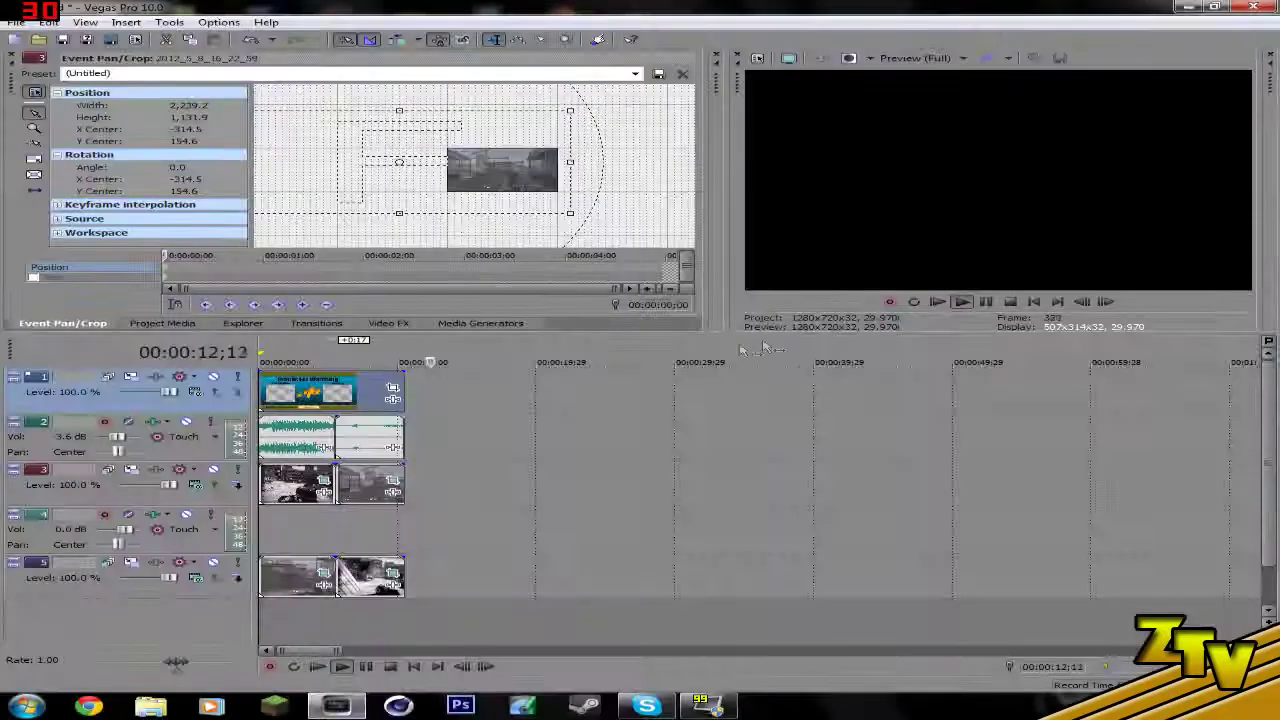
click(1009, 301)
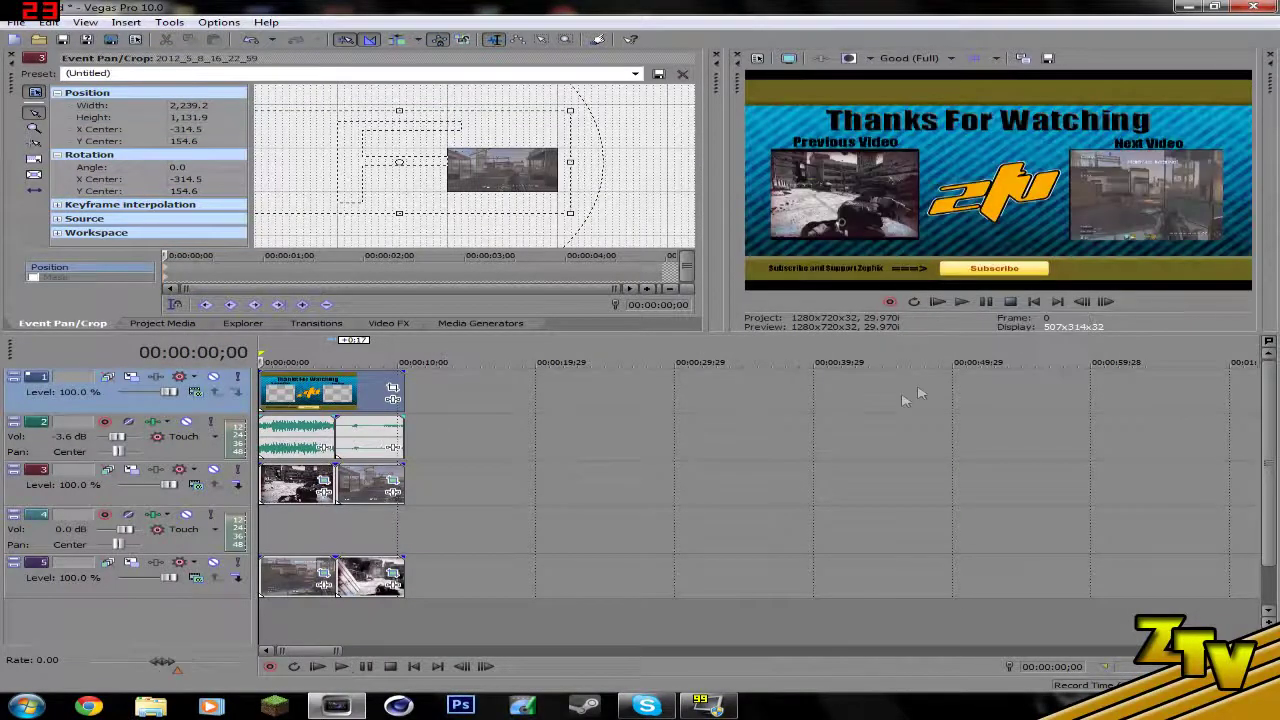